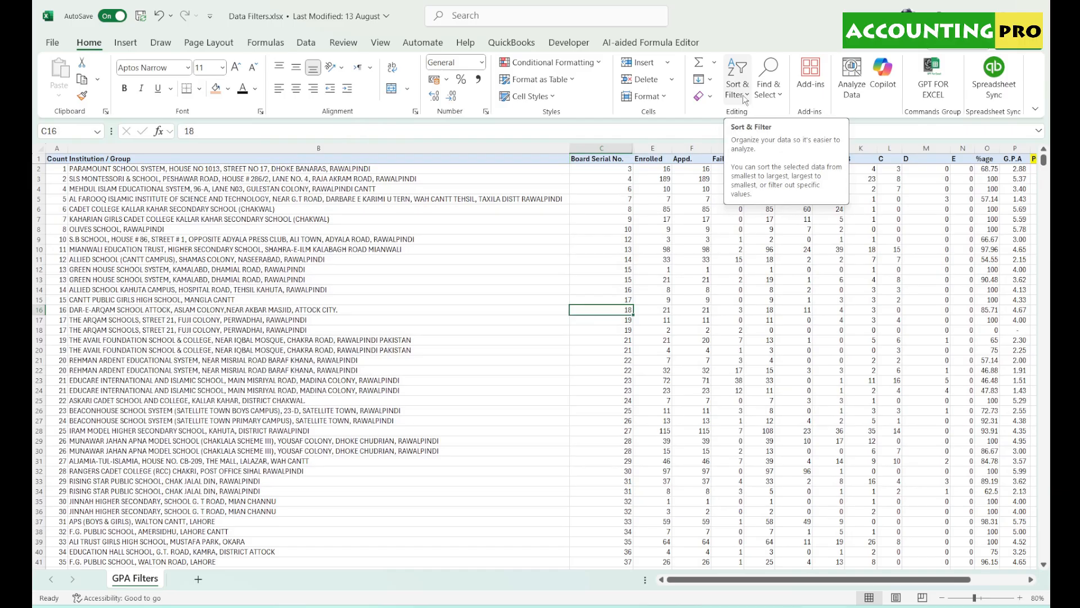
- Try selecting columns A–B and F–P, then clear the selection and pick cell B13
click(746, 95)
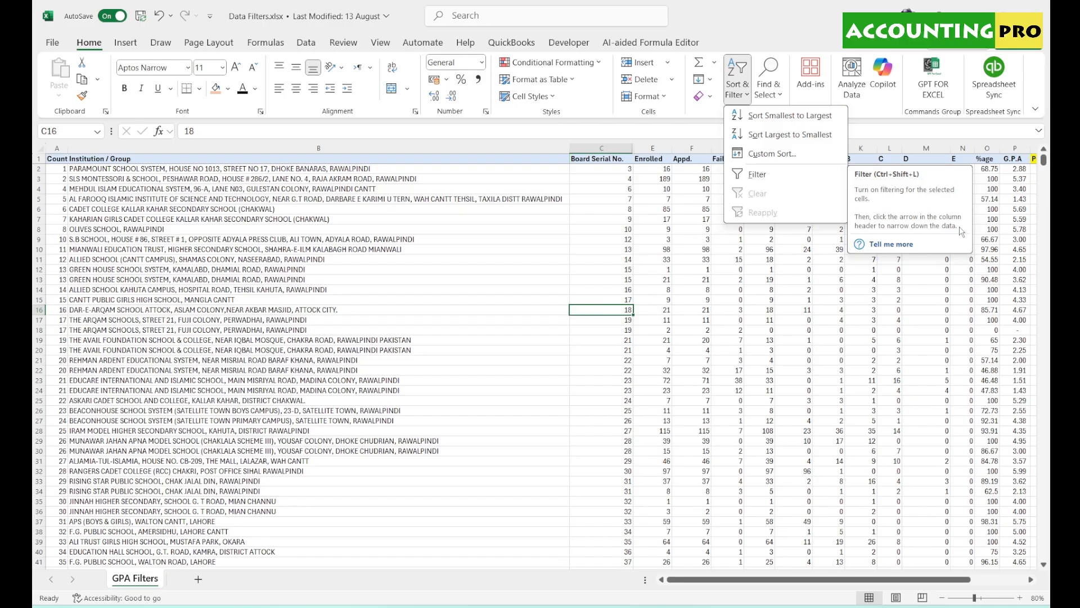
click(527, 231)
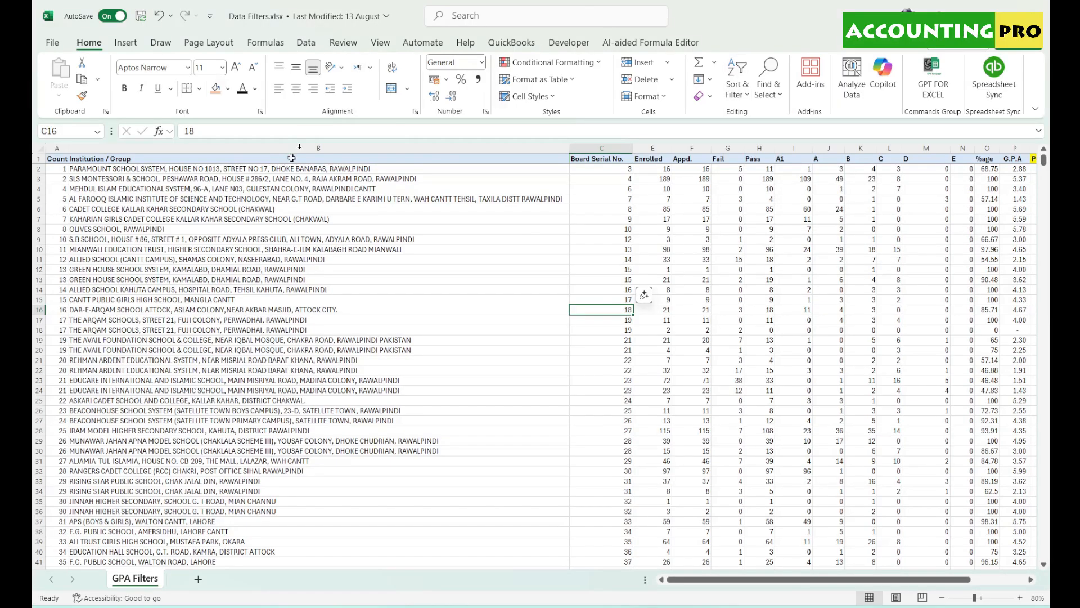
drag(57, 149, 112, 148)
drag(691, 148, 1051, 158)
click(371, 220)
scroll(354, 282, down, 7)
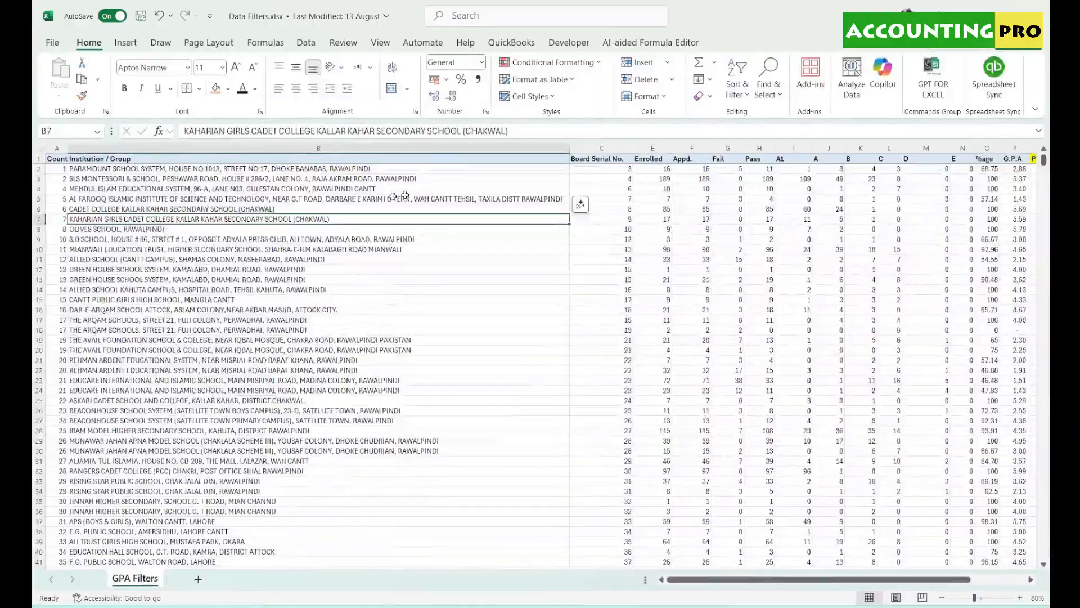
click(376, 280)
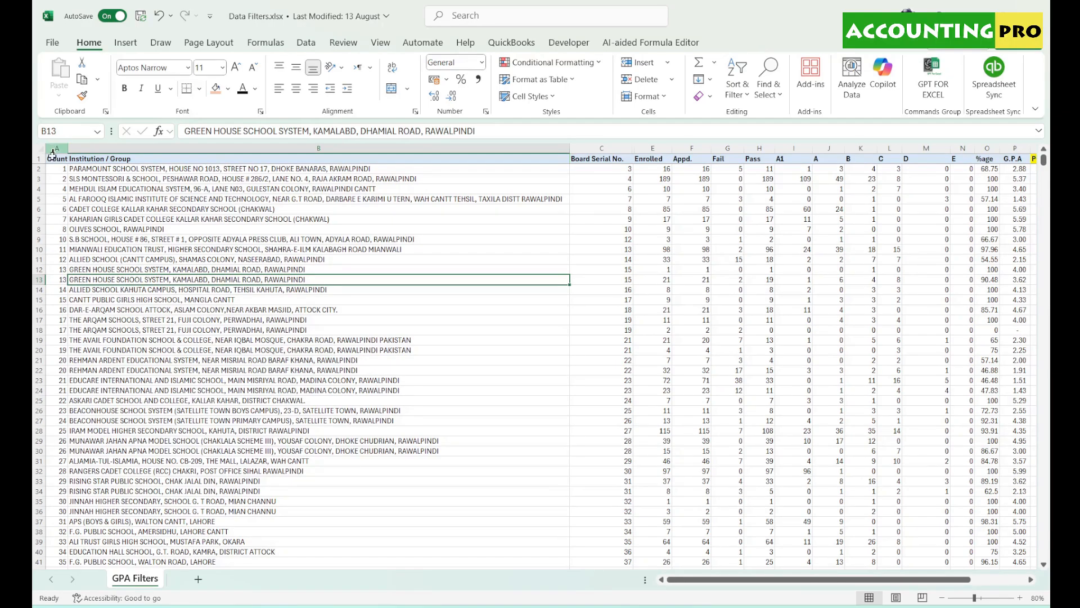
- Select the table from headers A1:B1 down to row 2563 with Ctrl+Shift+Down, then return to the top
drag(61, 158, 574, 157)
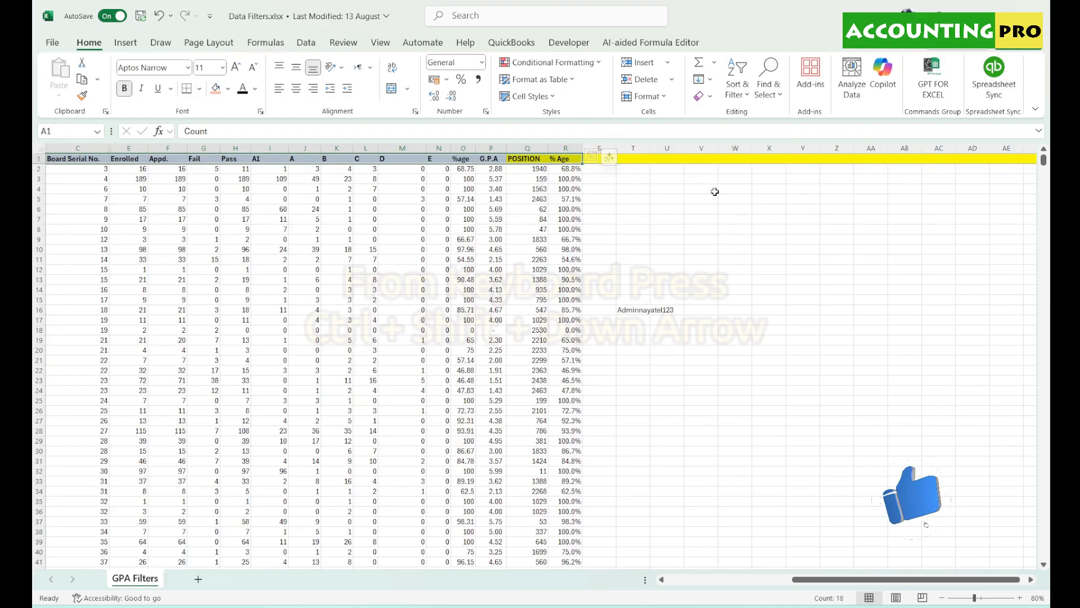
key(ctrl+shift+Down)
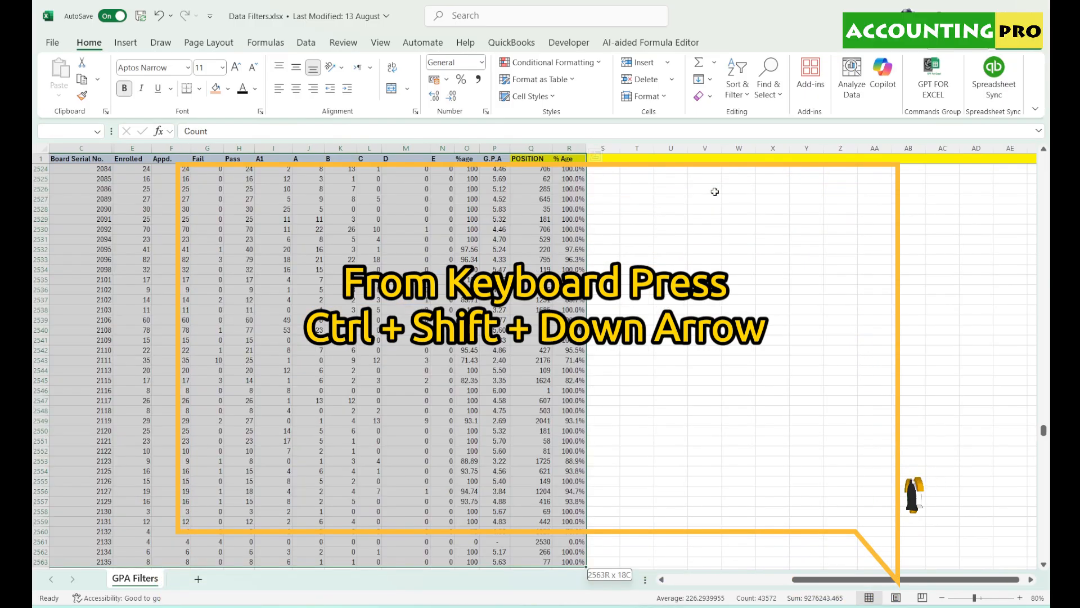
scroll(506, 366, down, 7)
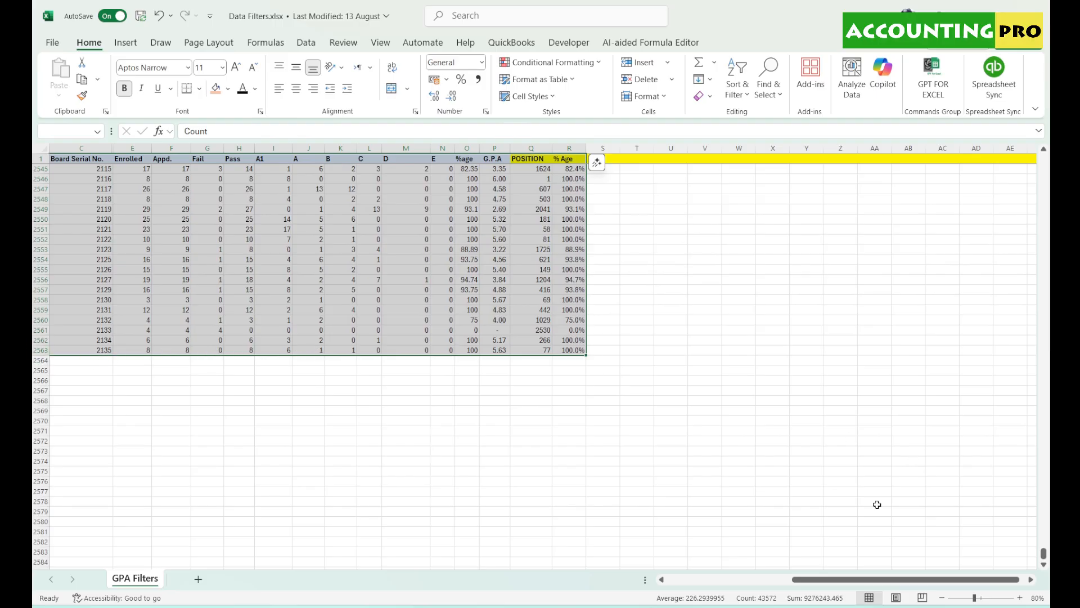
drag(816, 580, 777, 584)
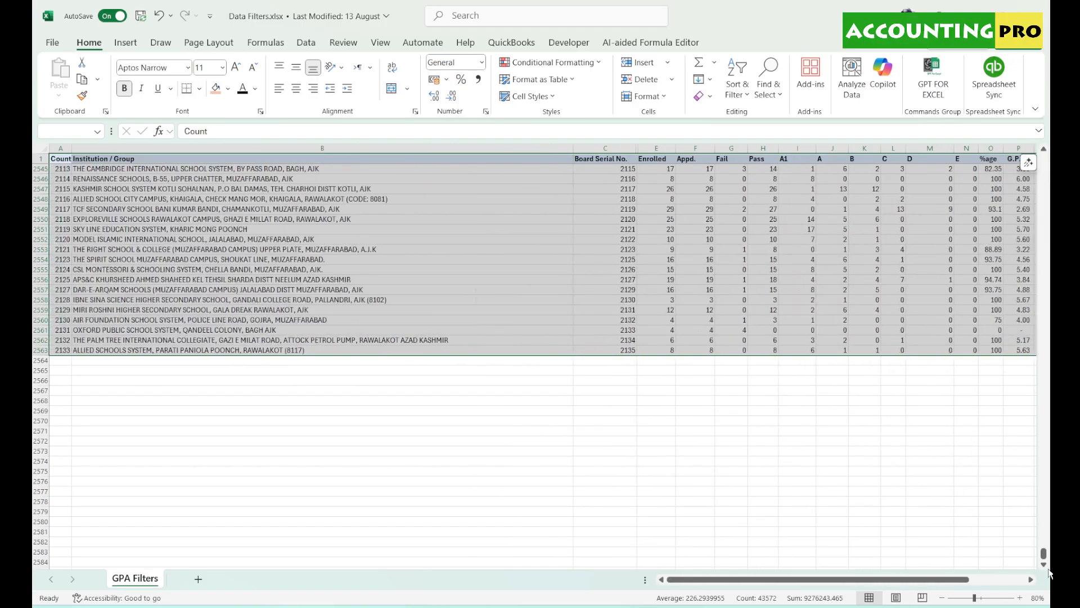
drag(1044, 554, 1047, 160)
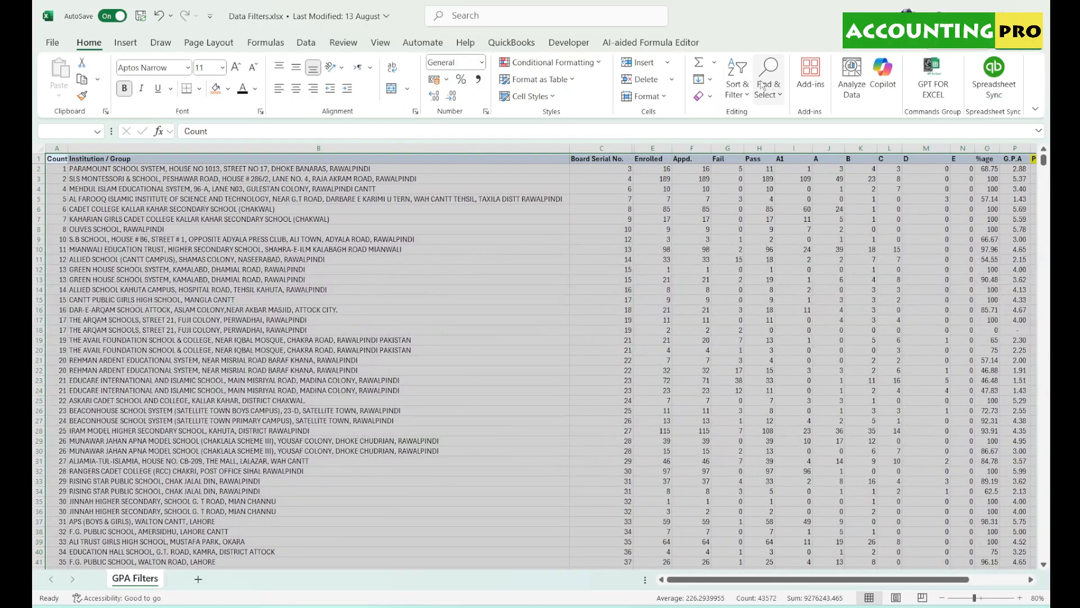
- Turn on Filter so every column header of the table gets a dropdown
click(739, 97)
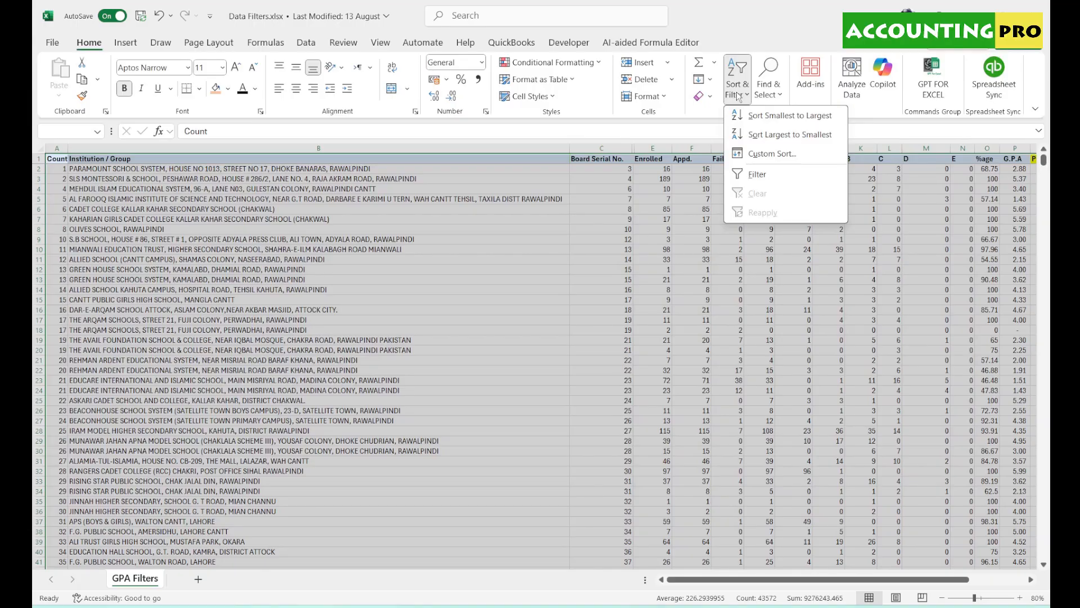
click(763, 178)
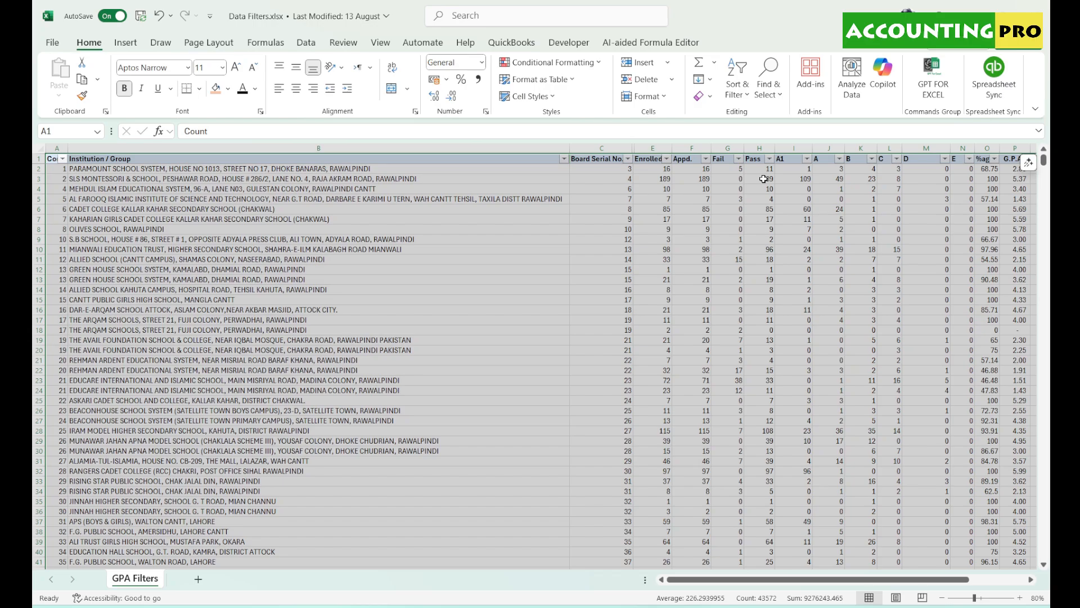
click(530, 198)
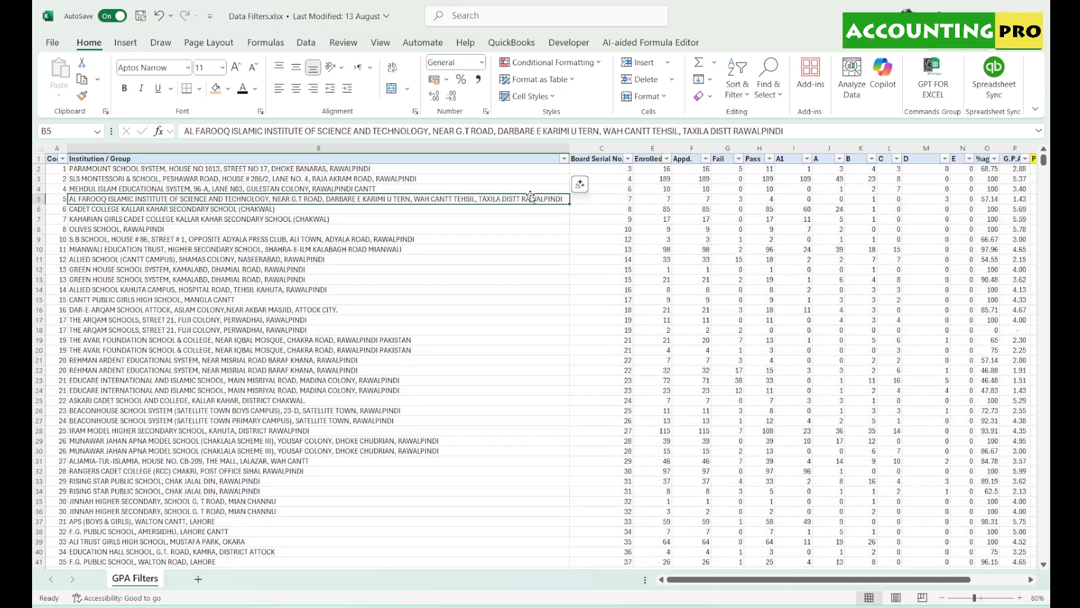
- Zoom the sheet in to 130%
click(1020, 598)
click(1020, 598)
click(1023, 601)
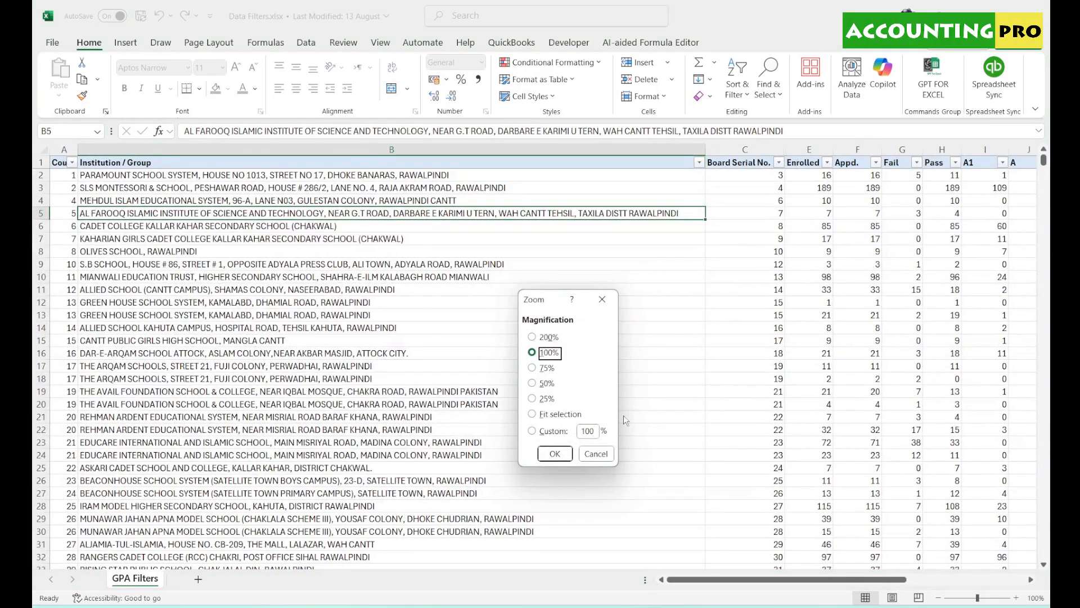
click(594, 452)
click(1016, 598)
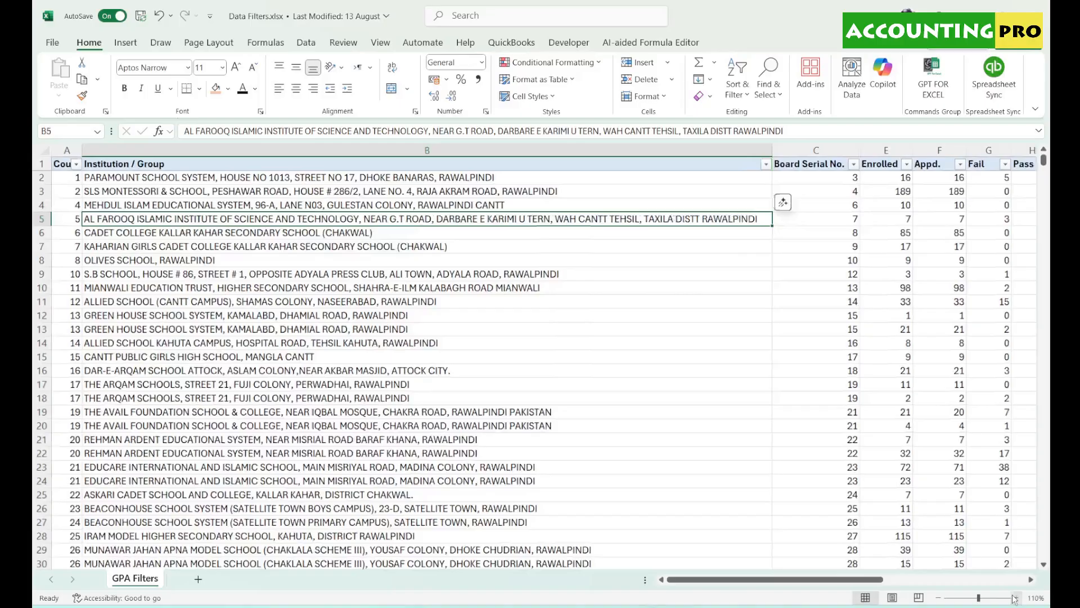
click(1016, 597)
click(1016, 597)
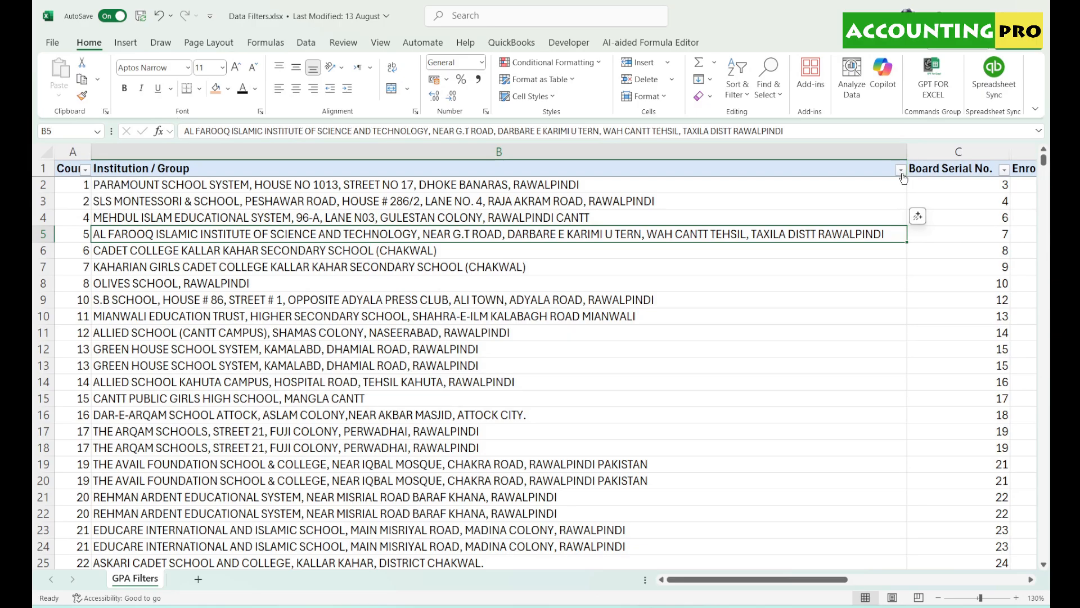
drag(843, 579, 907, 582)
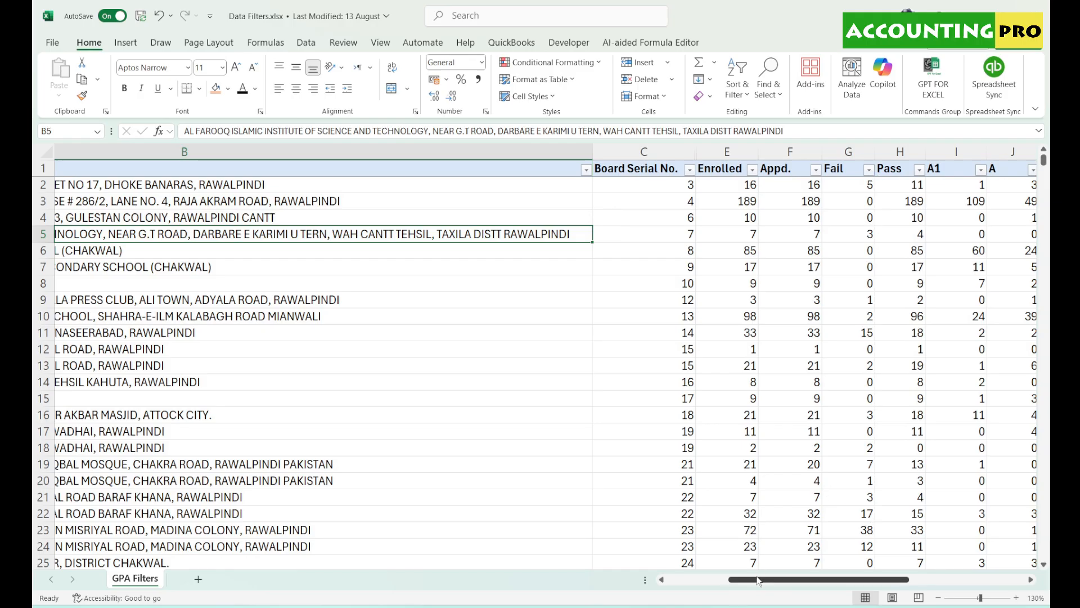
drag(745, 579, 684, 585)
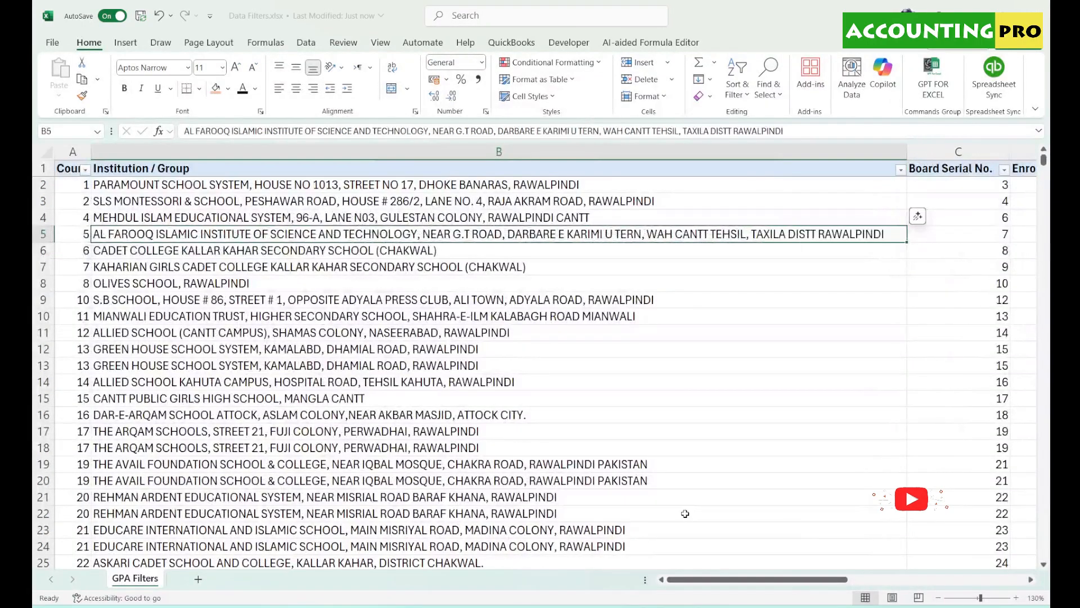
click(901, 170)
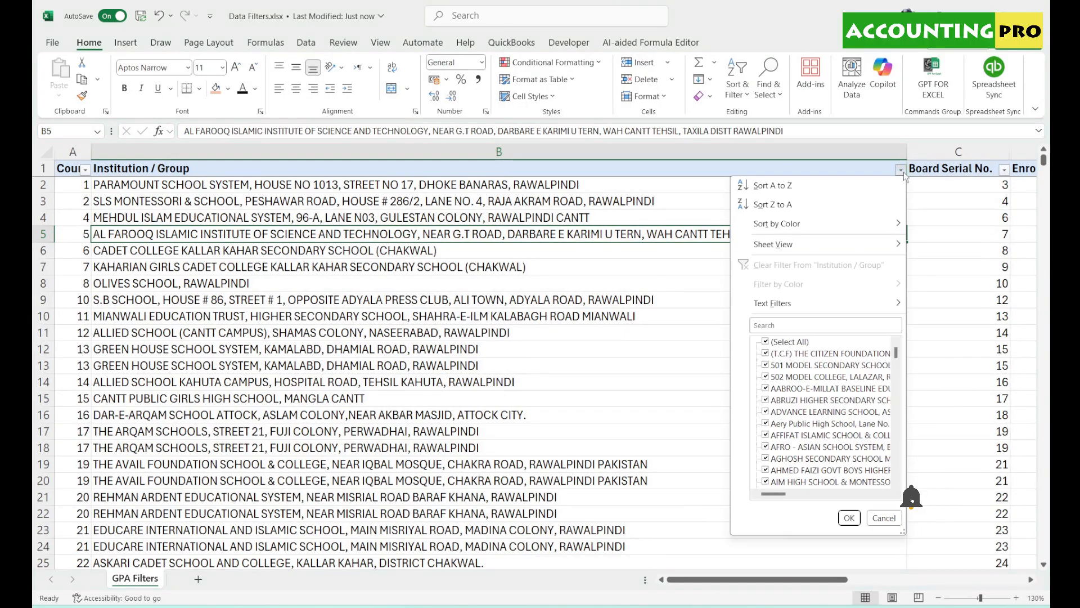
drag(902, 530, 1024, 517)
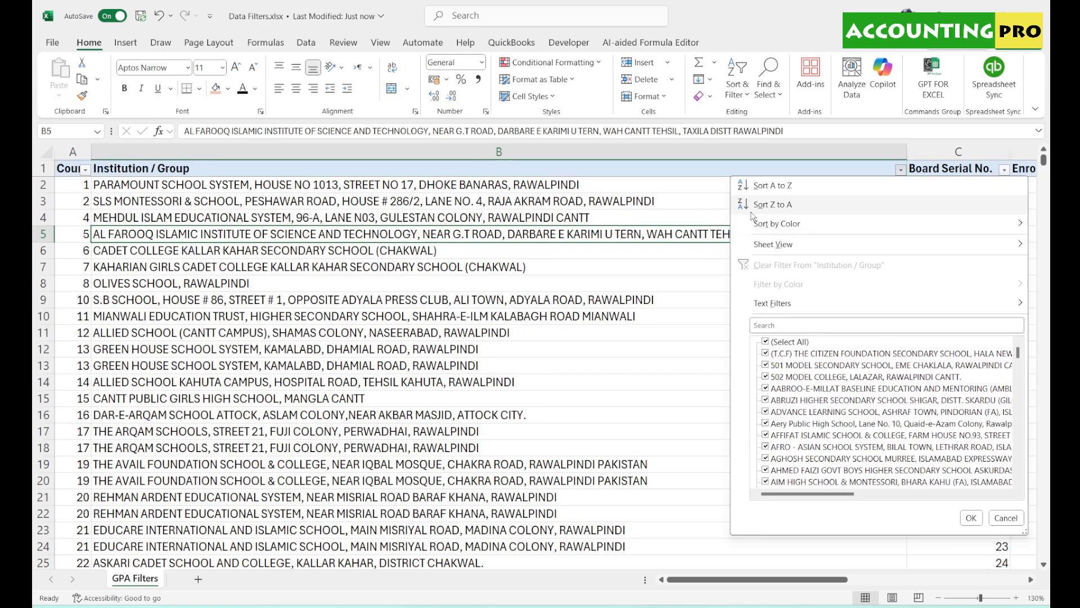
mouse_move(787, 234)
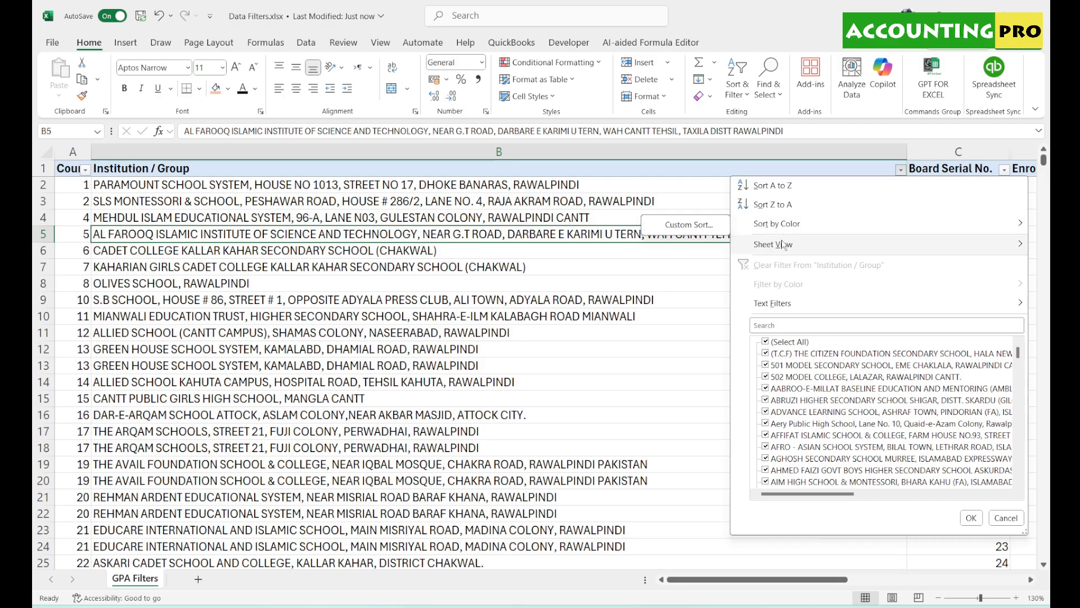
mouse_move(776, 254)
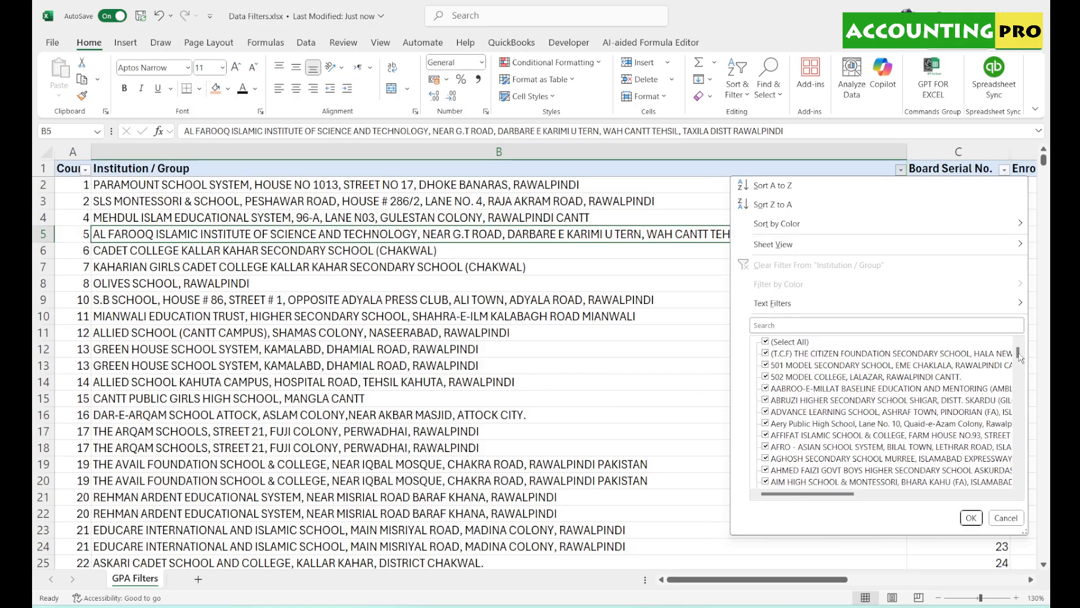
drag(1018, 353, 1019, 475)
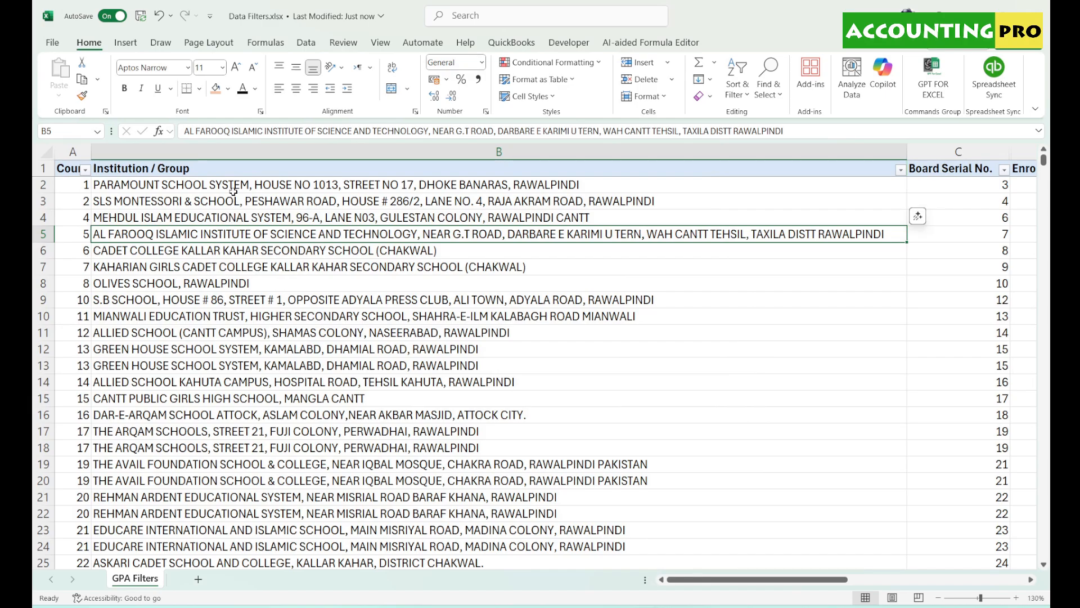
drag(233, 188, 265, 511)
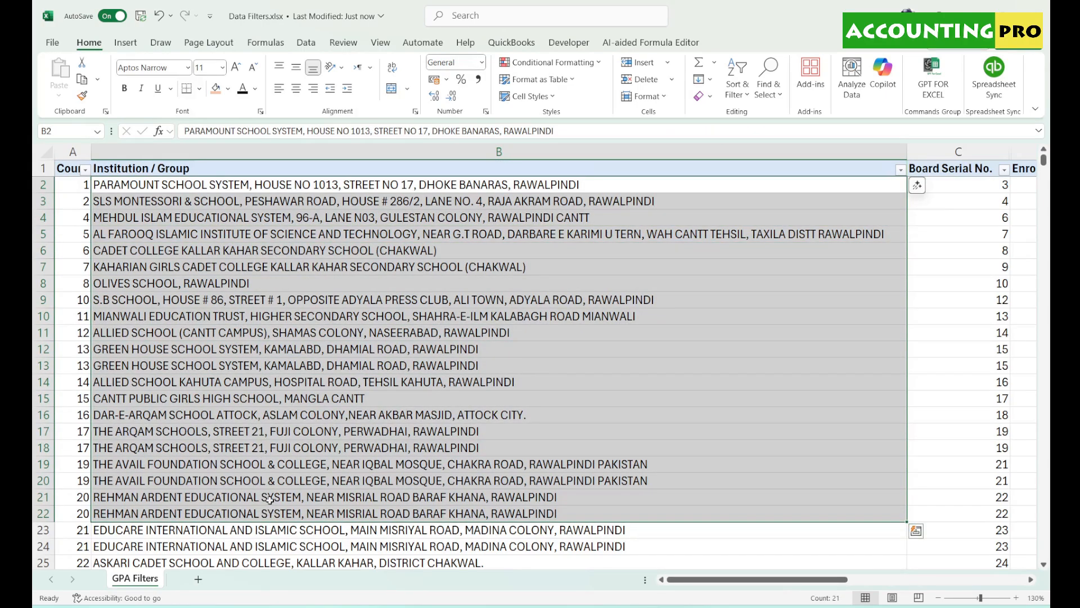
click(82, 189)
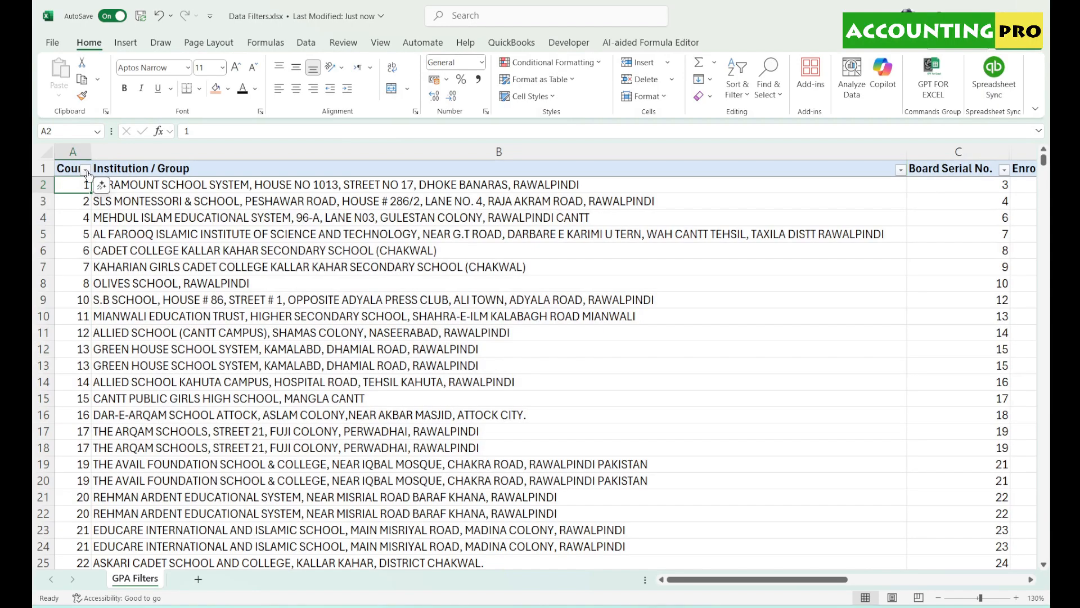
click(85, 170)
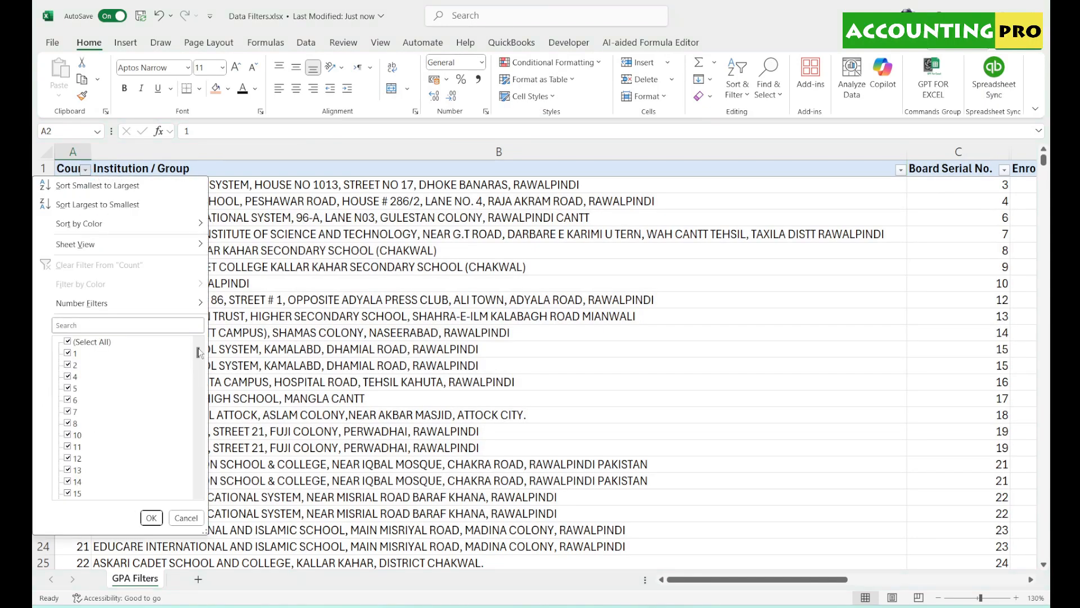
drag(197, 353, 202, 504)
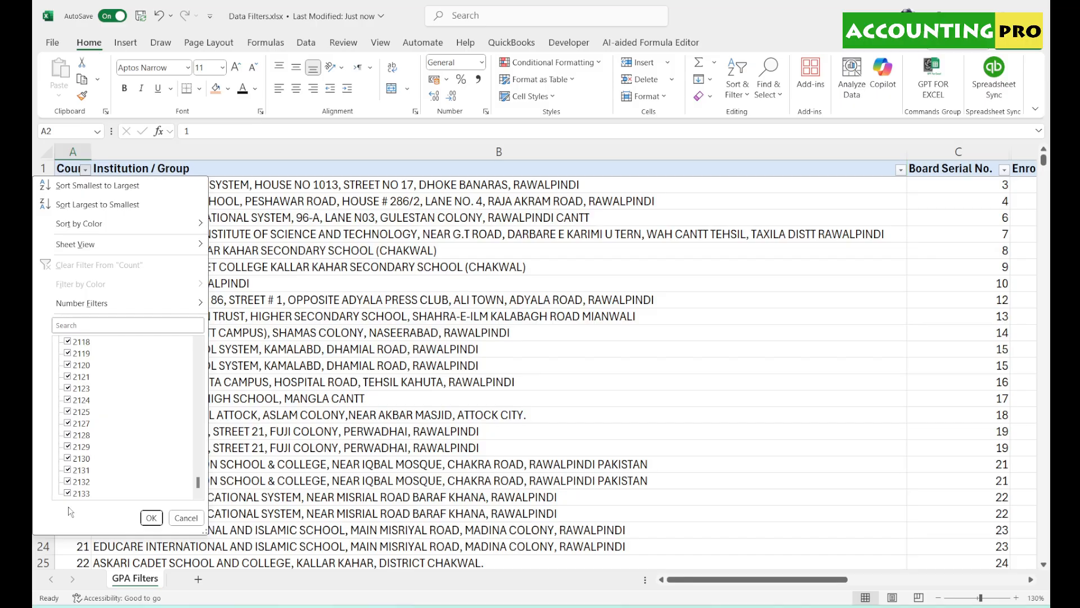
click(185, 519)
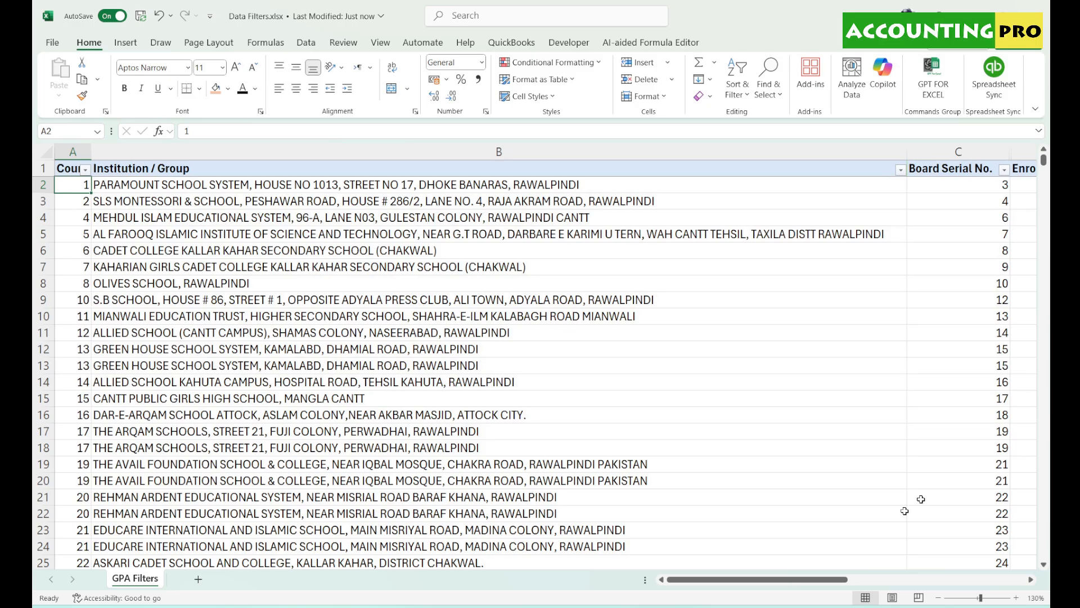
click(938, 598)
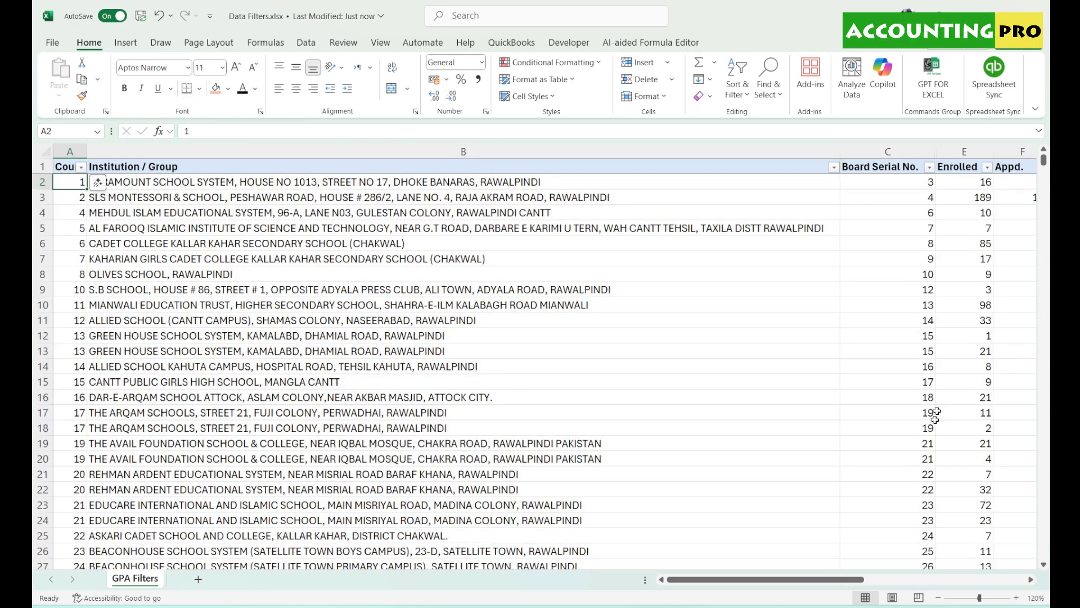
drag(813, 583, 942, 582)
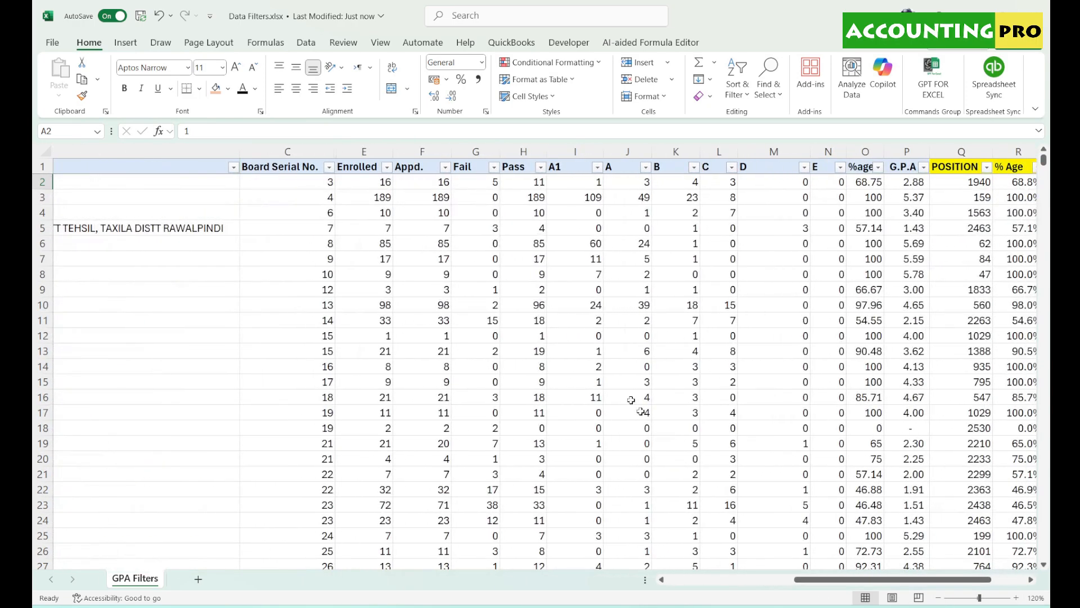
click(387, 168)
drag(383, 352, 388, 490)
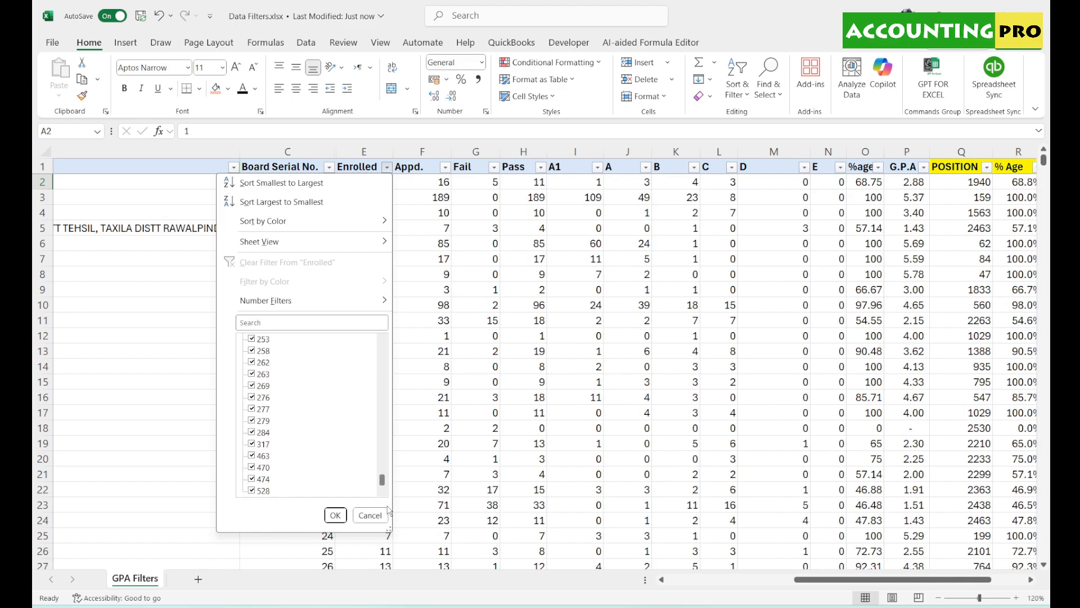
click(370, 515)
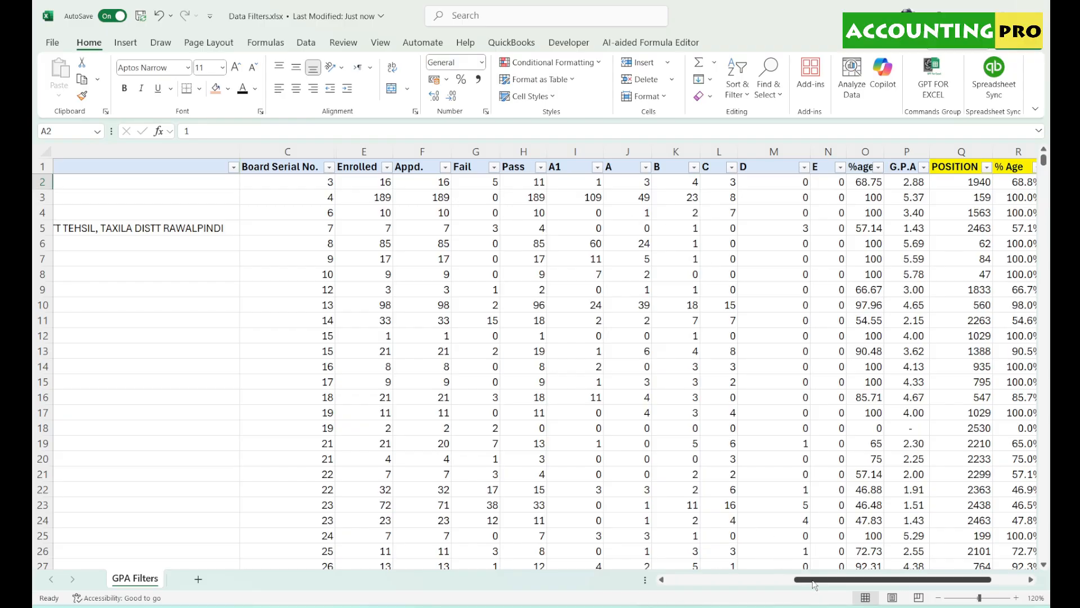
drag(813, 579, 671, 571)
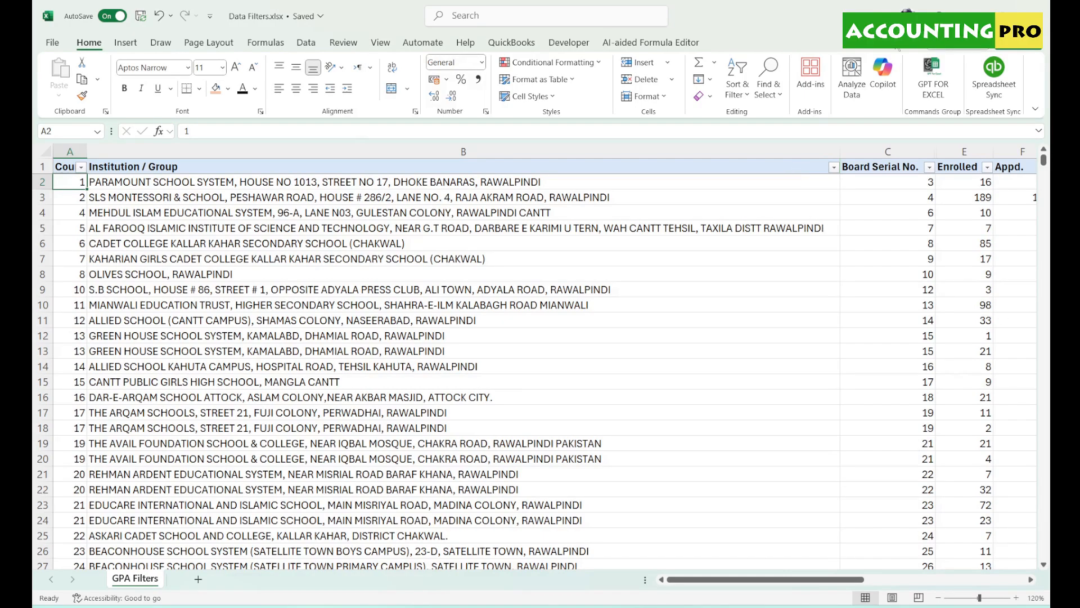
- Filter Institution / Group on 'Karachi', leaving 47 of 2562 records
click(834, 168)
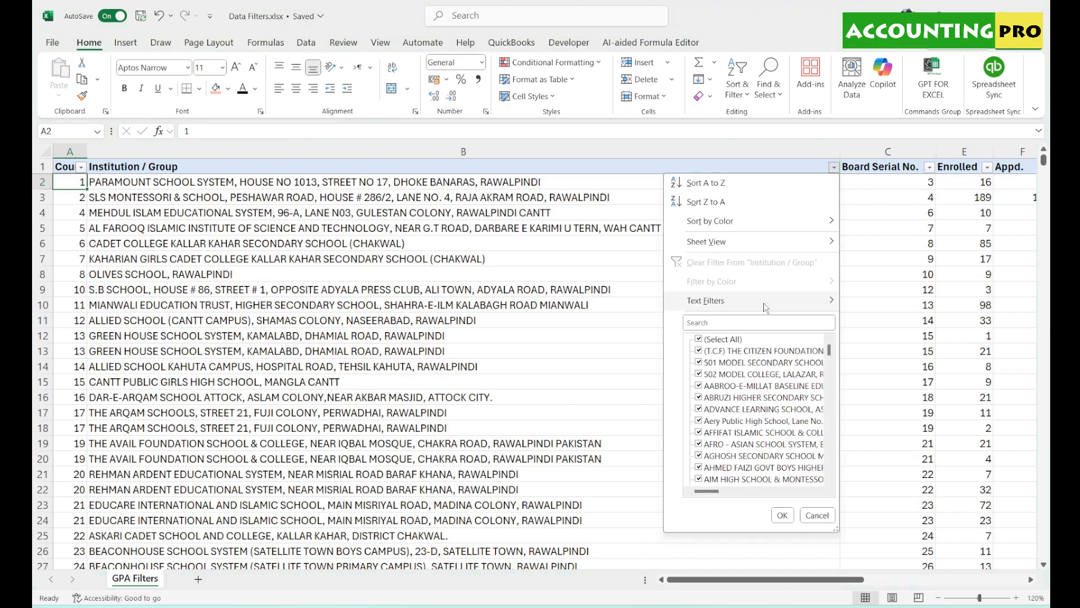
click(760, 324)
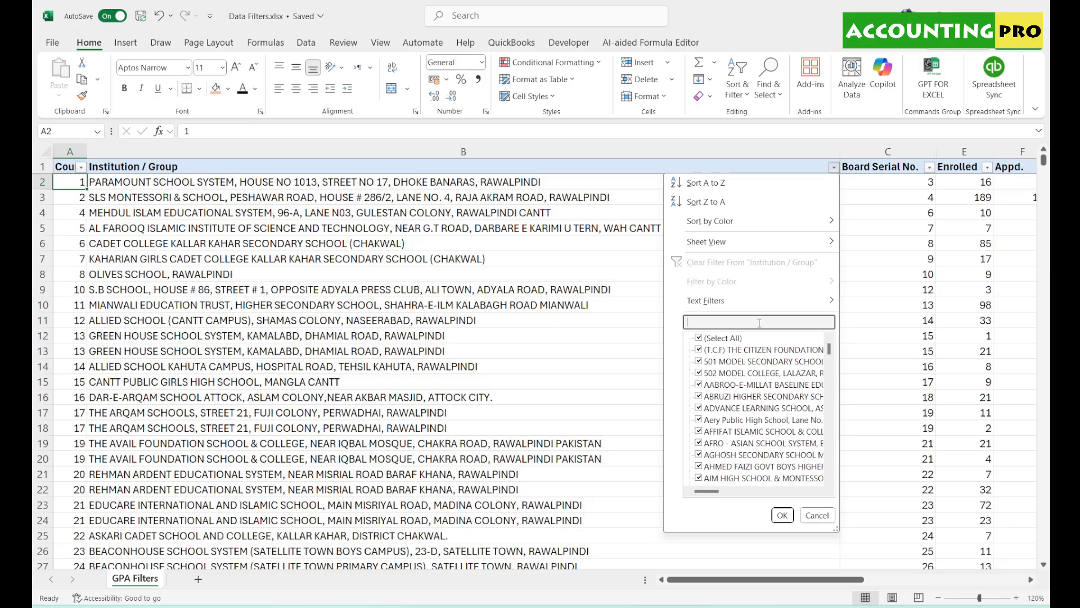
text(K)
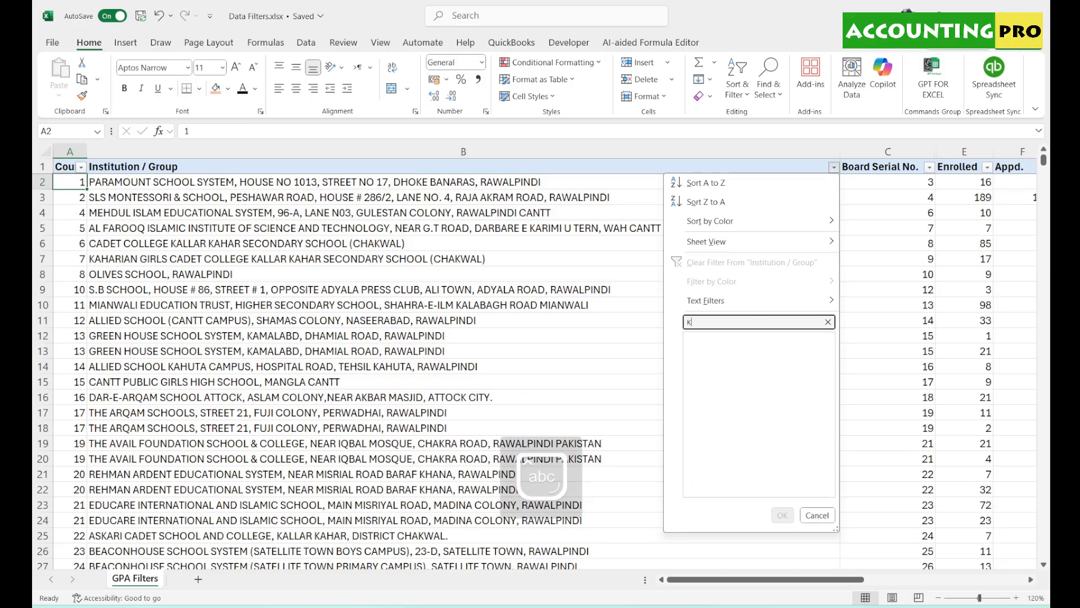
text(arachi)
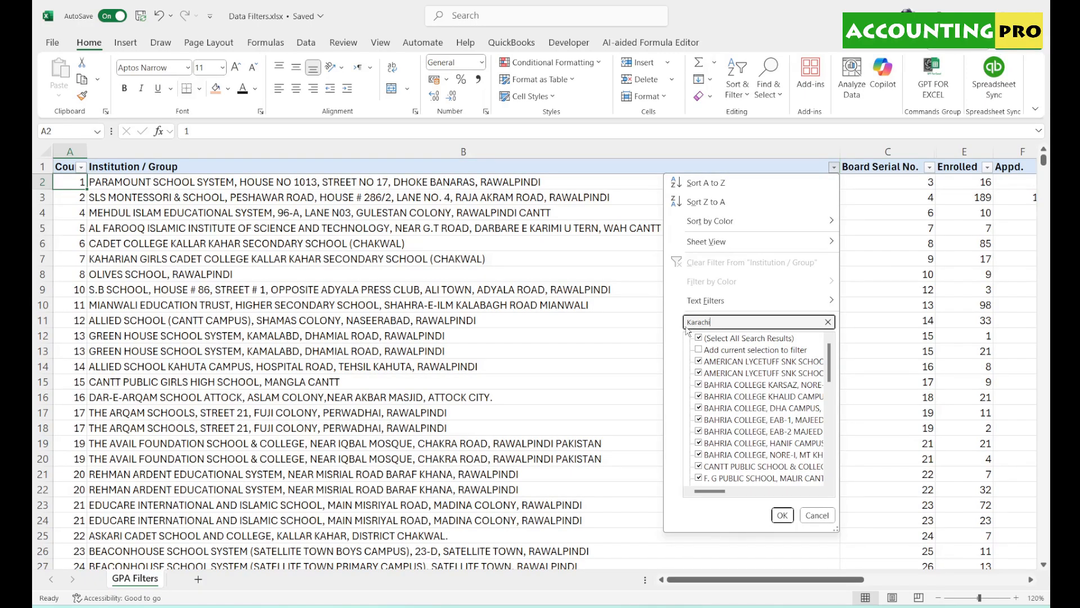
click(782, 515)
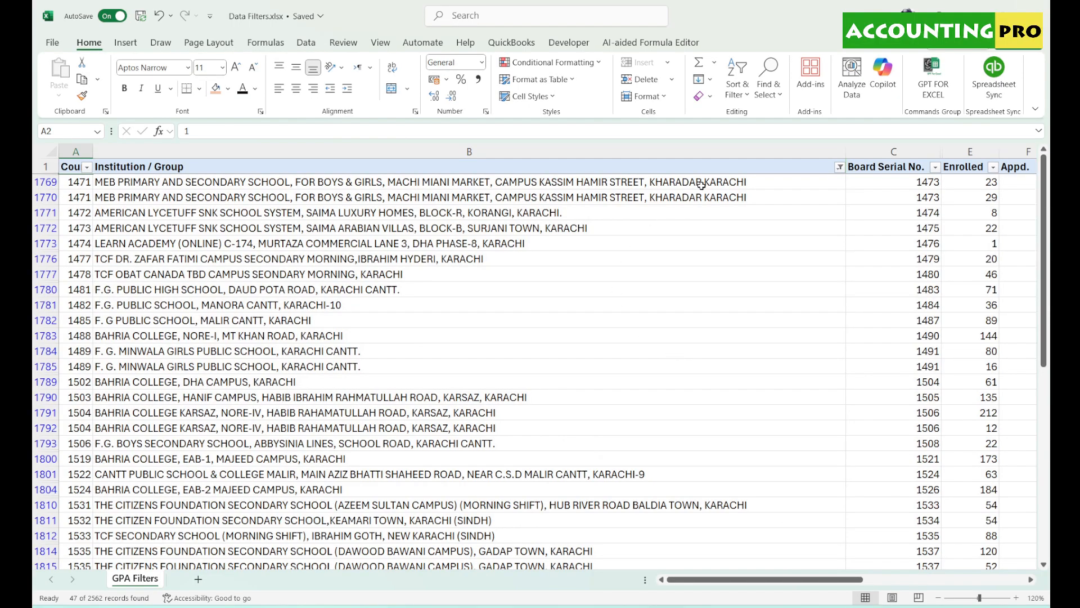
- Look through Karachi entries like LEARN ACADEMY, then open column B's Institution / Group filter dropdown
click(541, 212)
click(538, 228)
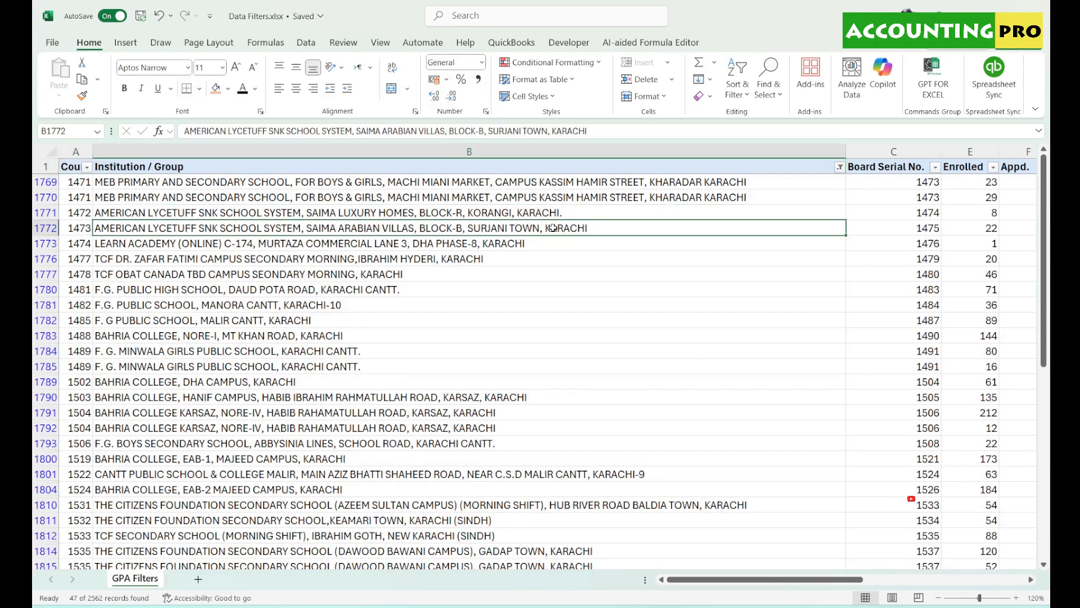
click(497, 244)
click(484, 259)
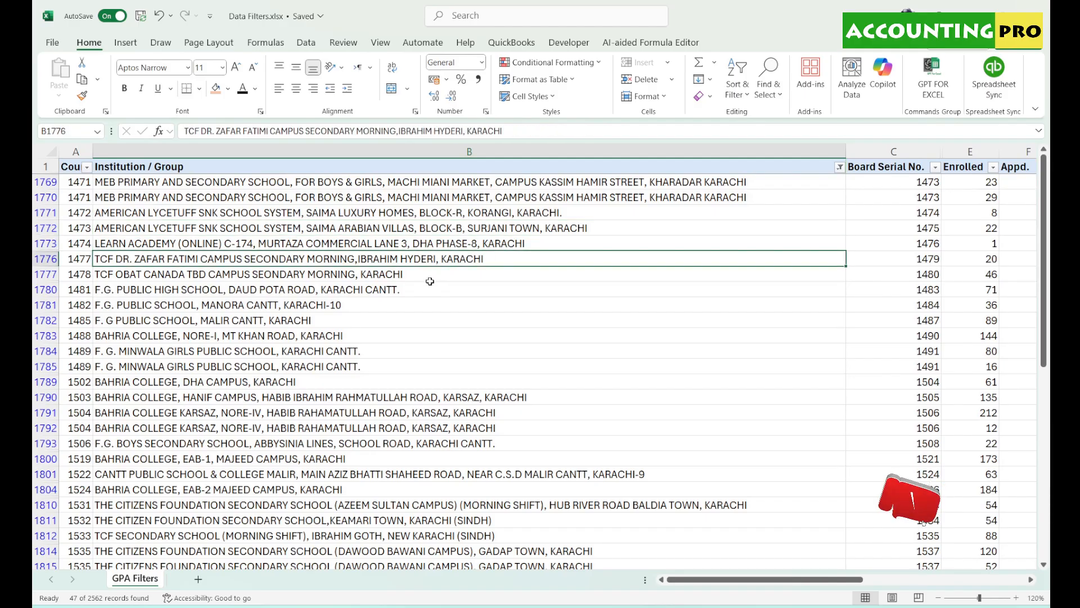
scroll(431, 284, down, 3)
scroll(431, 284, down, 3)
click(444, 336)
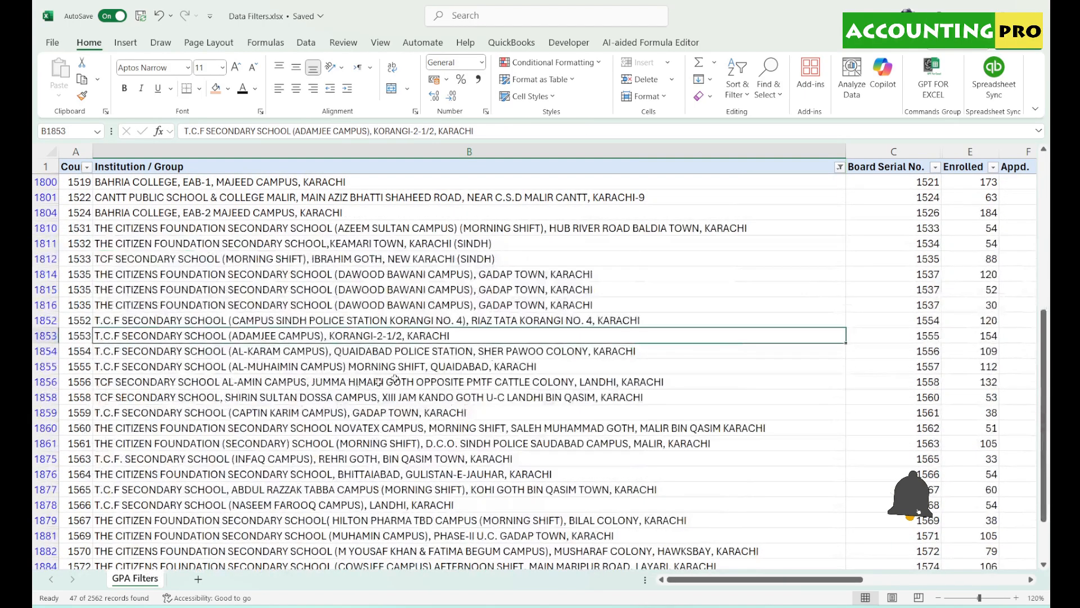
click(453, 413)
scroll(458, 398, down, 5)
scroll(459, 399, up, 12)
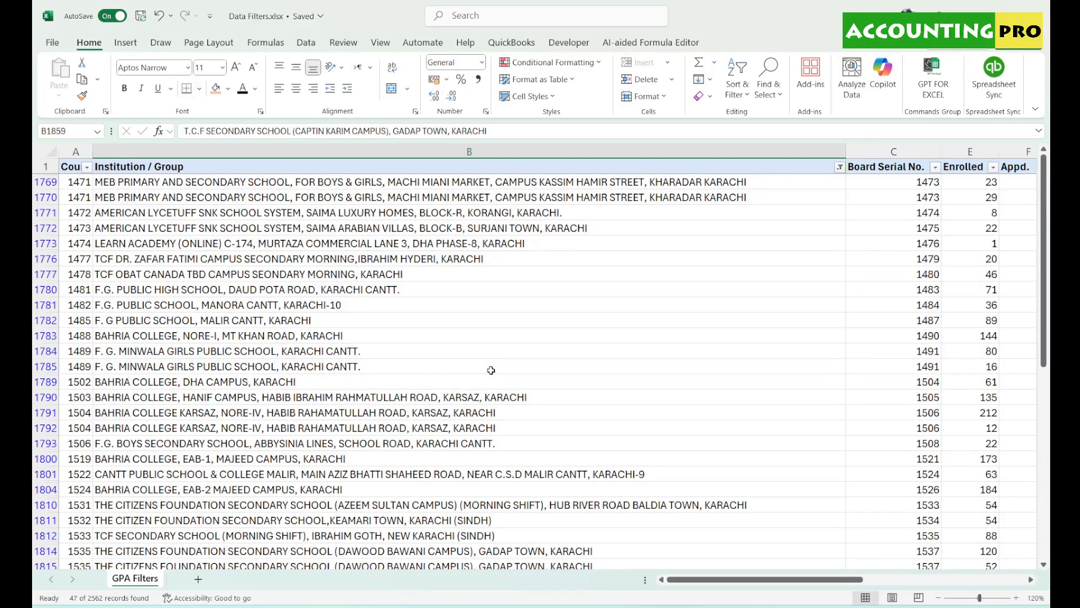
click(526, 152)
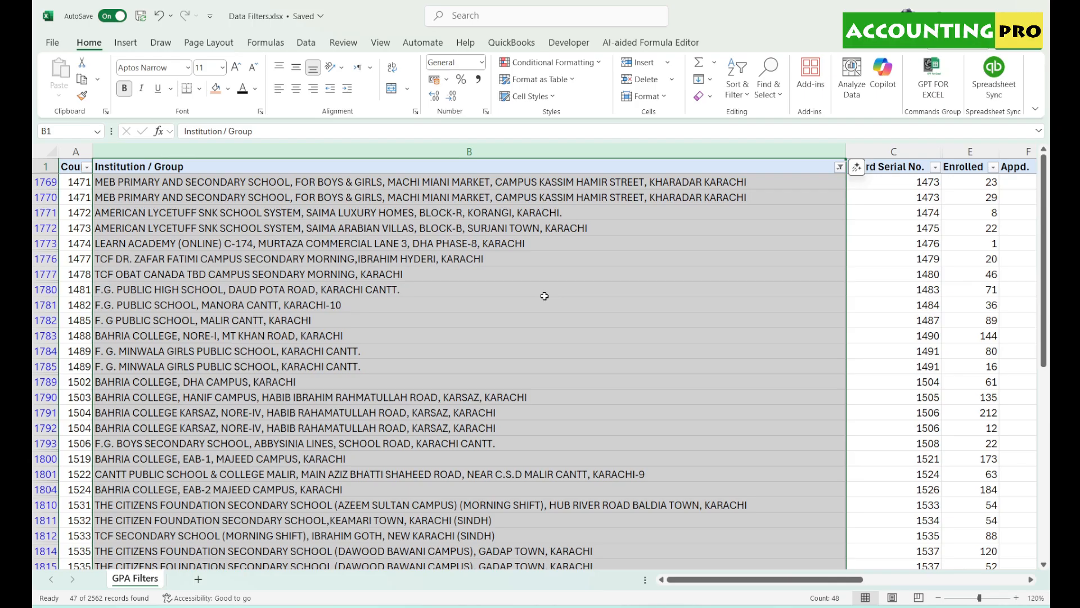
click(839, 167)
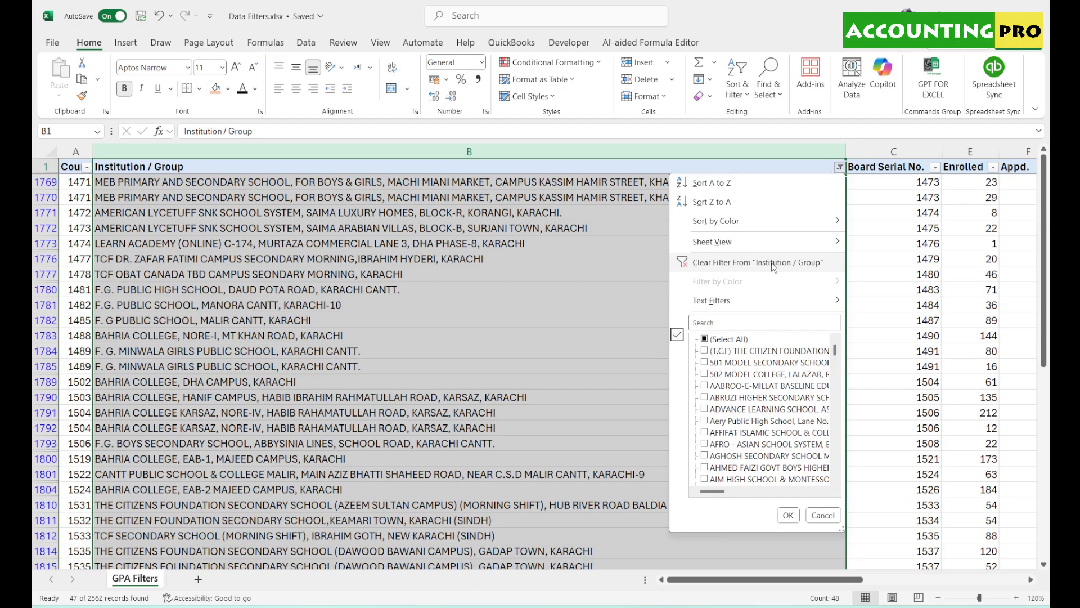
- Replace the Karachi filter with 'Rawalpindi', leaving 508 of 2562 records
click(602, 210)
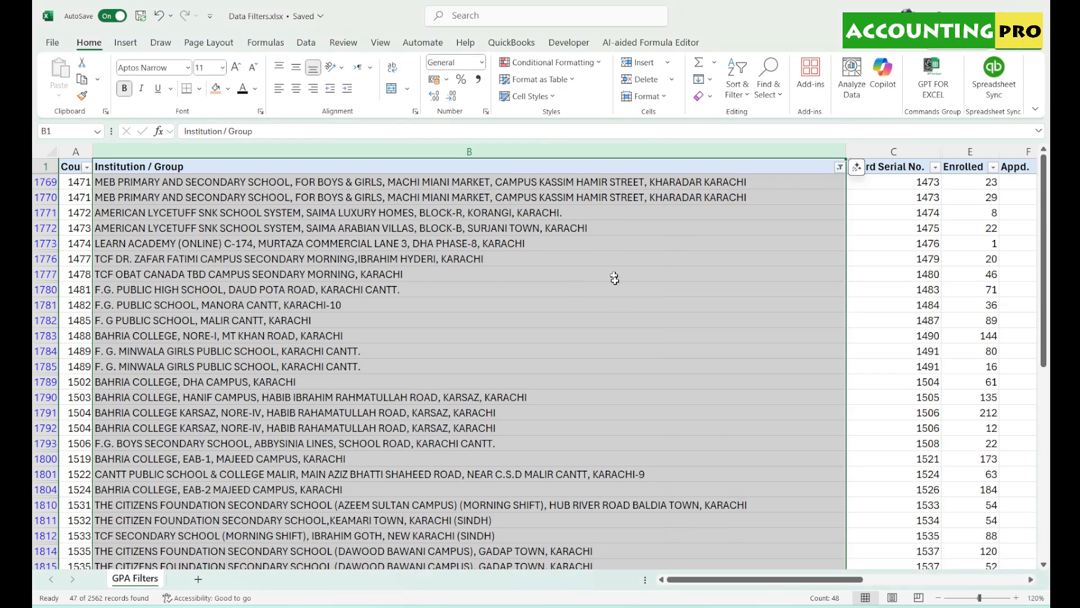
scroll(569, 257, down, 5)
scroll(576, 258, up, 5)
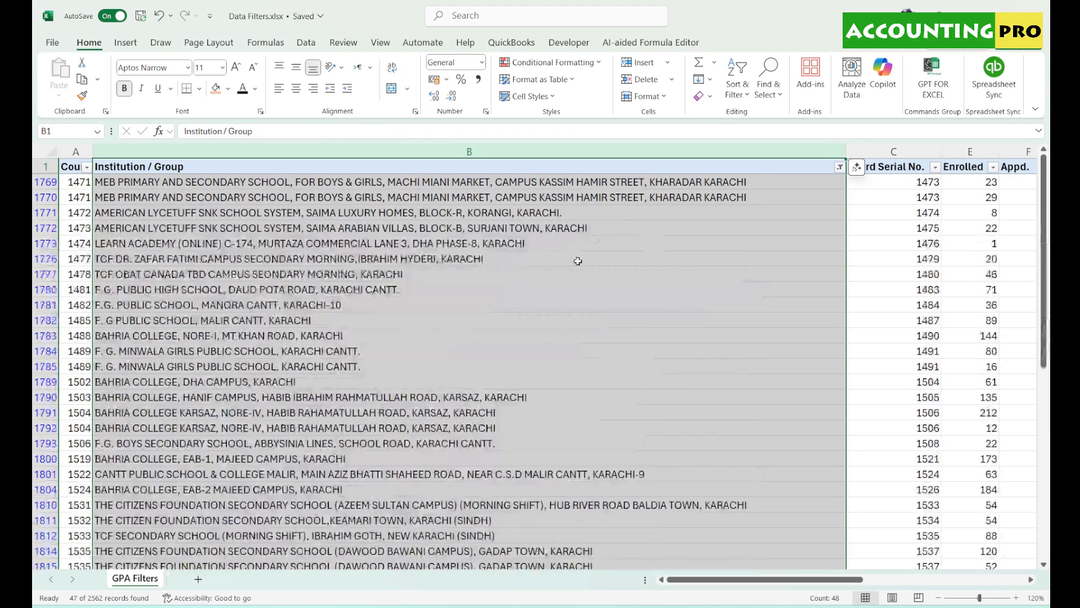
click(841, 168)
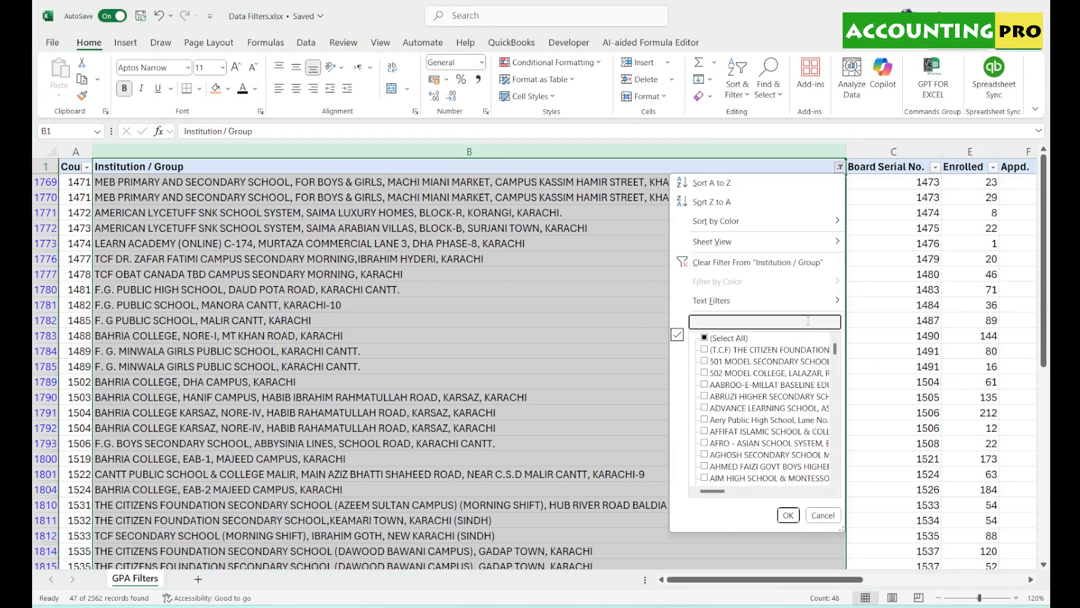
text(R)
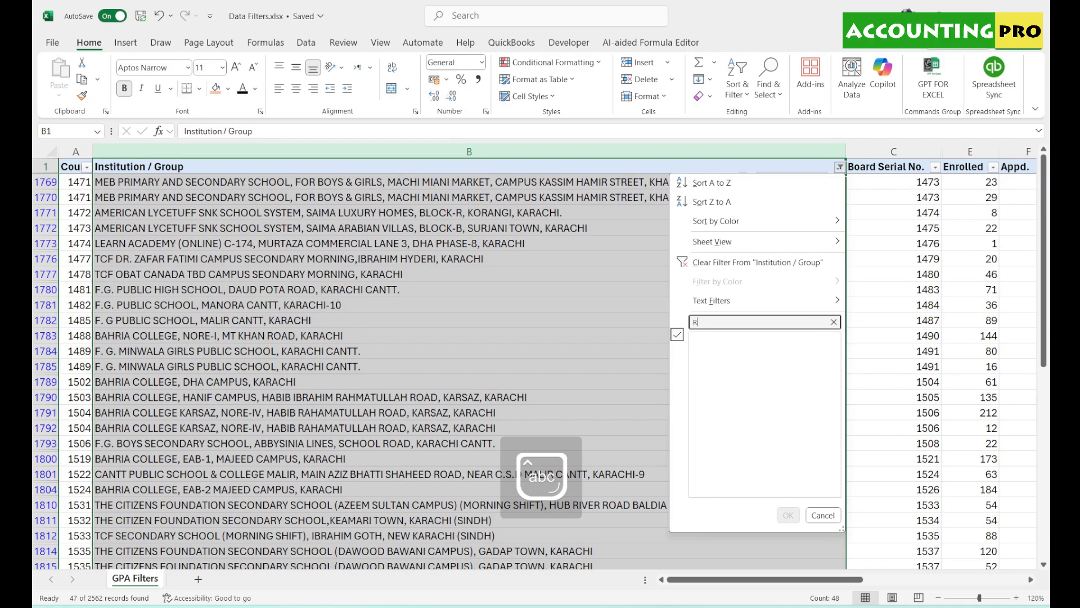
text(awalpindi)
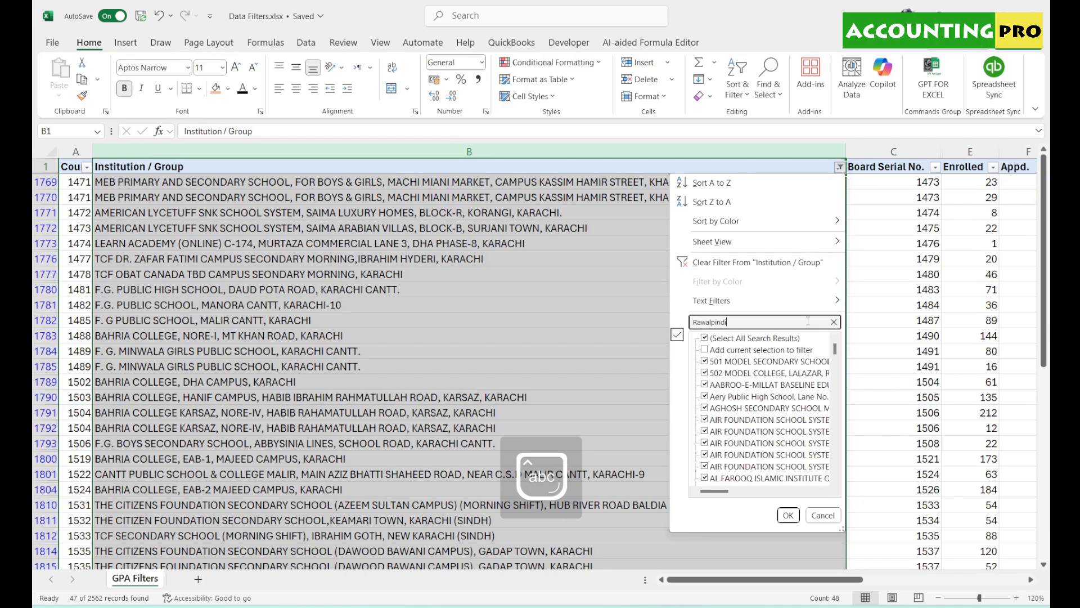
click(788, 515)
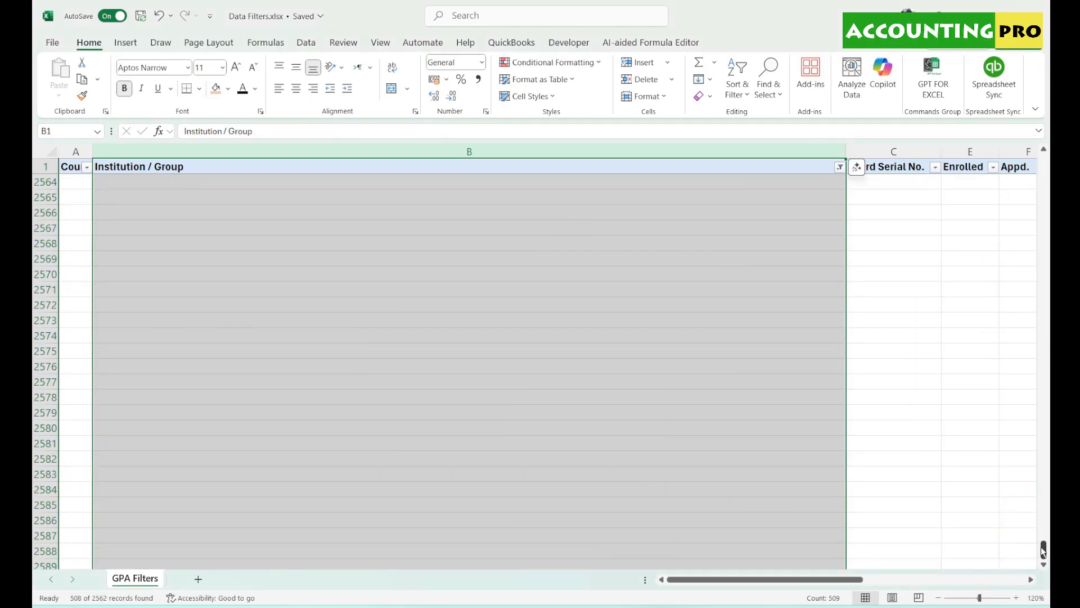
- Zoom in and inspect Rawalpindi entries such as SLS MONTESSORI, PARAMOUNT SCHOOL SYSTEM and AL FAROOQ
drag(1044, 551, 1050, 165)
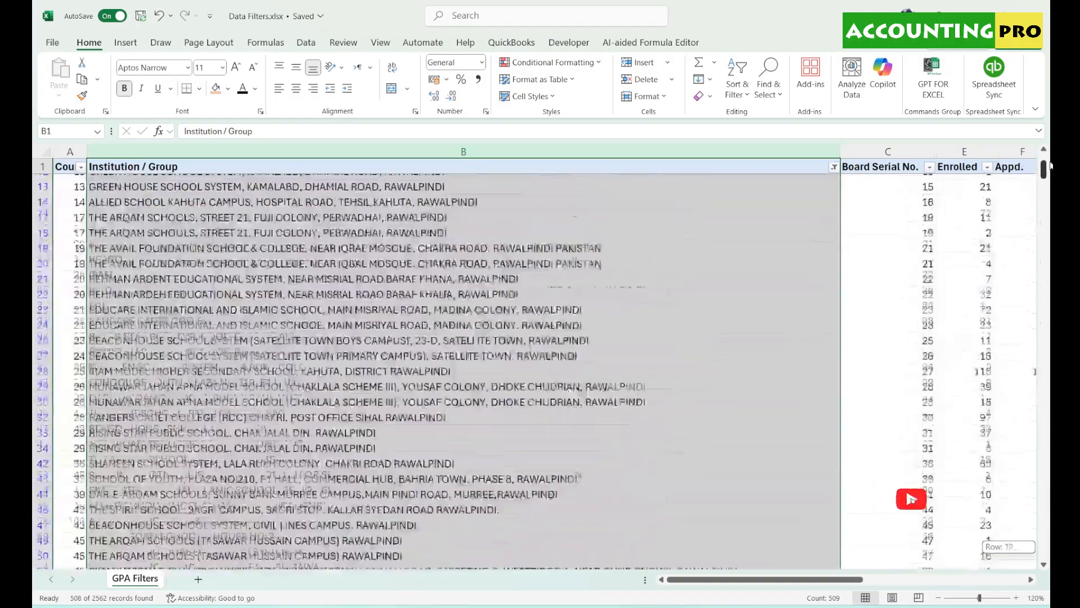
click(598, 194)
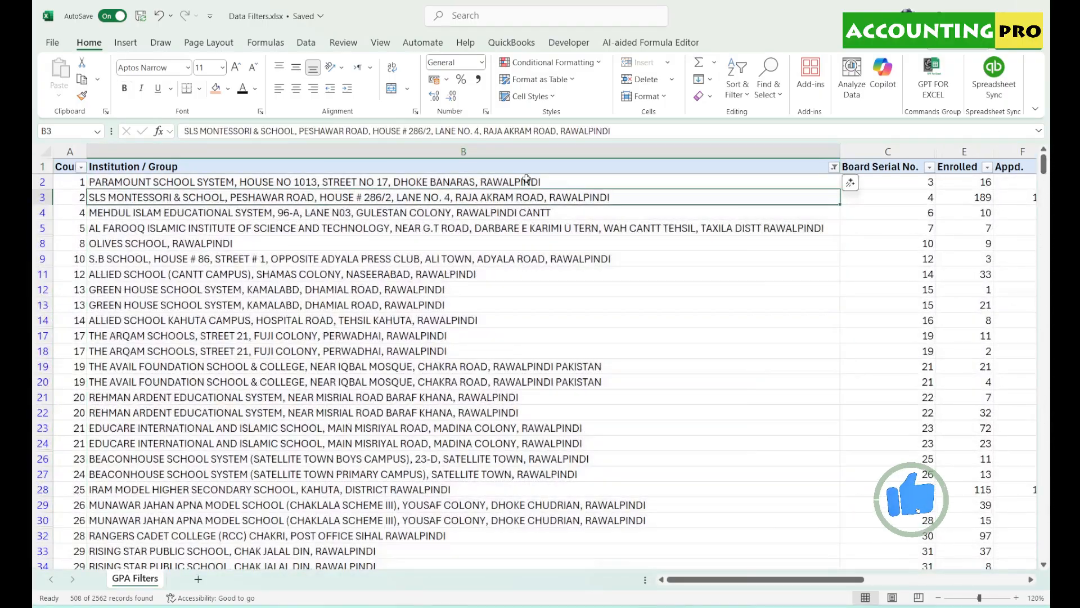
click(526, 179)
click(1016, 597)
click(1016, 598)
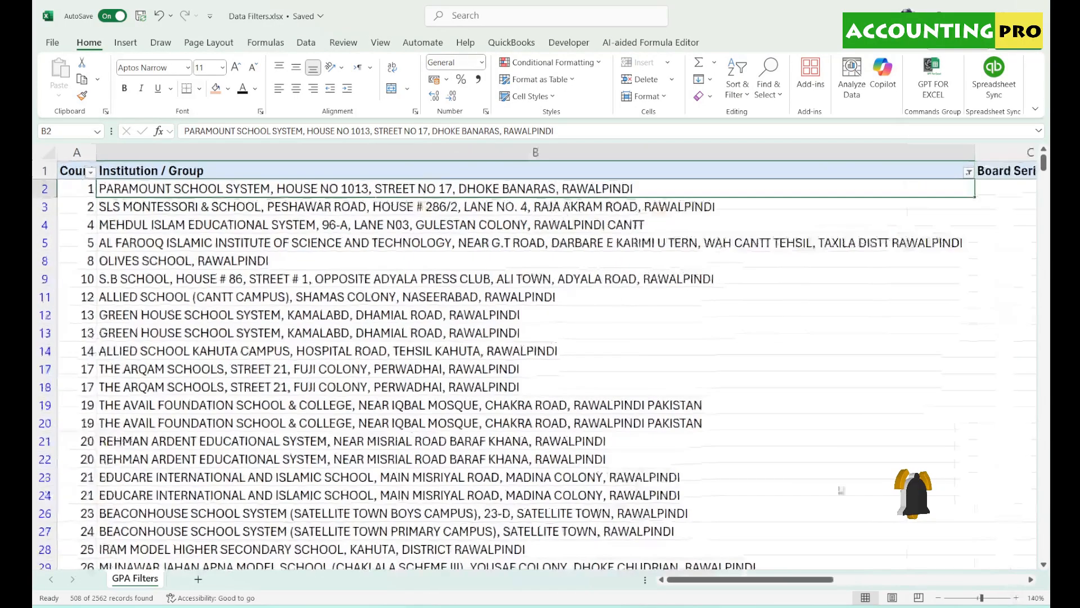
click(649, 206)
click(864, 241)
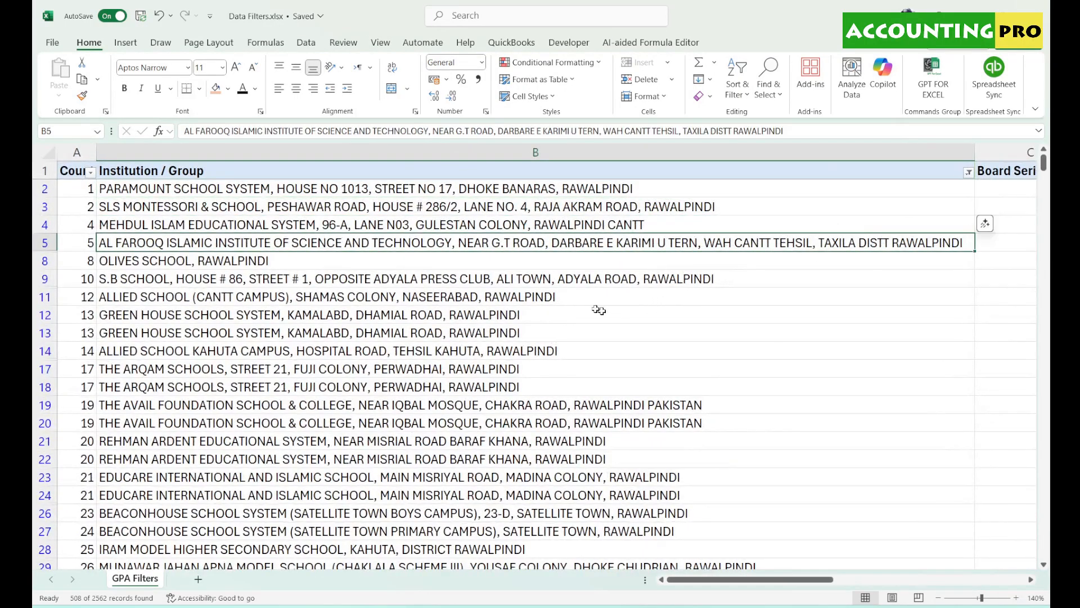
click(540, 302)
click(512, 337)
click(509, 352)
click(529, 388)
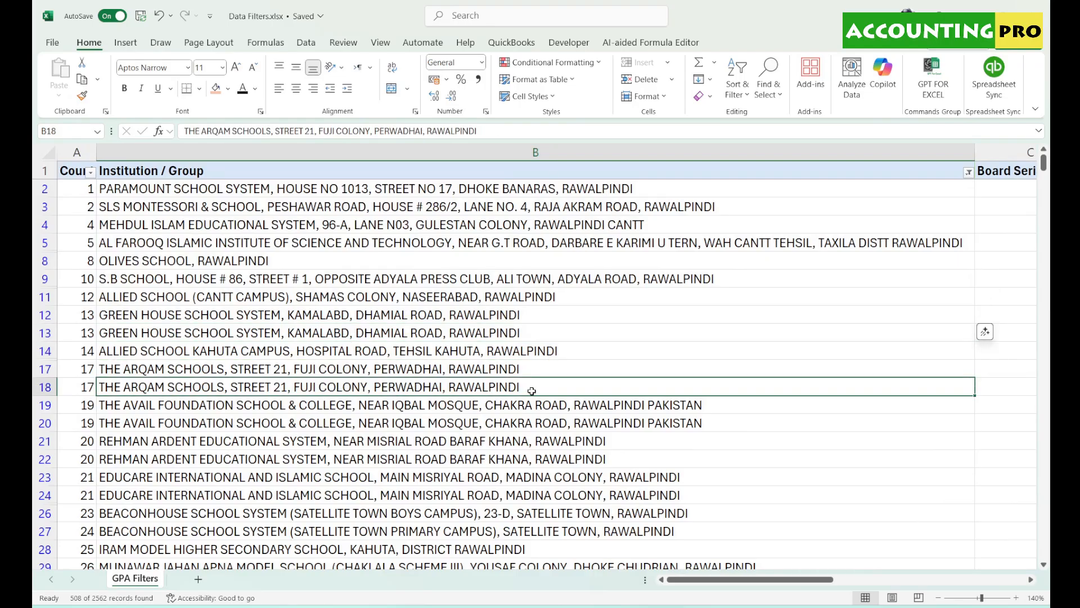
- Scroll through more Rawalpindi entries like SAINT MARY`S ACADEMY and F.G. PUBLIC SECONDARY SCHOOL
scroll(532, 390, down, 20)
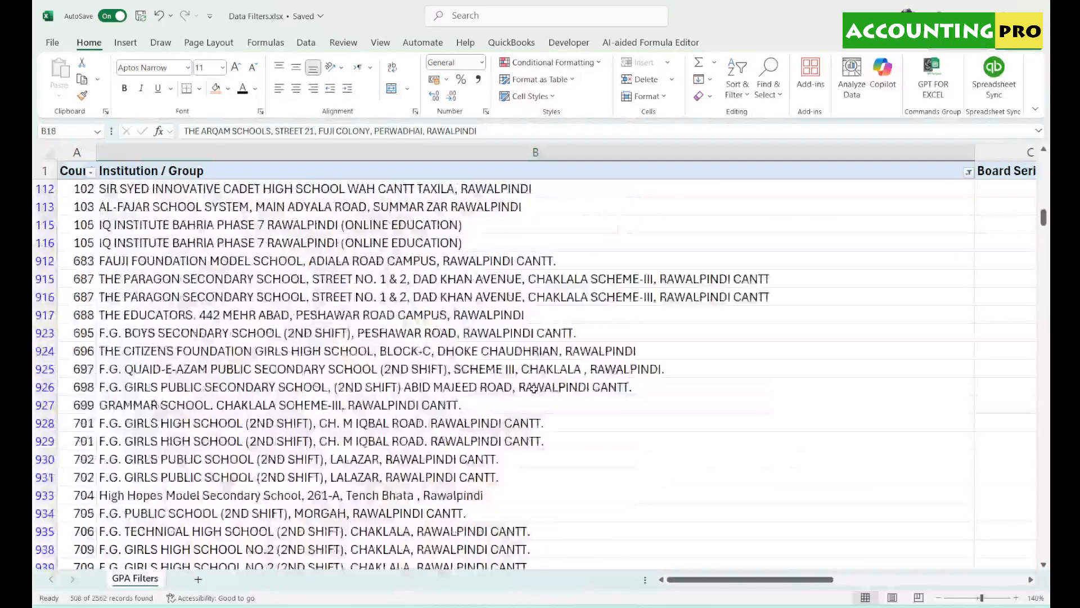
scroll(533, 389, down, 15)
click(529, 389)
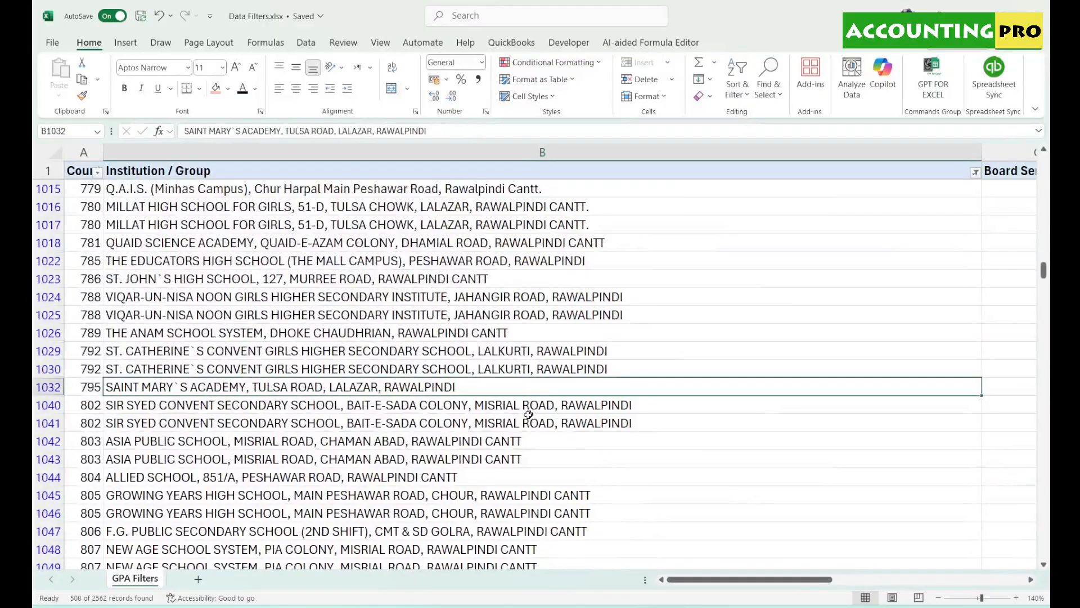
click(526, 421)
click(502, 476)
click(514, 533)
scroll(541, 529, down, 10)
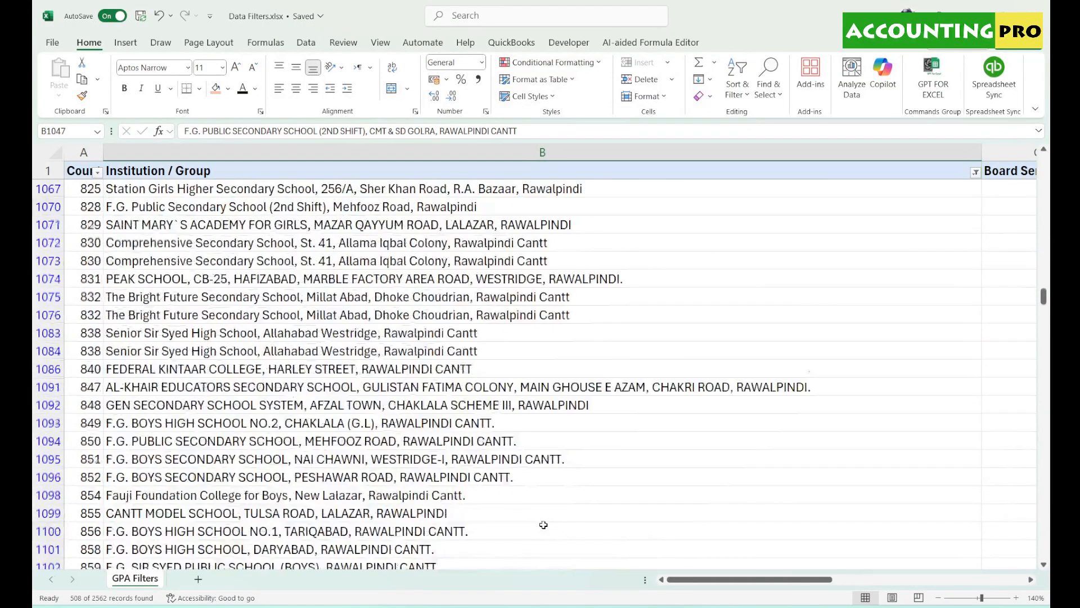
scroll(543, 524, down, 8)
drag(1044, 322, 1050, 124)
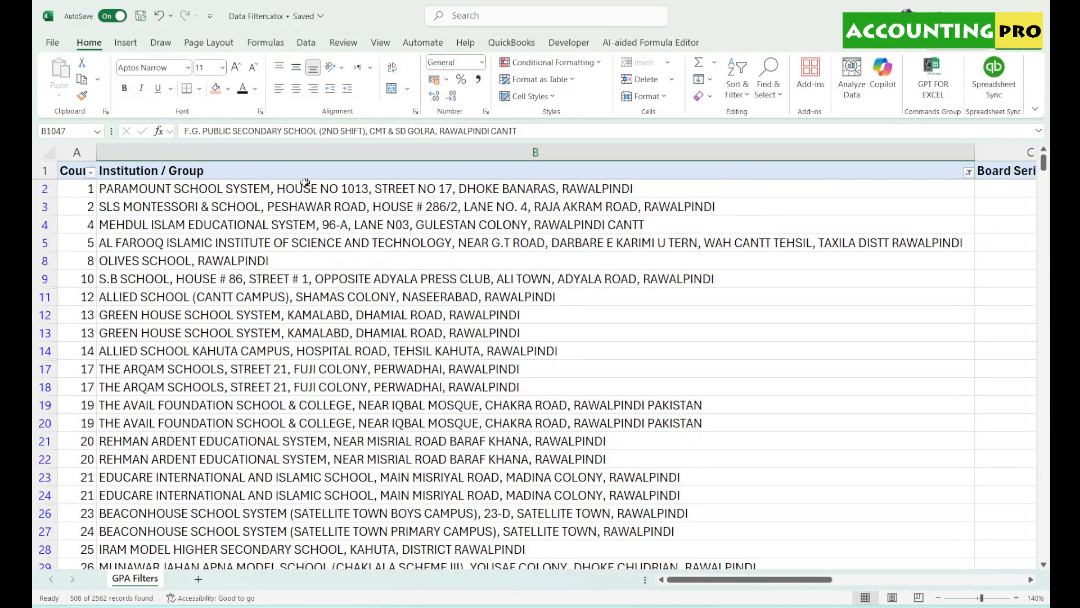
- Select all institutions to clear the Rawalpindi filter and zoom the sheet out
click(968, 173)
click(834, 345)
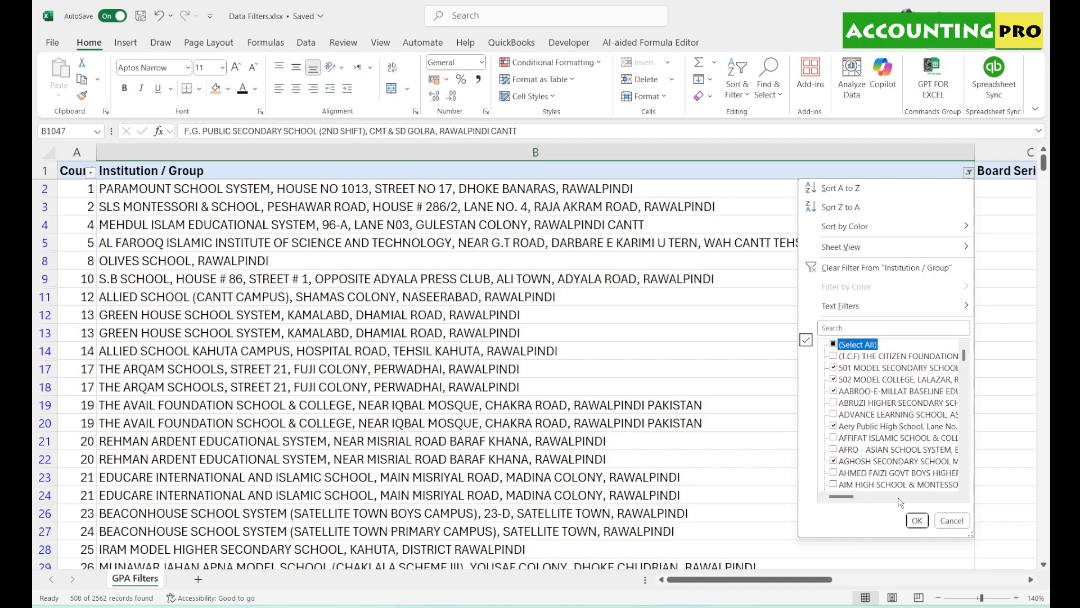
click(917, 521)
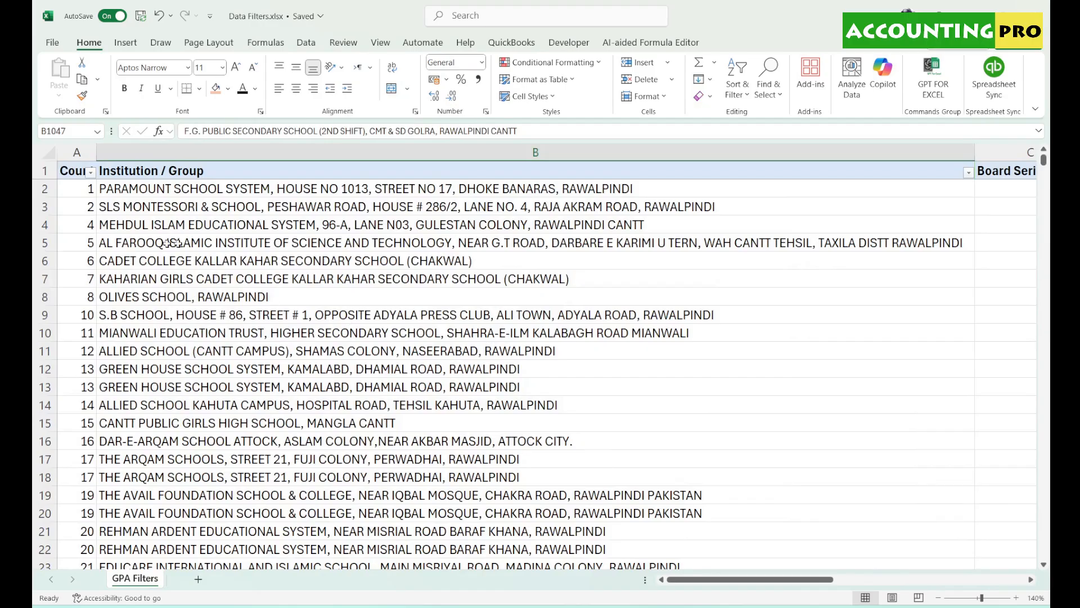
click(938, 597)
click(938, 598)
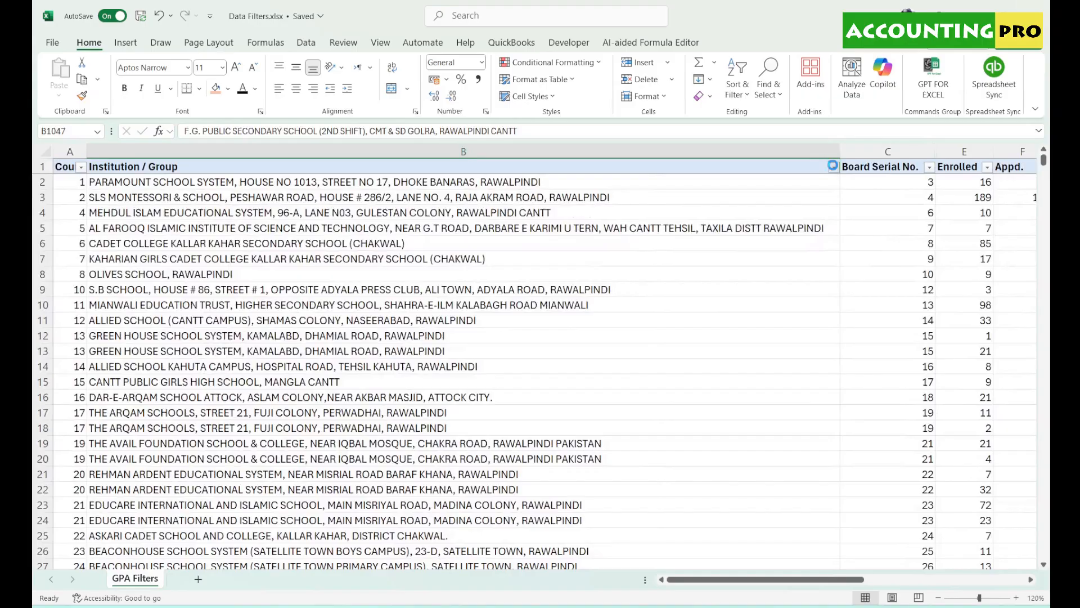
- Filter Institution / Group on 'Karachi' again
click(833, 166)
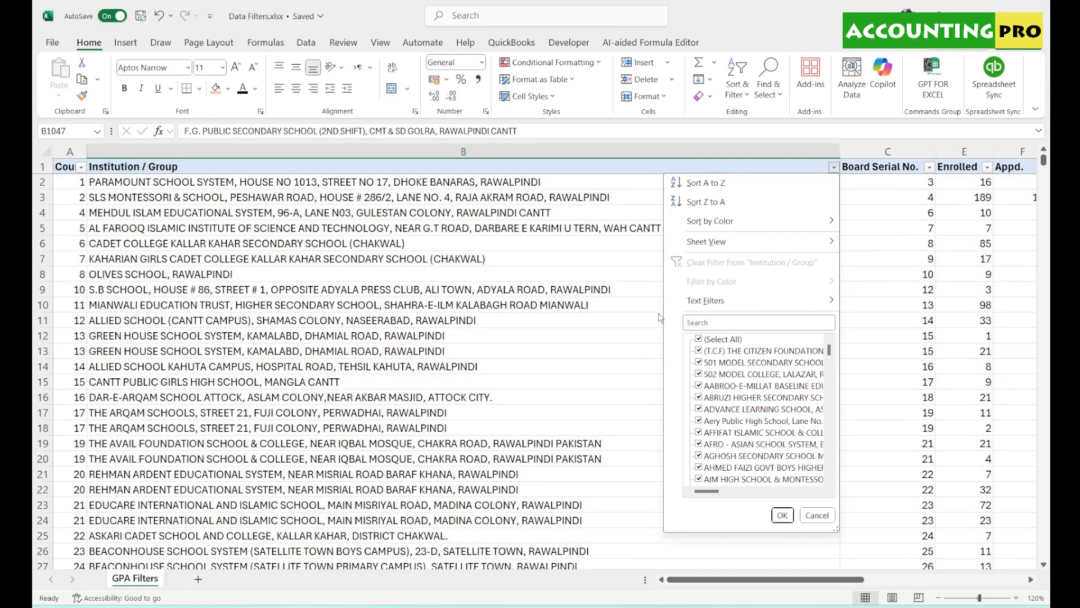
click(744, 324)
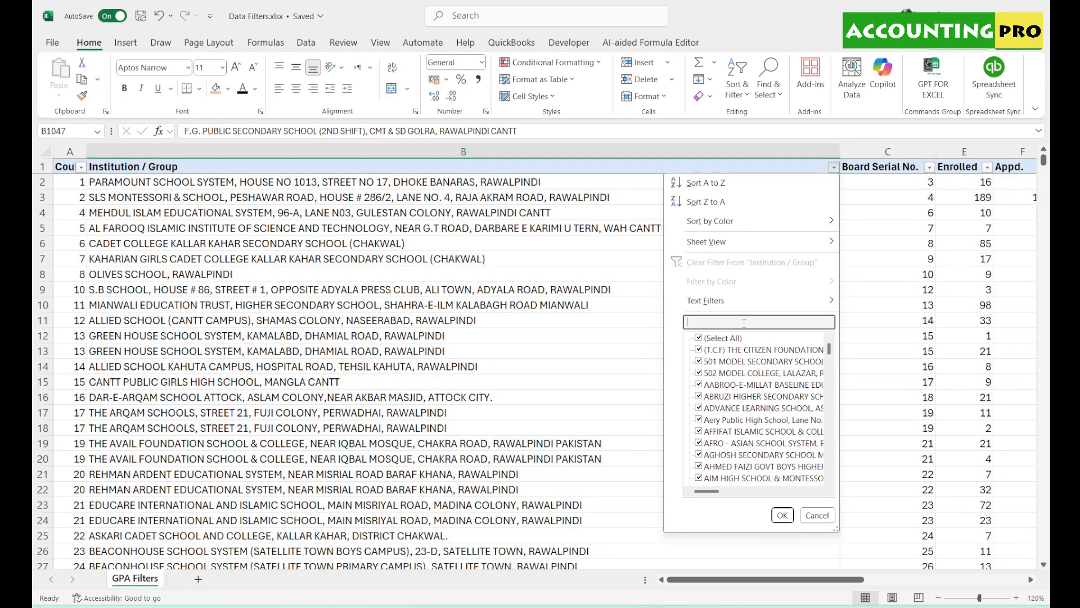
text(Karach)
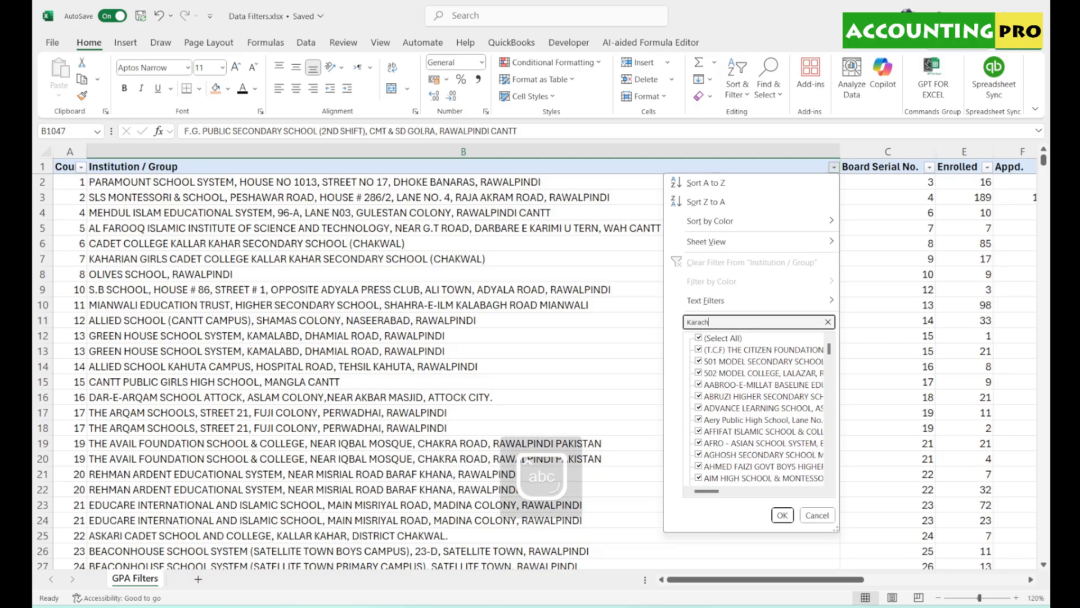
text(i)
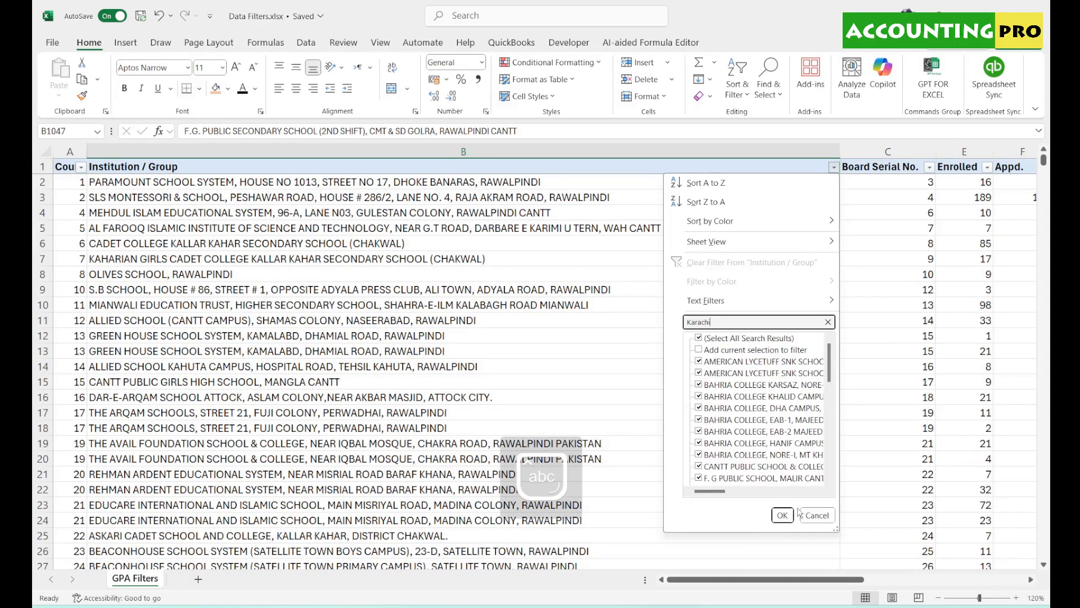
click(782, 515)
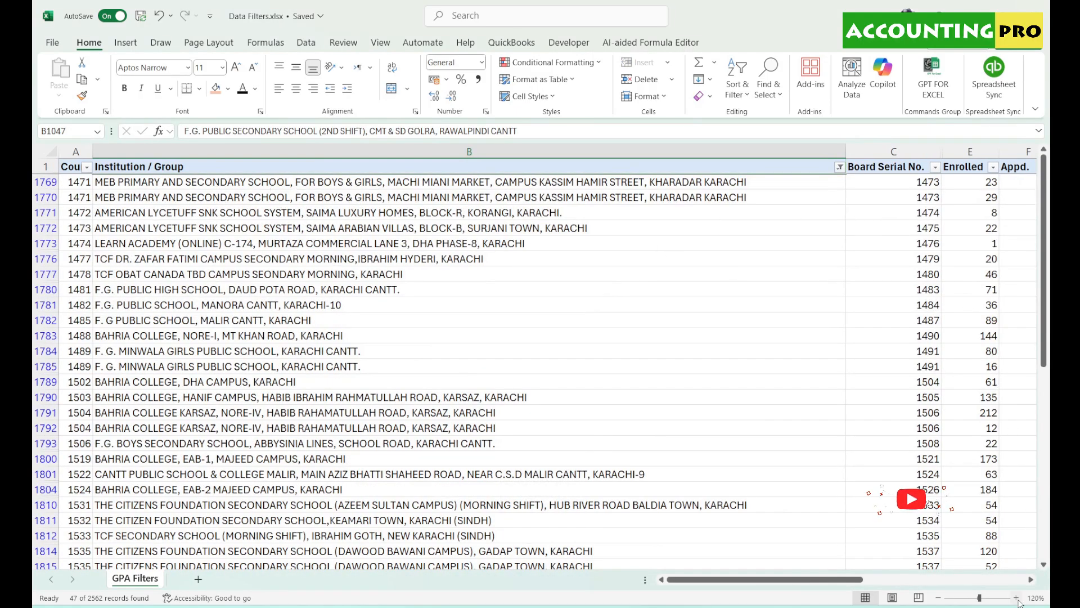
click(393, 151)
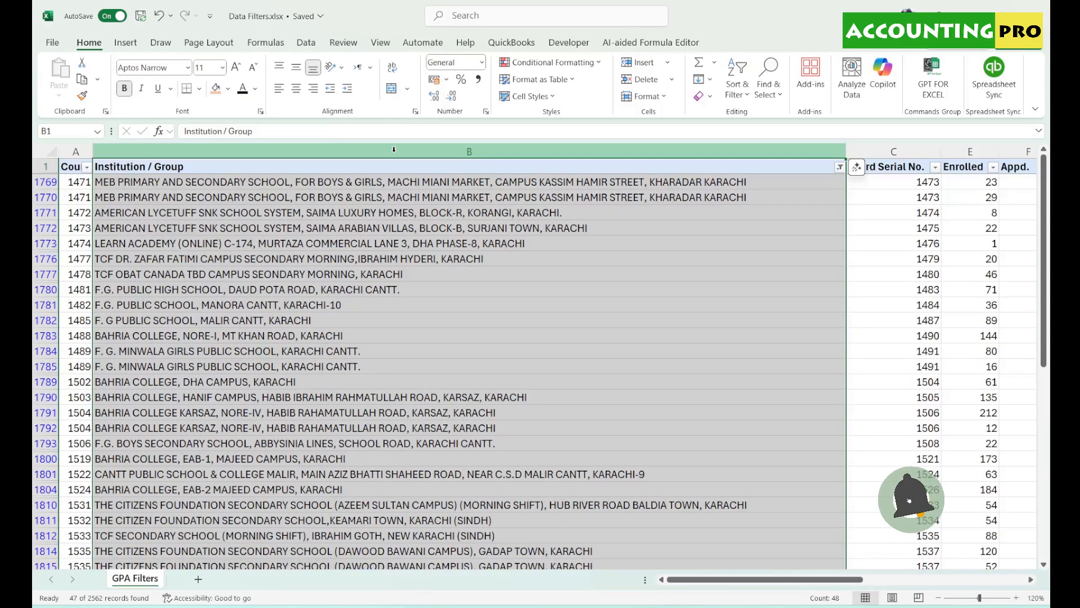
click(397, 217)
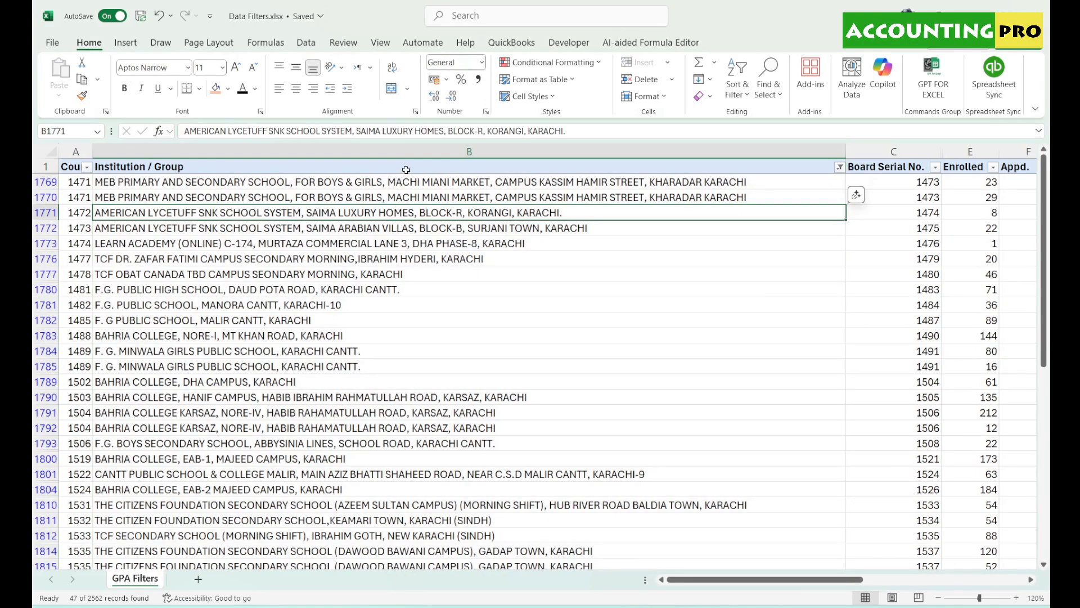
click(1016, 598)
click(1016, 598)
click(1017, 598)
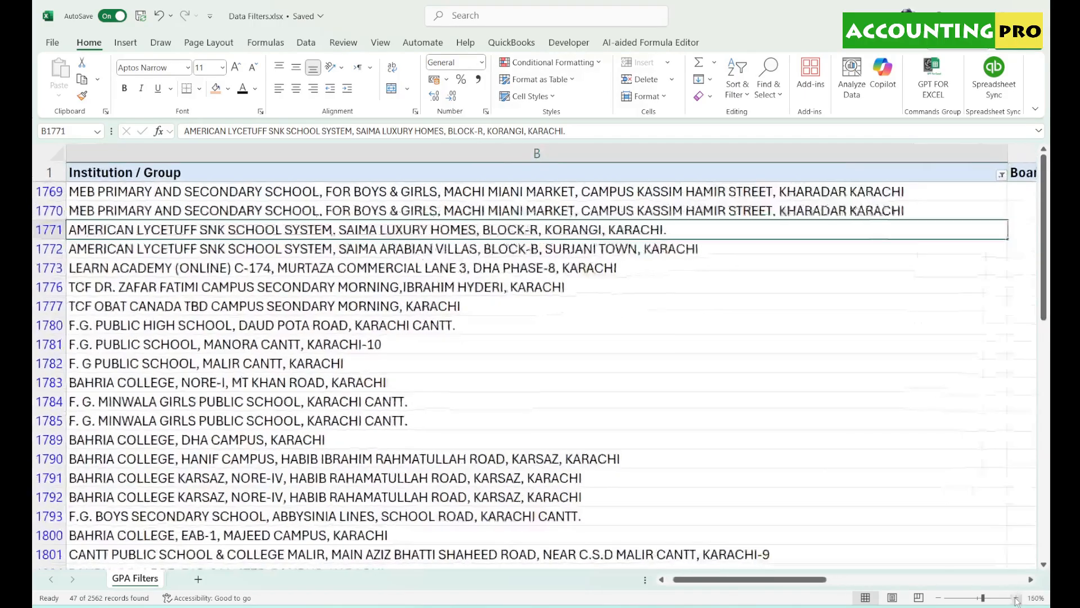
click(1016, 598)
click(1016, 598)
click(1016, 598)
drag(737, 583, 826, 586)
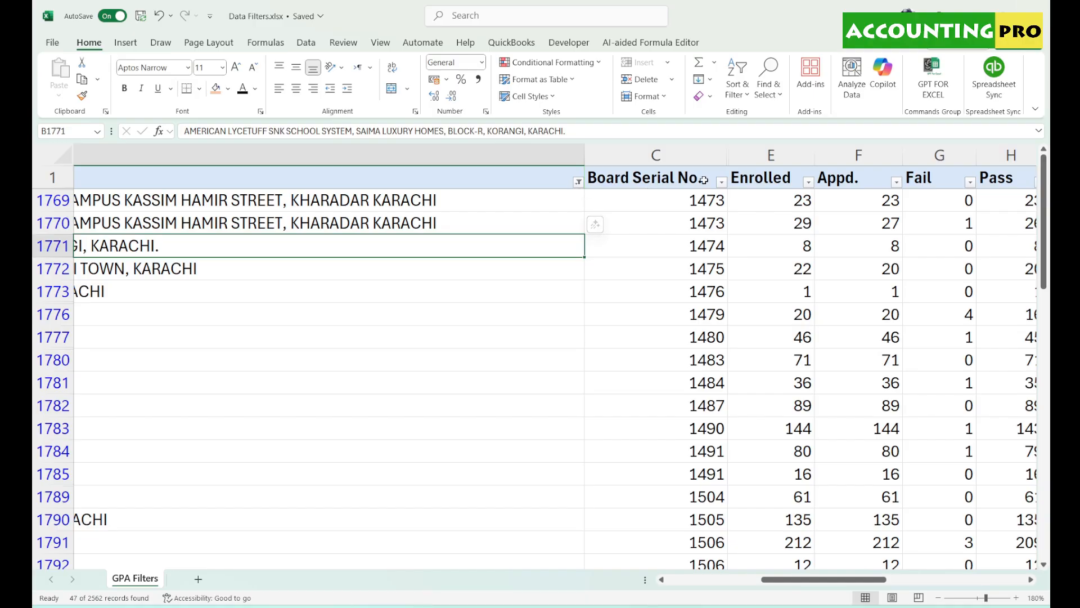
click(722, 181)
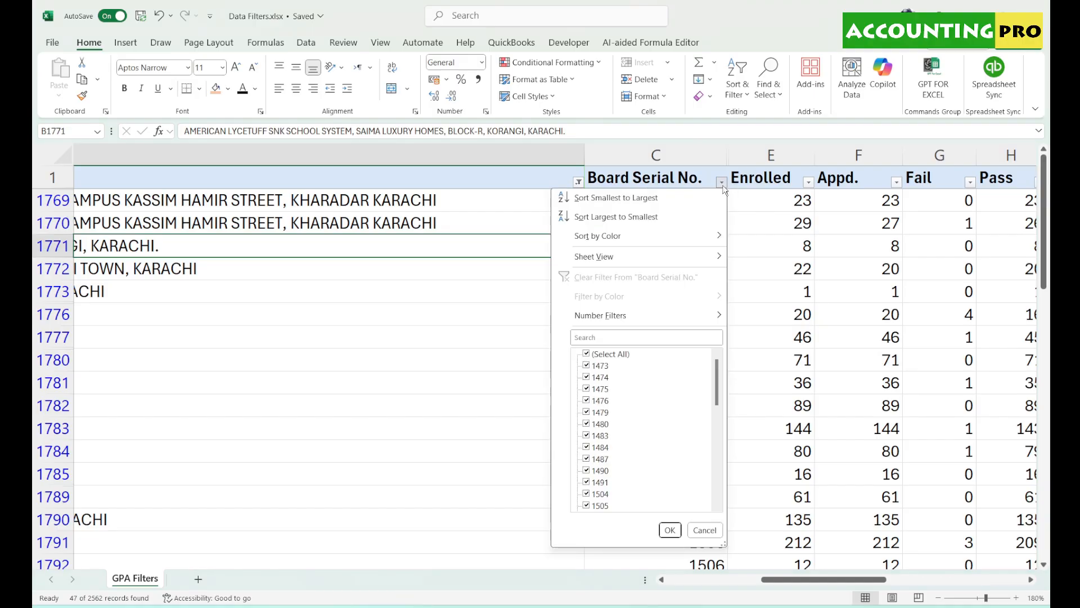
click(722, 184)
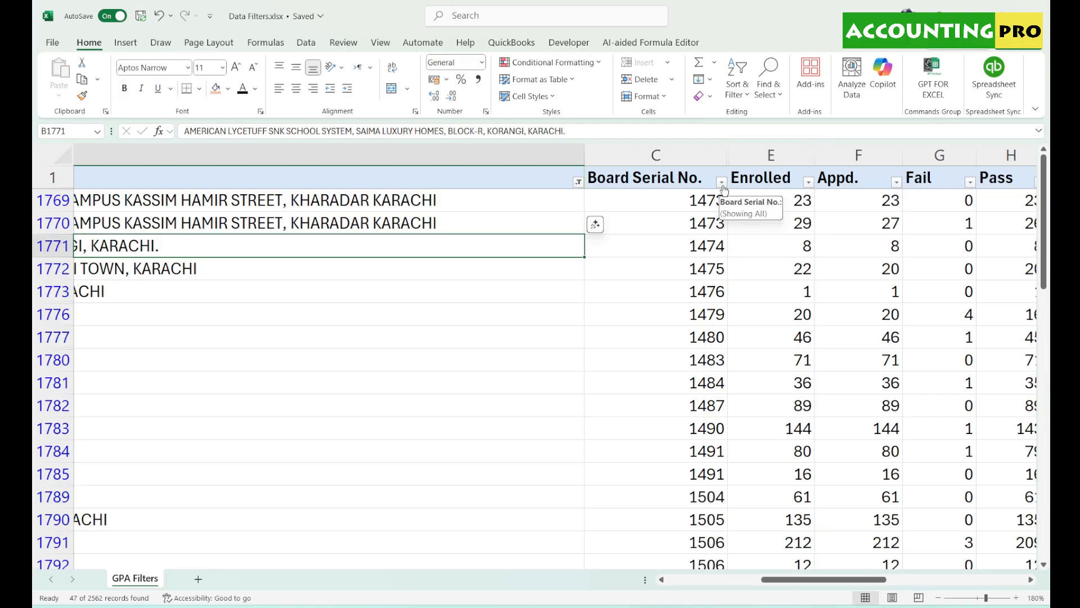
- Clear the Karachi filter from Institution / Group so all records return, then go back to cell B2
click(579, 182)
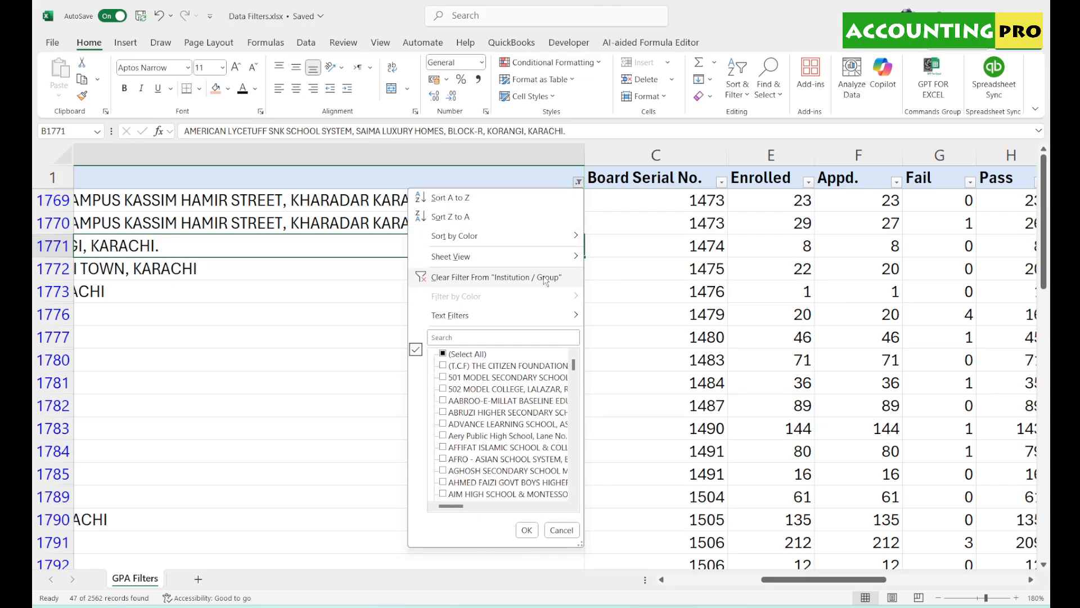
click(494, 278)
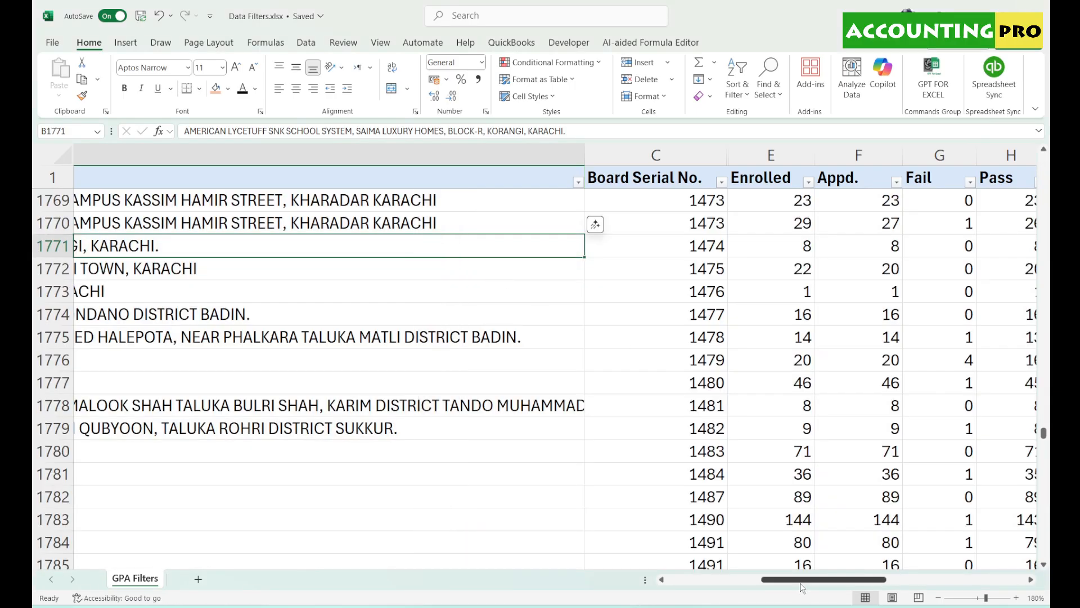
drag(802, 579, 674, 583)
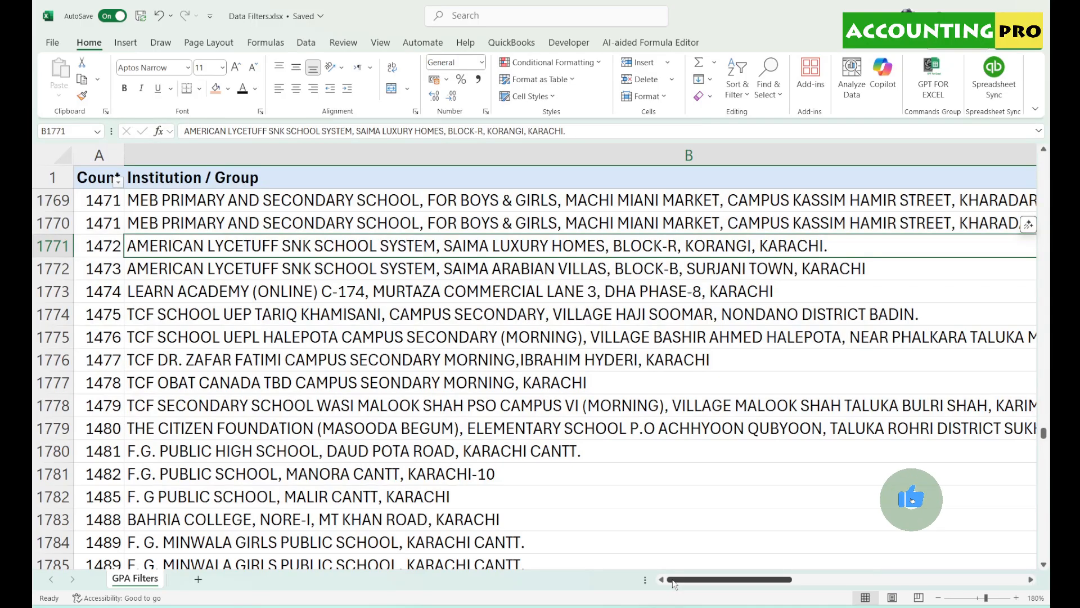
scroll(664, 569, down, 4)
click(976, 173)
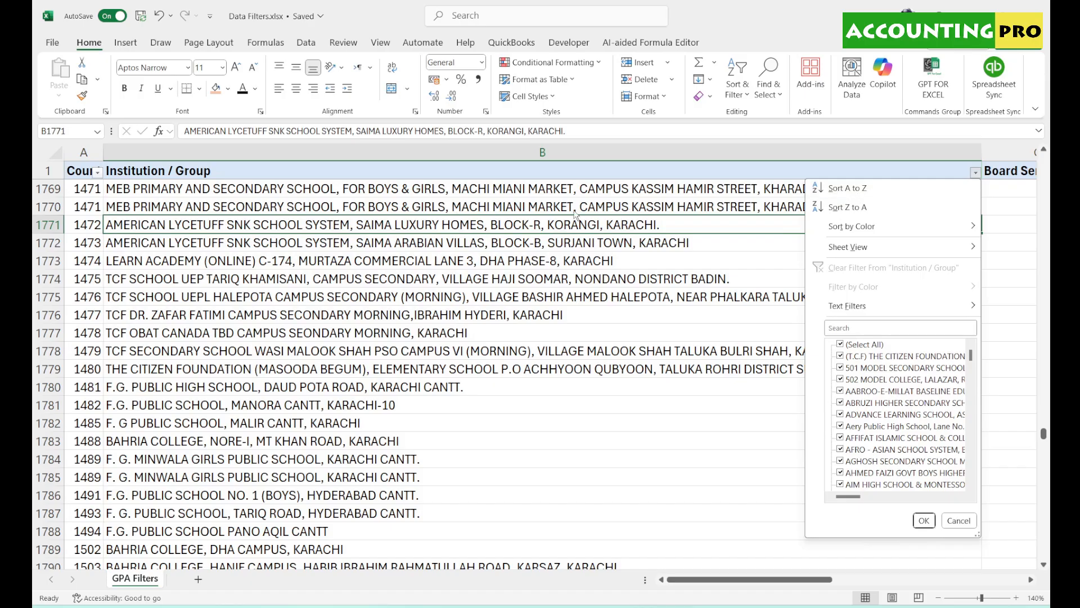
click(976, 173)
drag(1043, 434, 1042, 160)
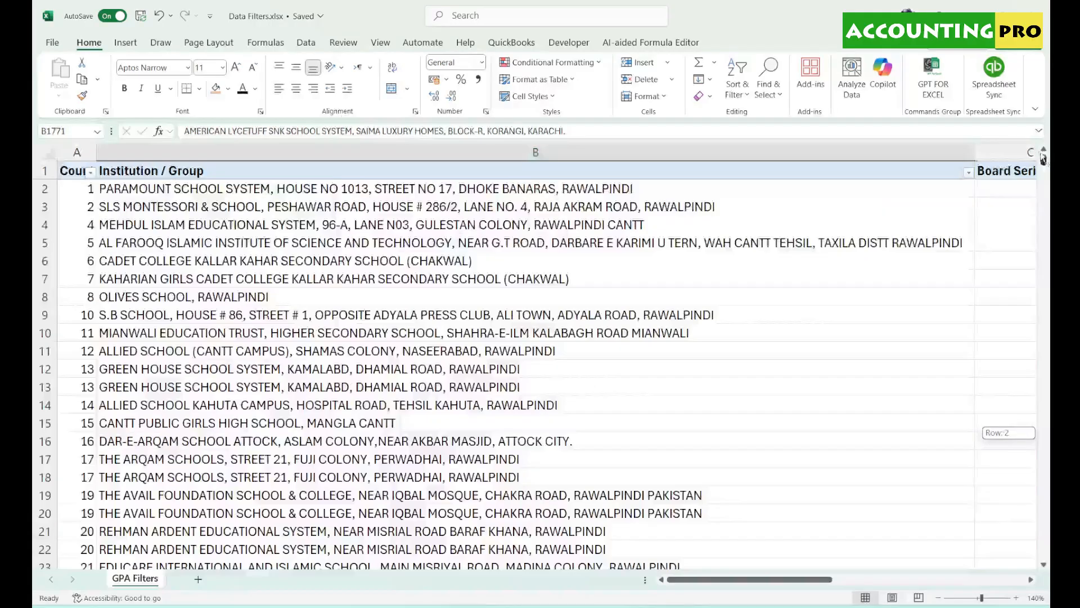
click(135, 188)
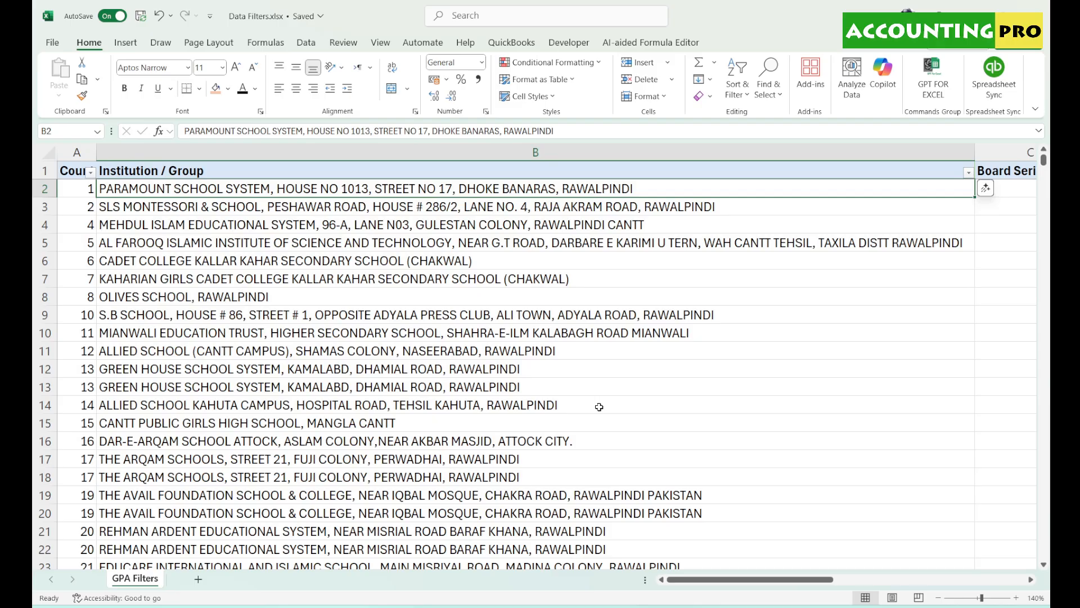
- Sort the table A to Z by Institution / Group and select names B3 to B5
click(969, 172)
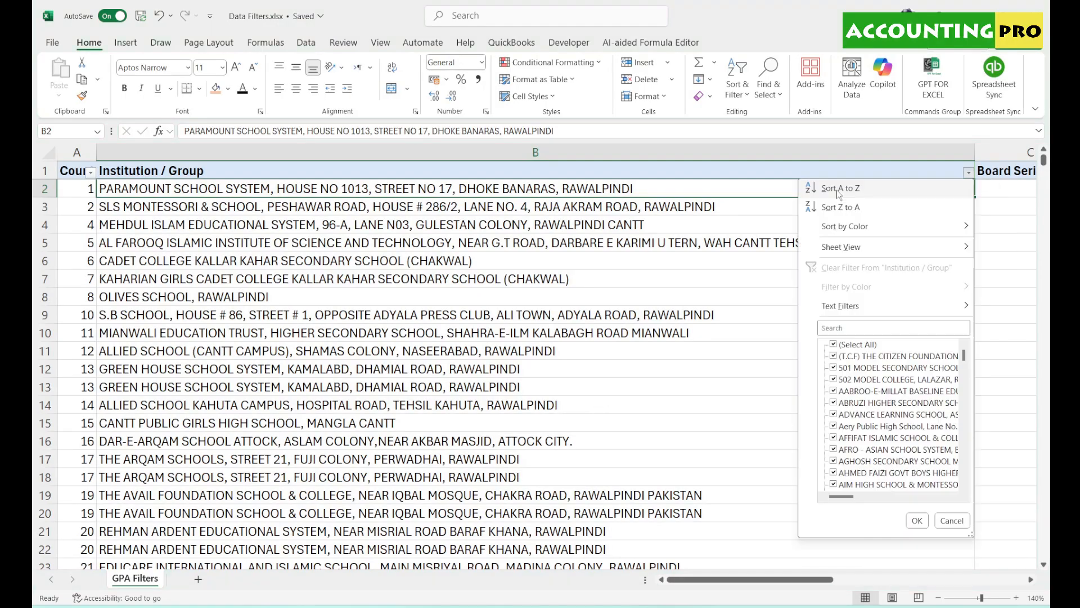
click(838, 189)
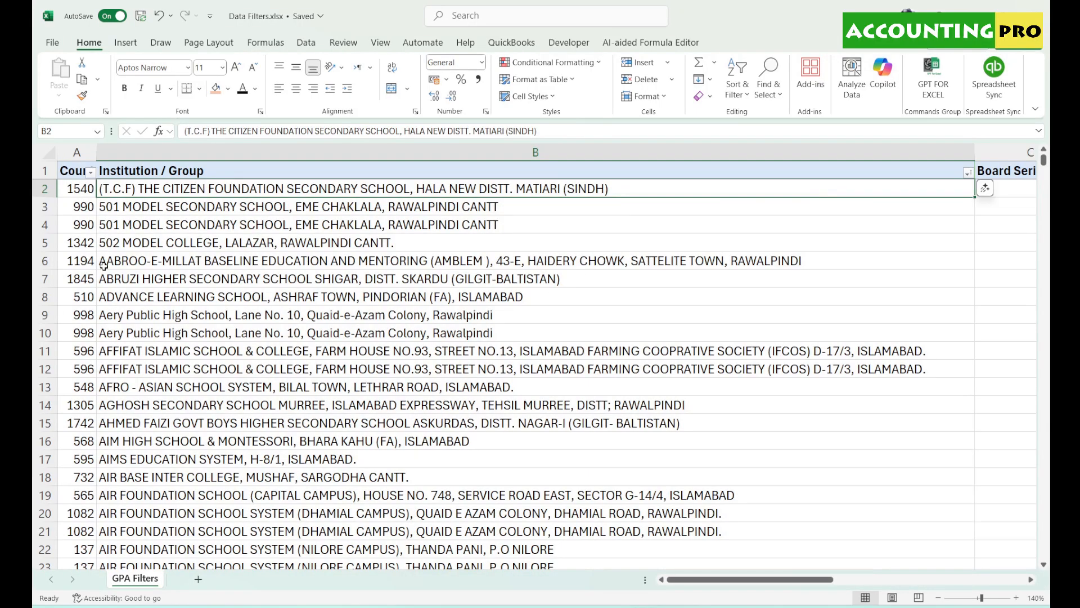
click(119, 212)
drag(107, 206, 104, 477)
- Scroll back to the top and check the Count values in column A, such as 1342 in A5
scroll(174, 440, down, 5)
scroll(175, 440, down, 20)
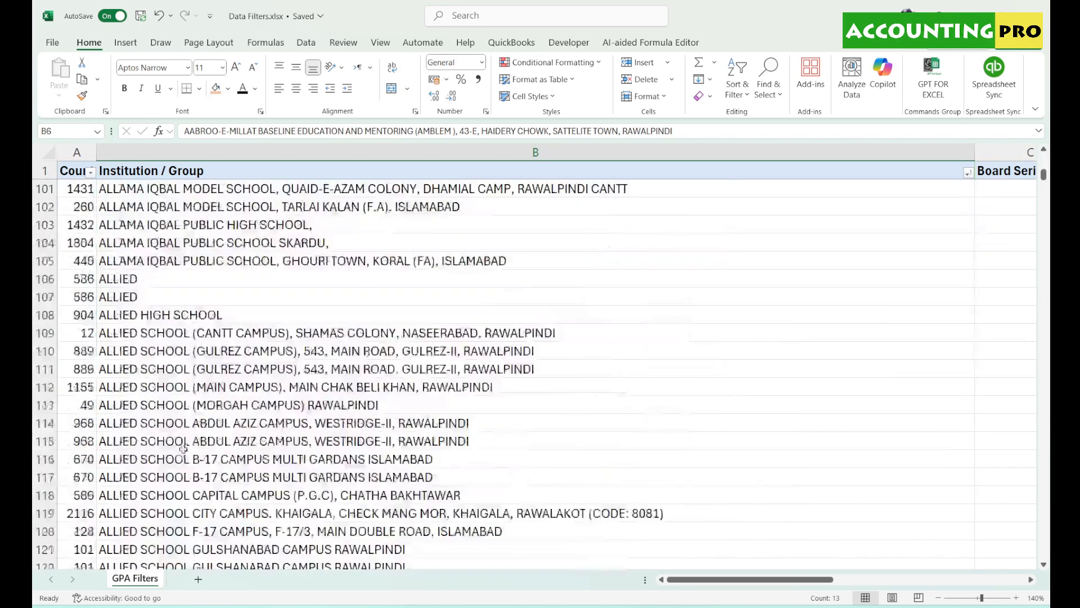
scroll(188, 459, down, 20)
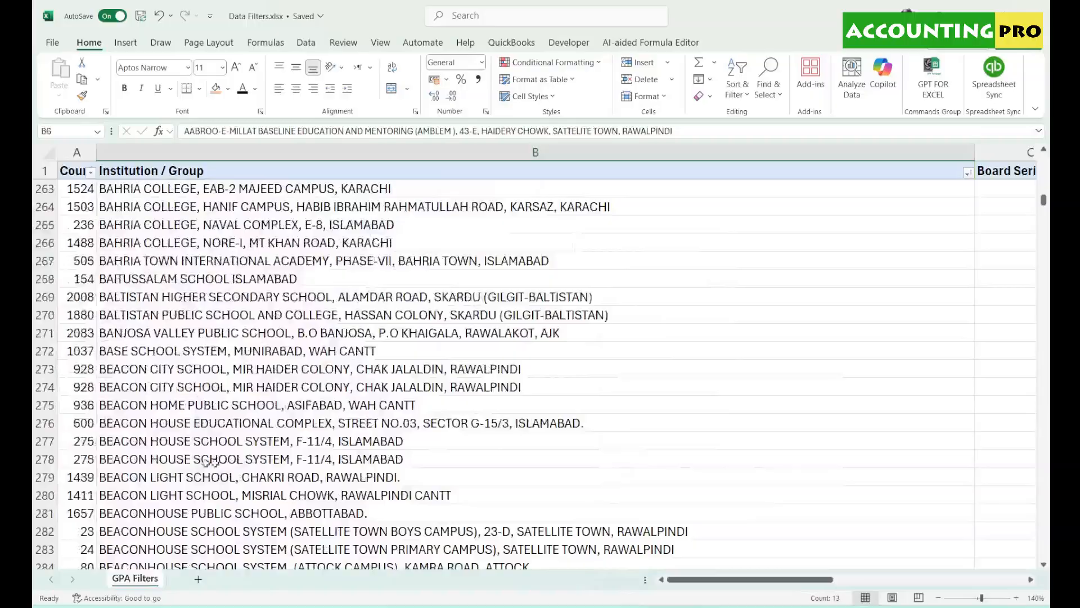
drag(1037, 201, 1041, 159)
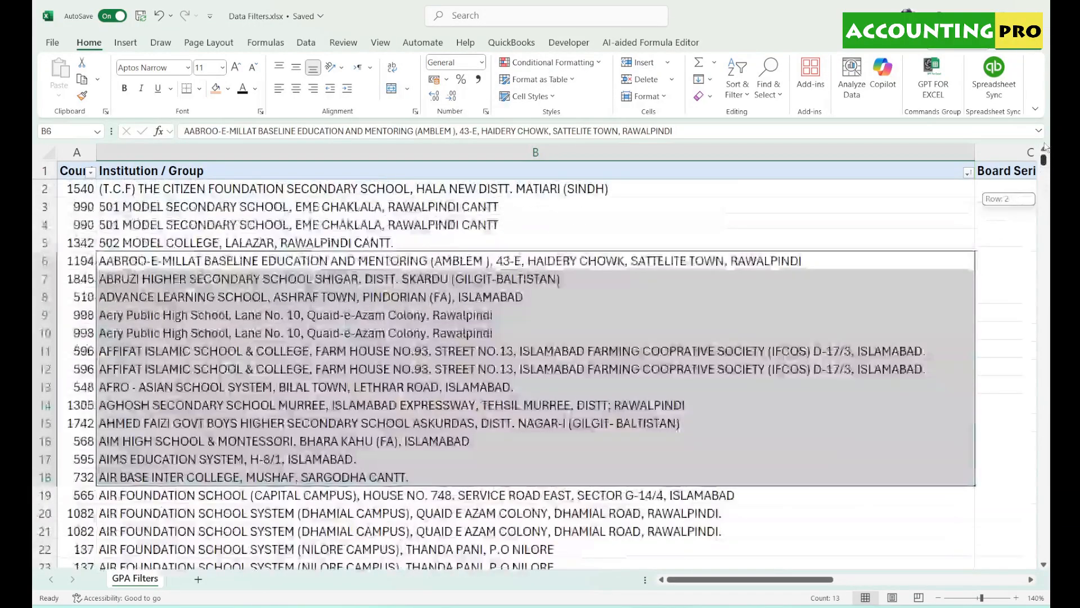
click(76, 164)
click(83, 190)
click(69, 244)
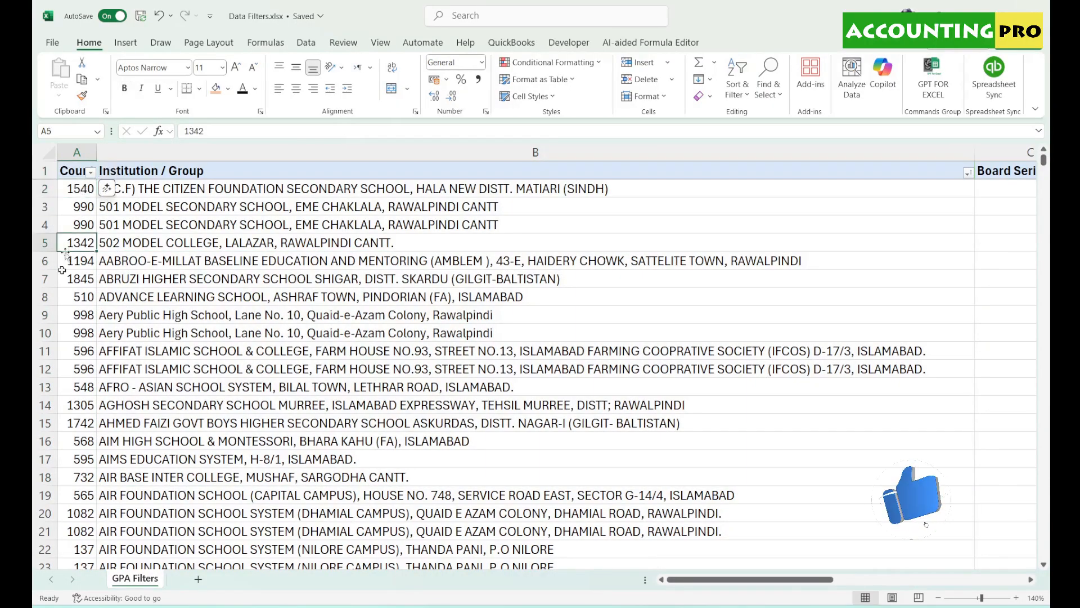
- Sort by Count smallest to largest so PARAMOUNT SCHOOL SYSTEM at 1 leads the table
drag(204, 192, 204, 441)
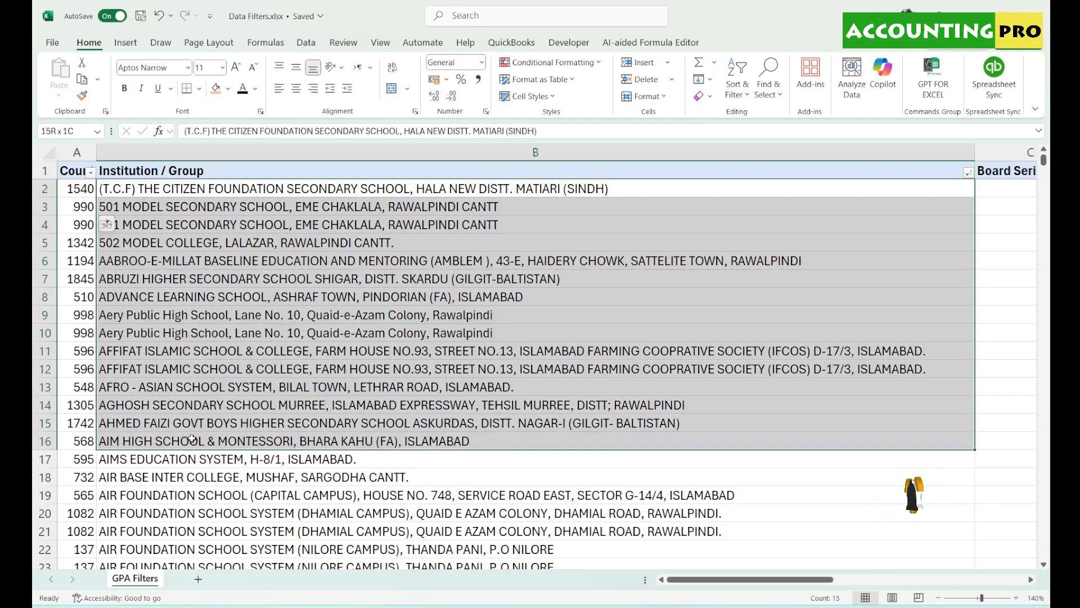
drag(79, 189, 79, 423)
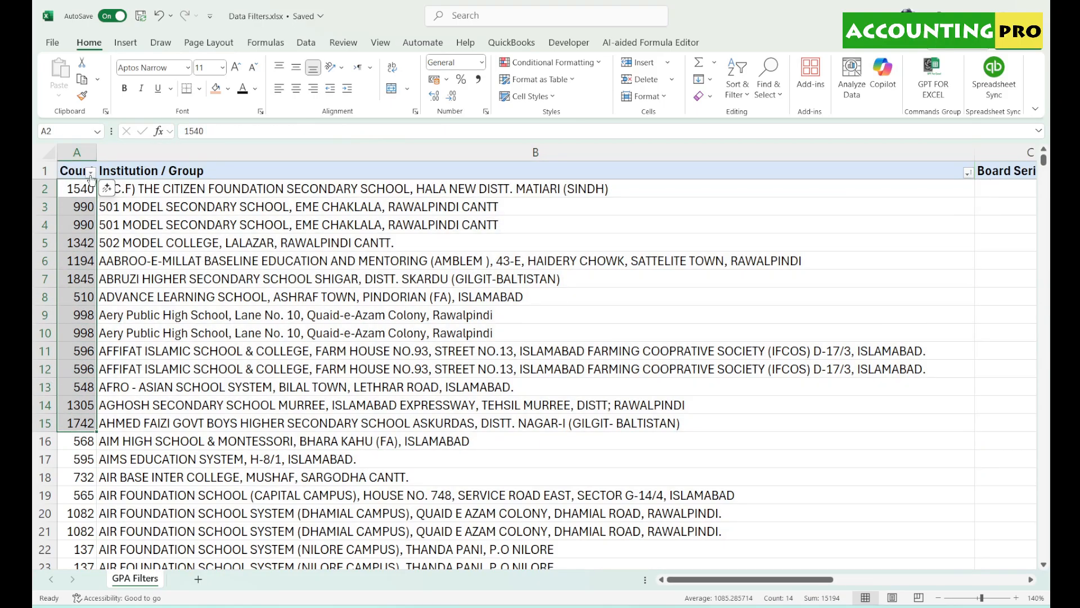
click(91, 171)
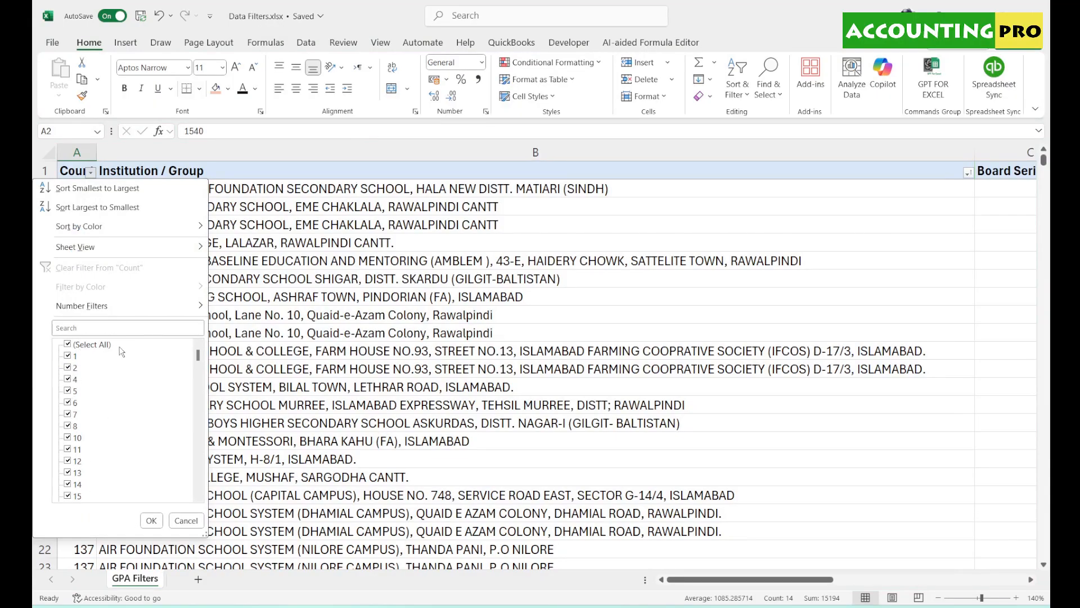
click(98, 189)
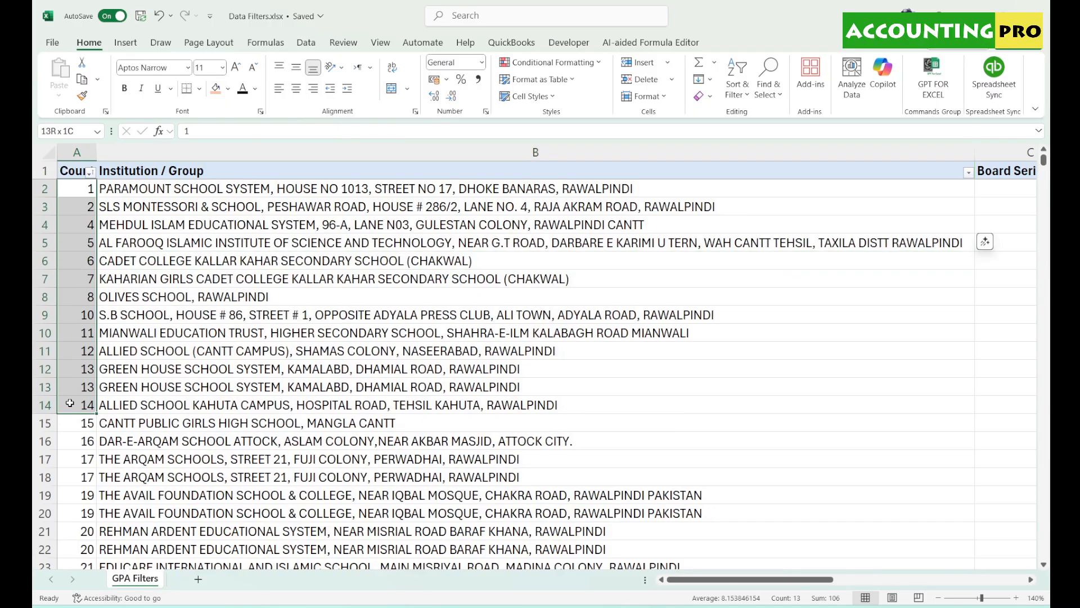
key(Up)
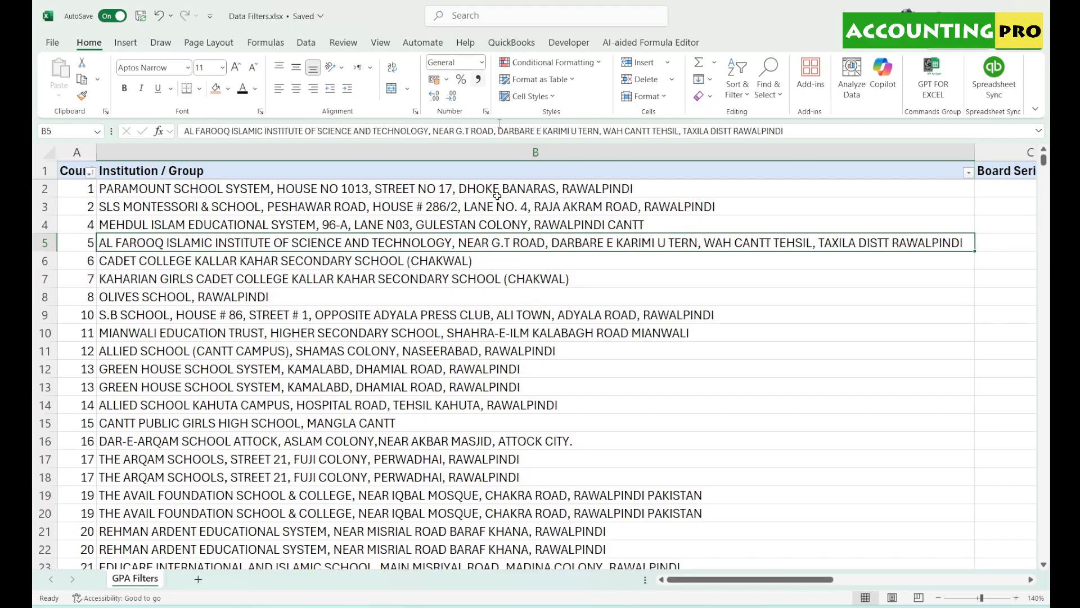
click(91, 172)
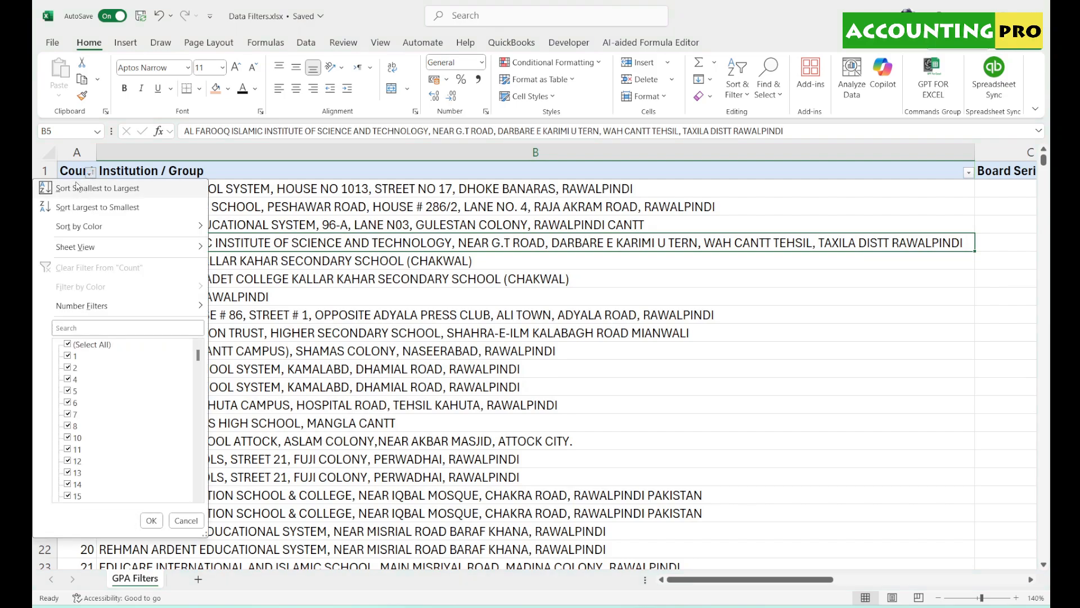
click(844, 212)
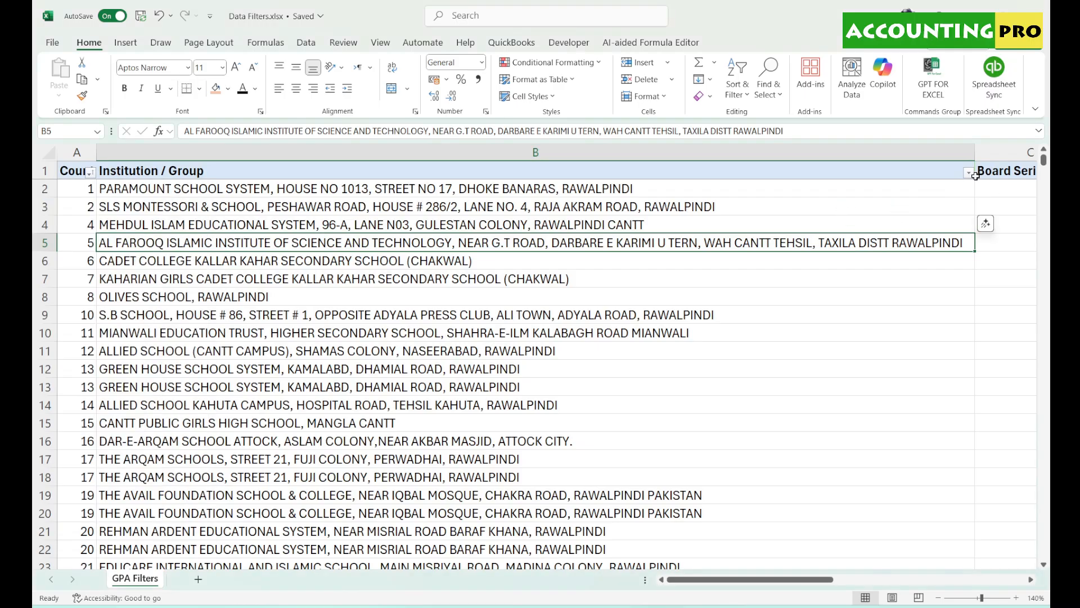
click(969, 172)
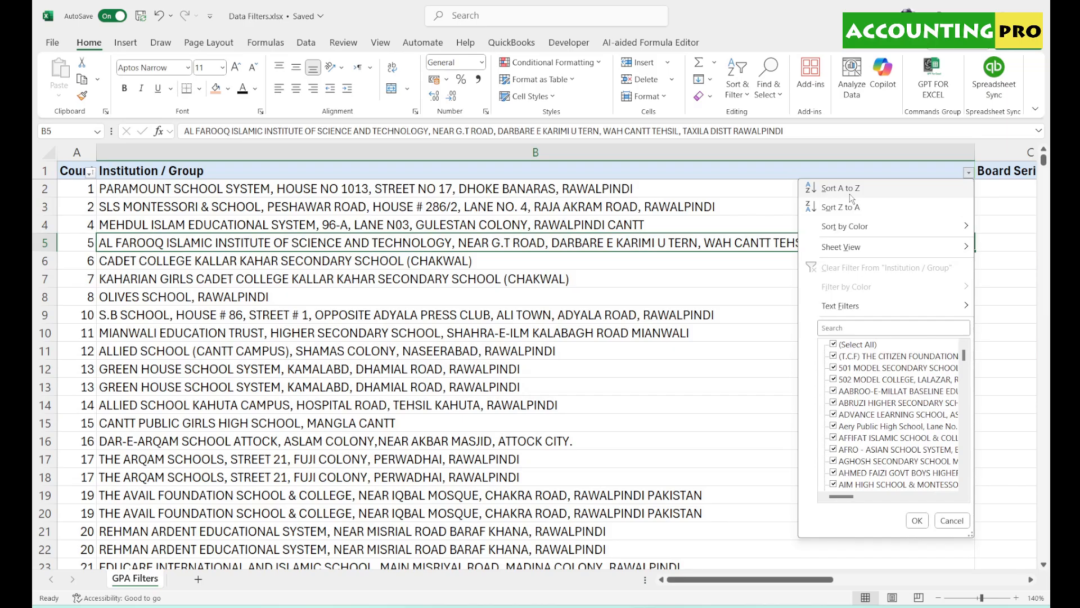
click(917, 520)
click(1031, 580)
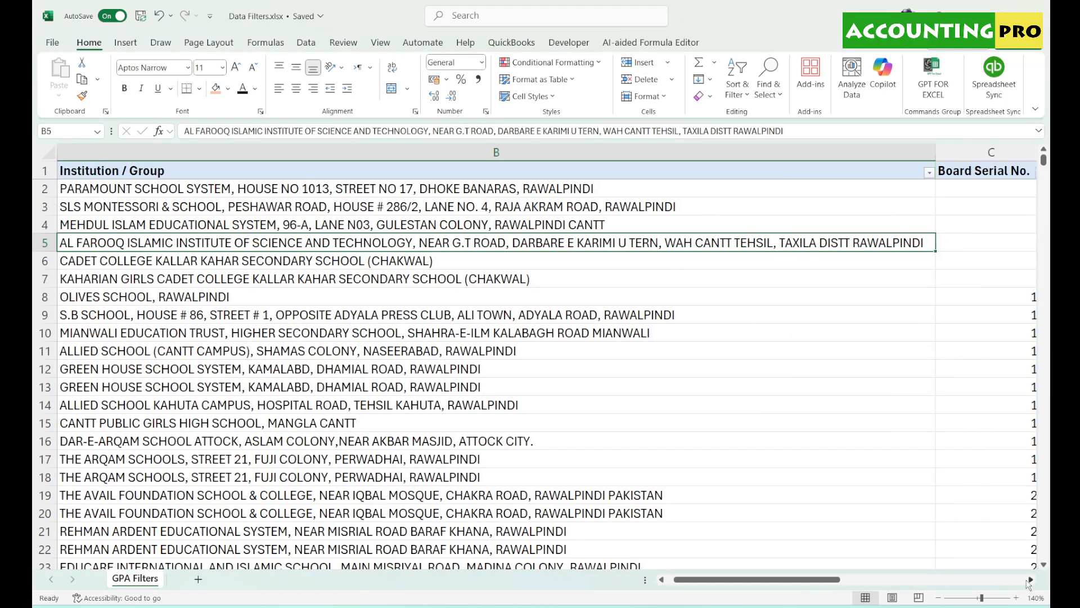
click(1031, 580)
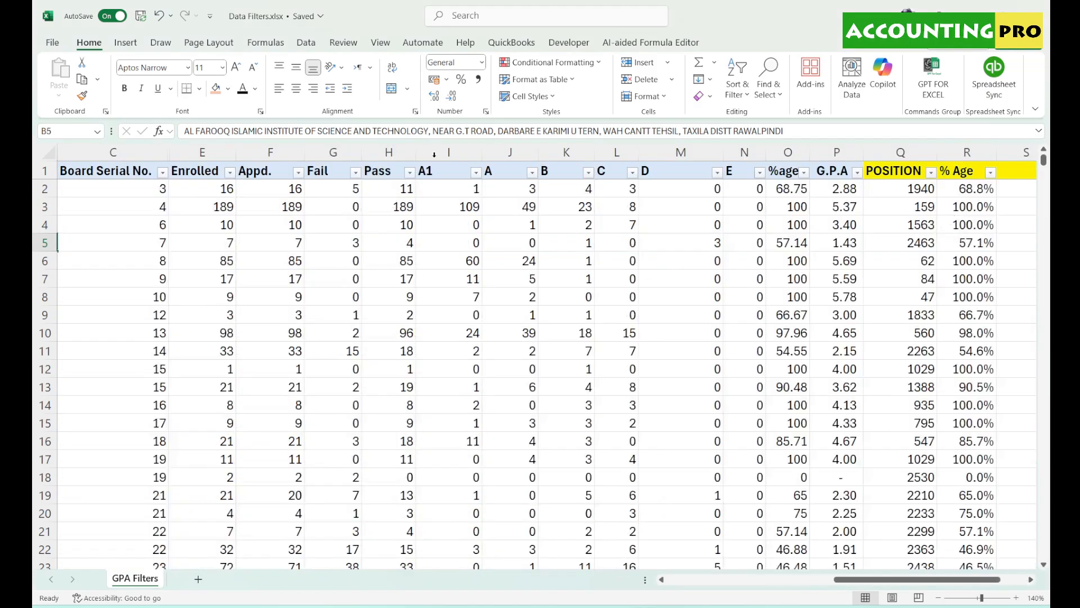
click(230, 172)
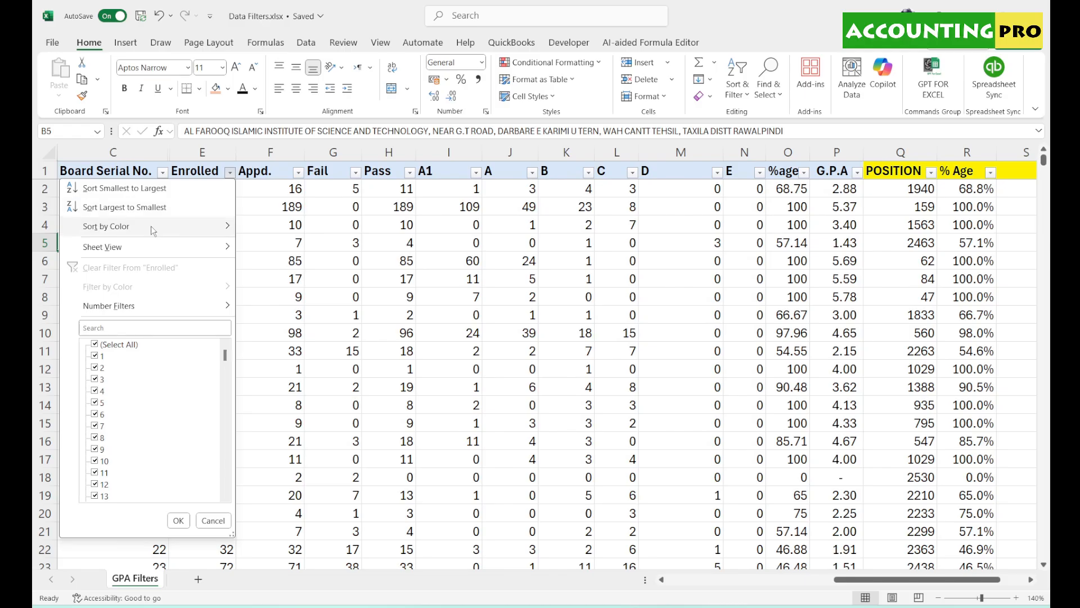
mouse_move(150, 226)
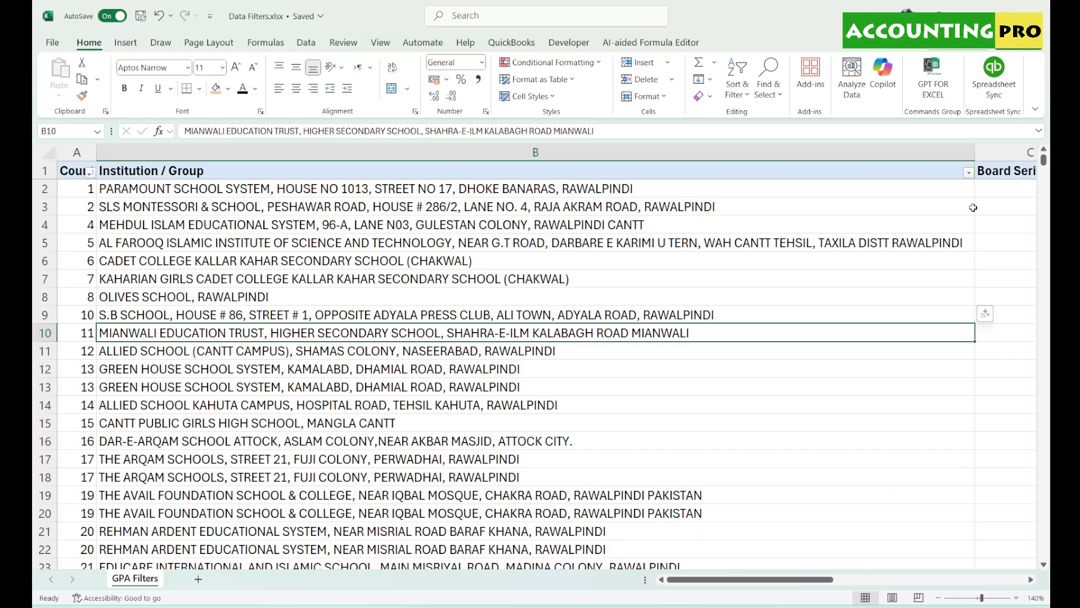
- Filter Institution / Group to Karachi (47 of 2562 records) and zoom the view to 110%
click(968, 173)
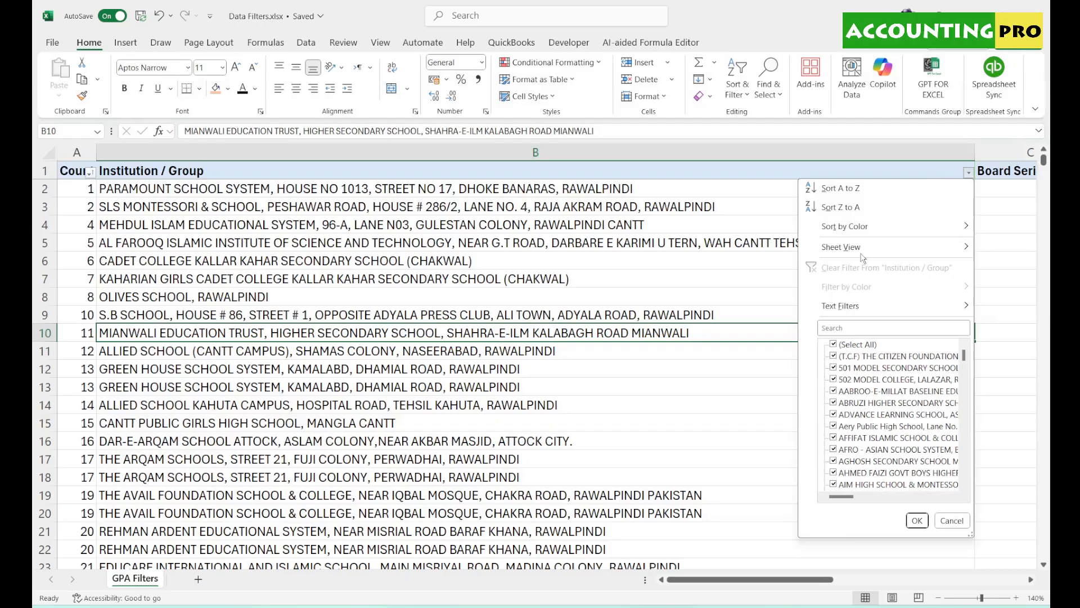
click(863, 327)
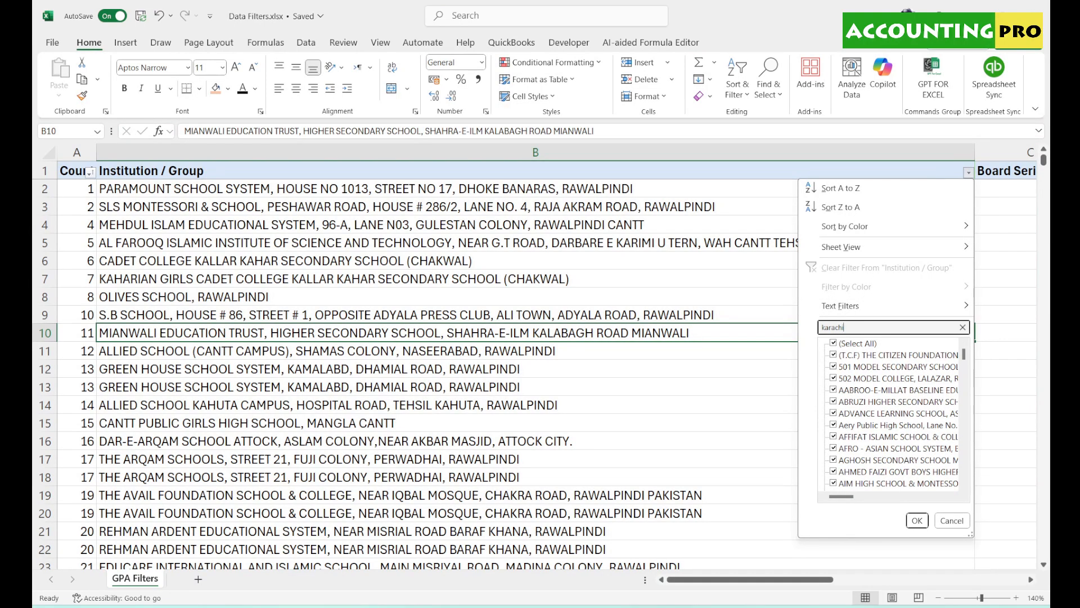
click(917, 520)
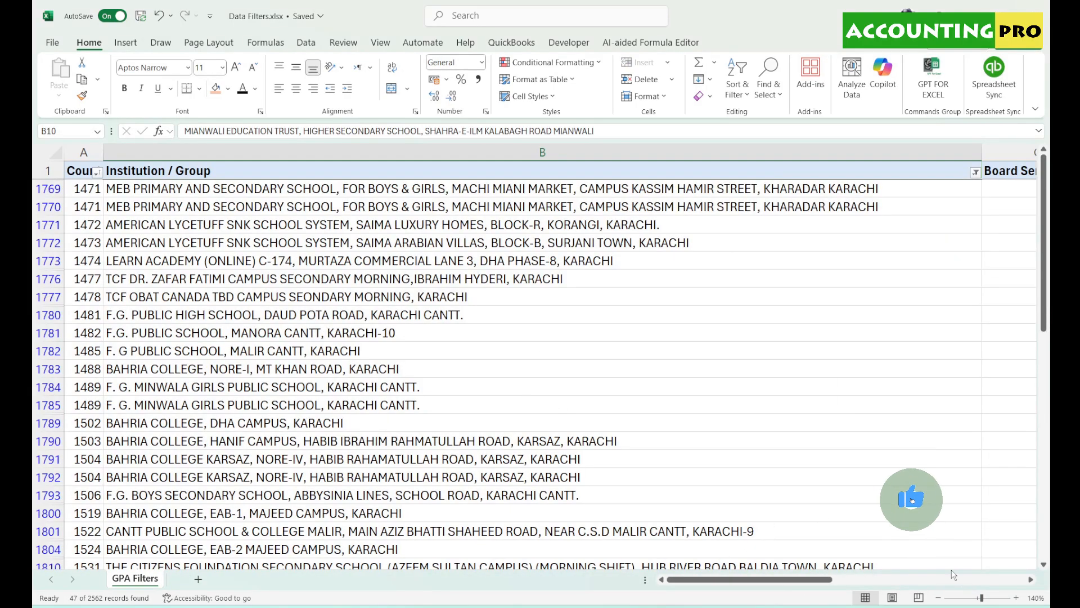
click(937, 598)
click(938, 598)
click(937, 597)
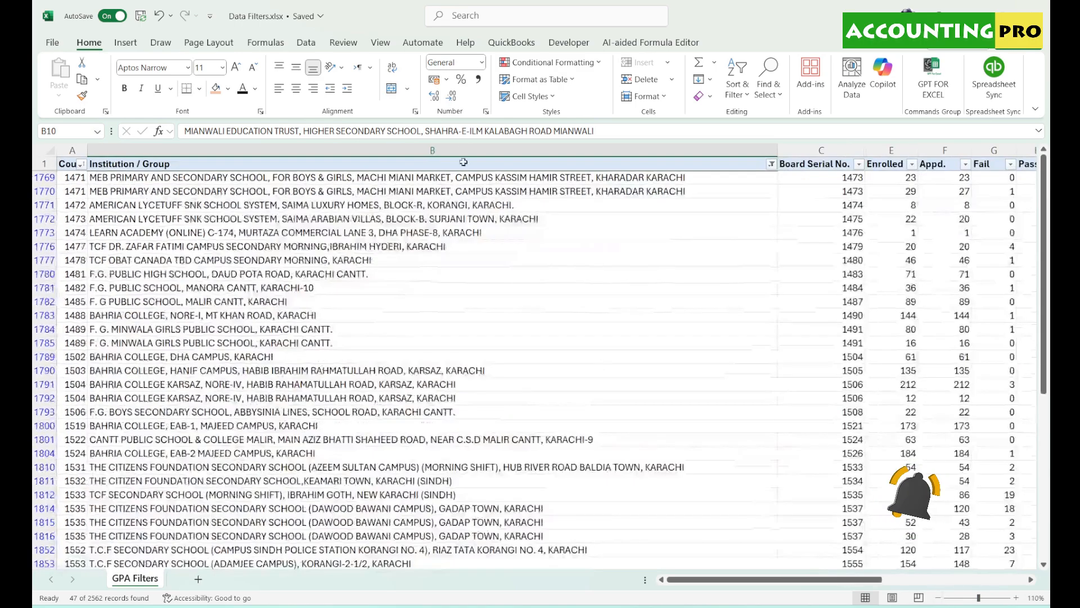
drag(788, 570, 841, 570)
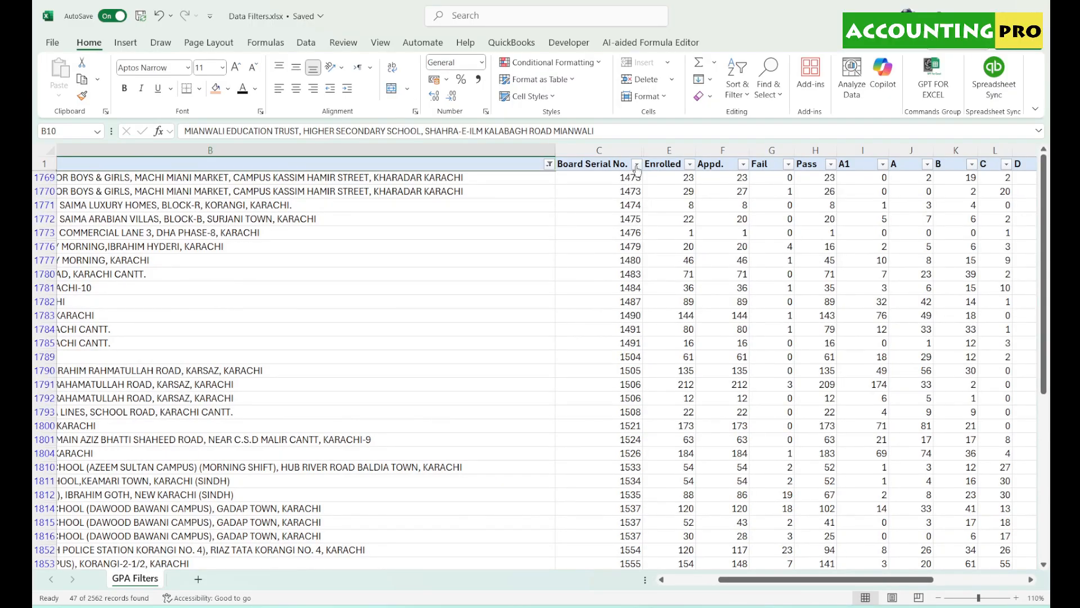
drag(860, 580, 891, 586)
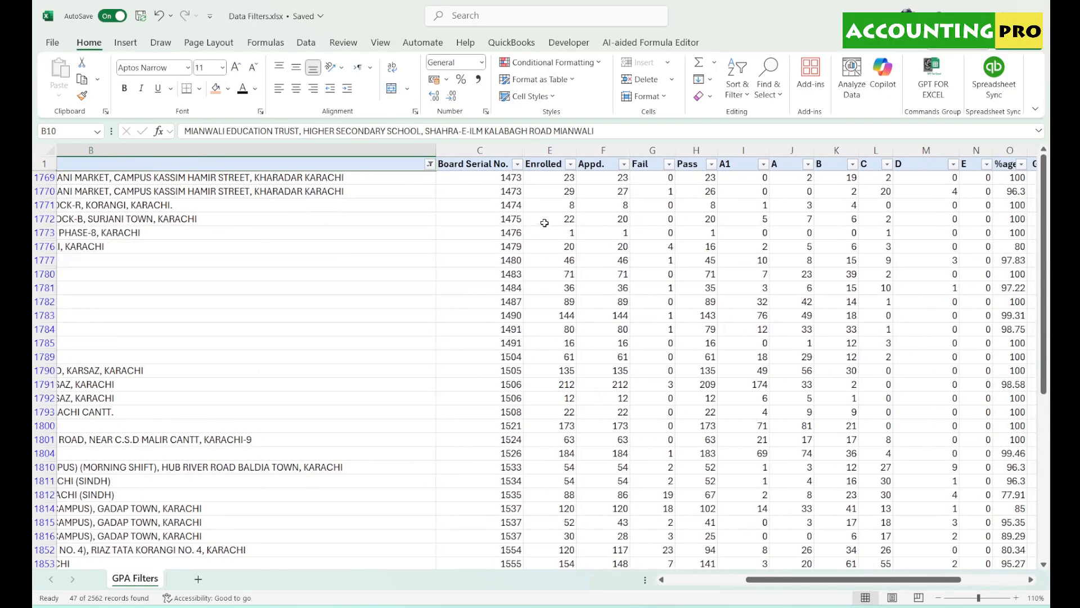
- Sort the filtered Karachi rows by Enrolled, largest first
click(571, 164)
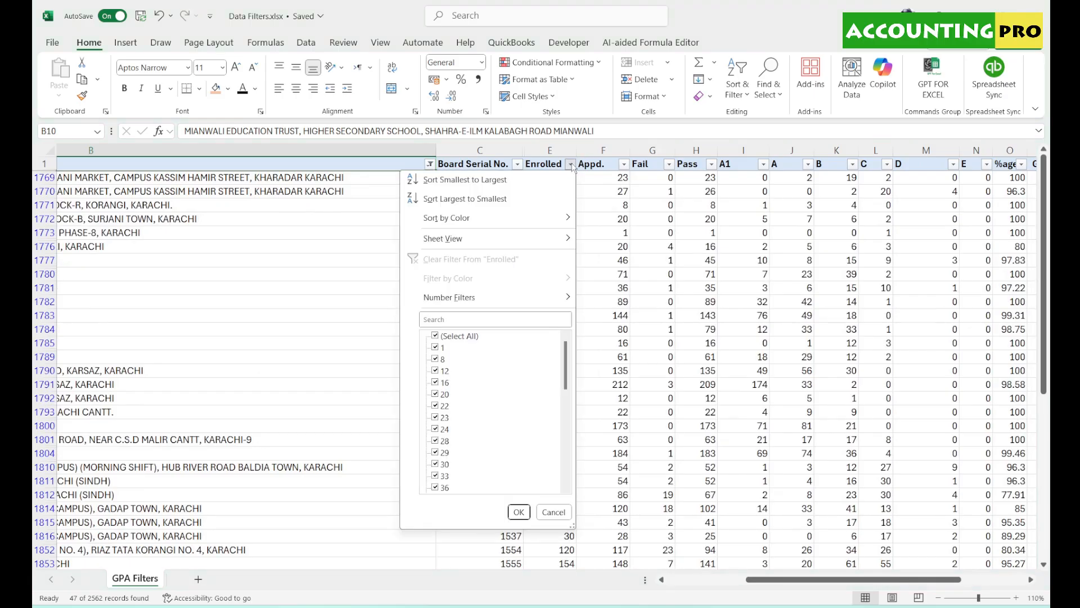
click(475, 199)
drag(833, 579, 754, 581)
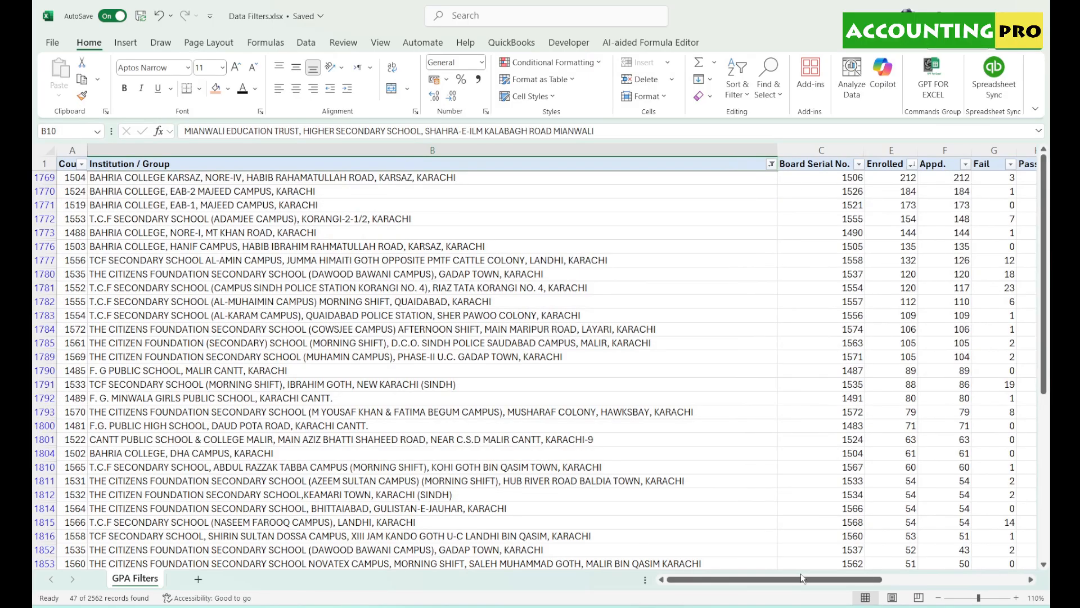
scroll(754, 170, right, 3)
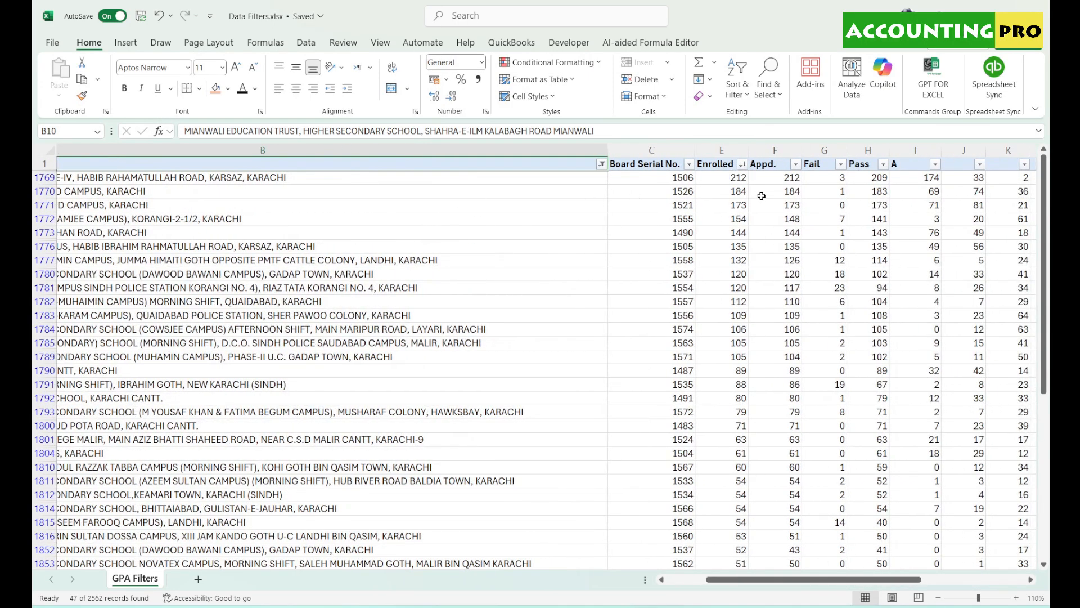
- Check the top row's values, then sort the rows by %age from highest to lowest
click(286, 177)
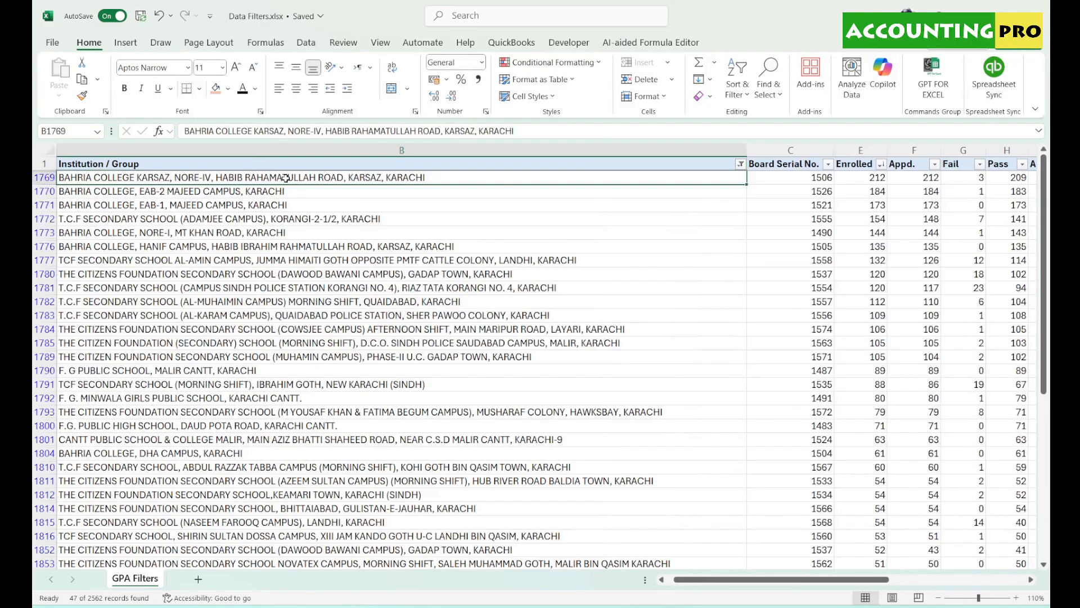
click(864, 178)
scroll(802, 585, right, 3)
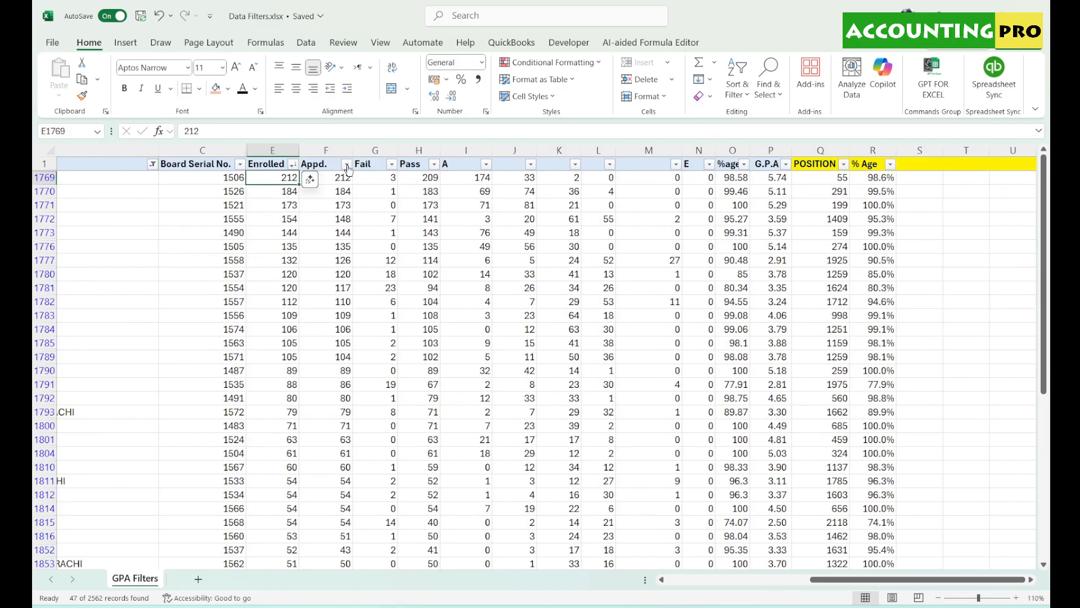
click(338, 179)
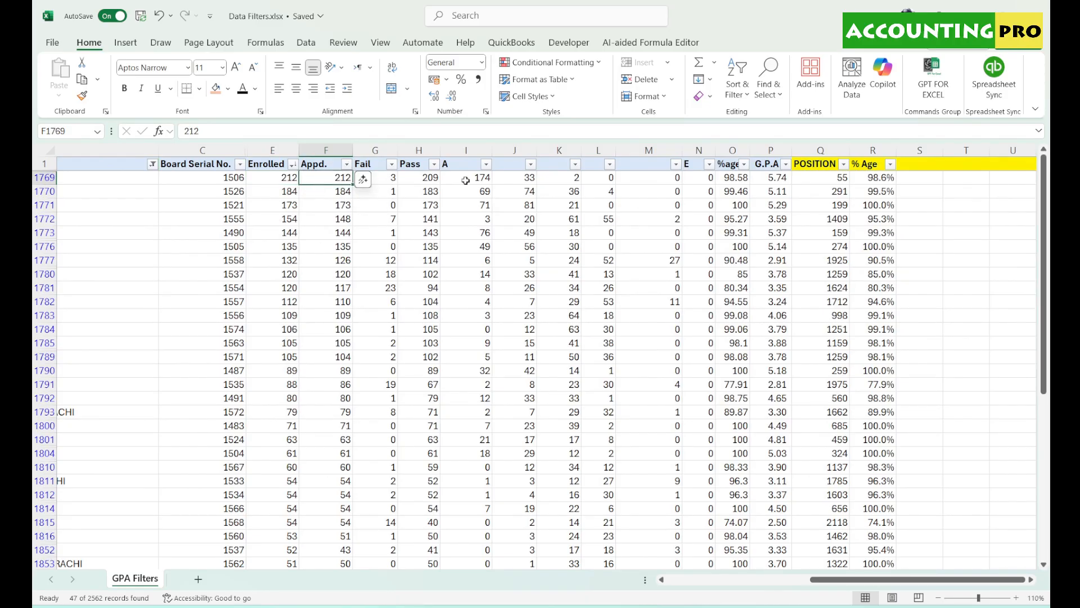
click(387, 177)
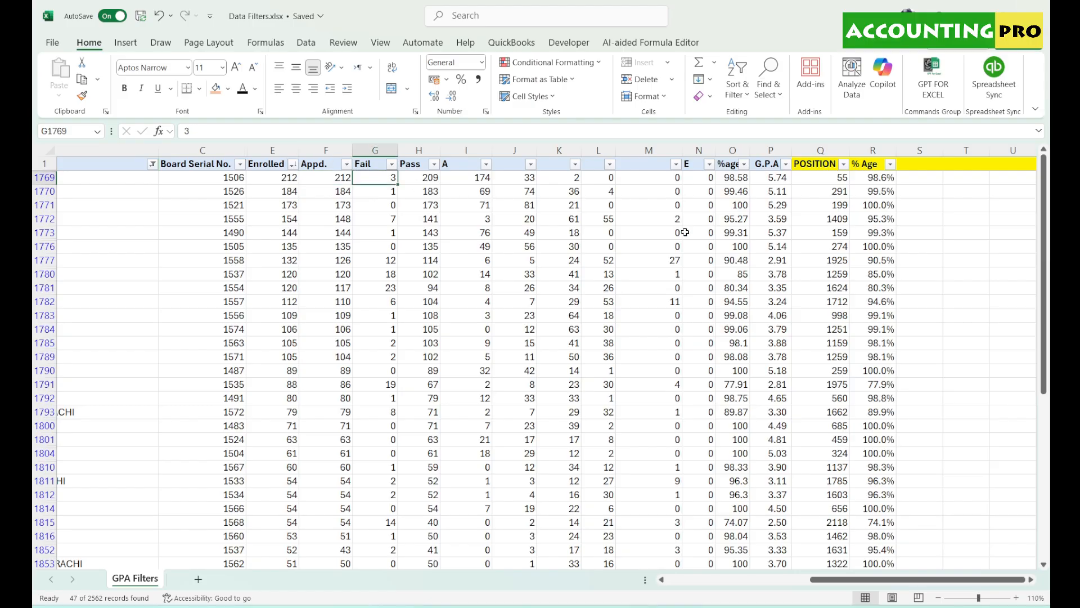
click(745, 164)
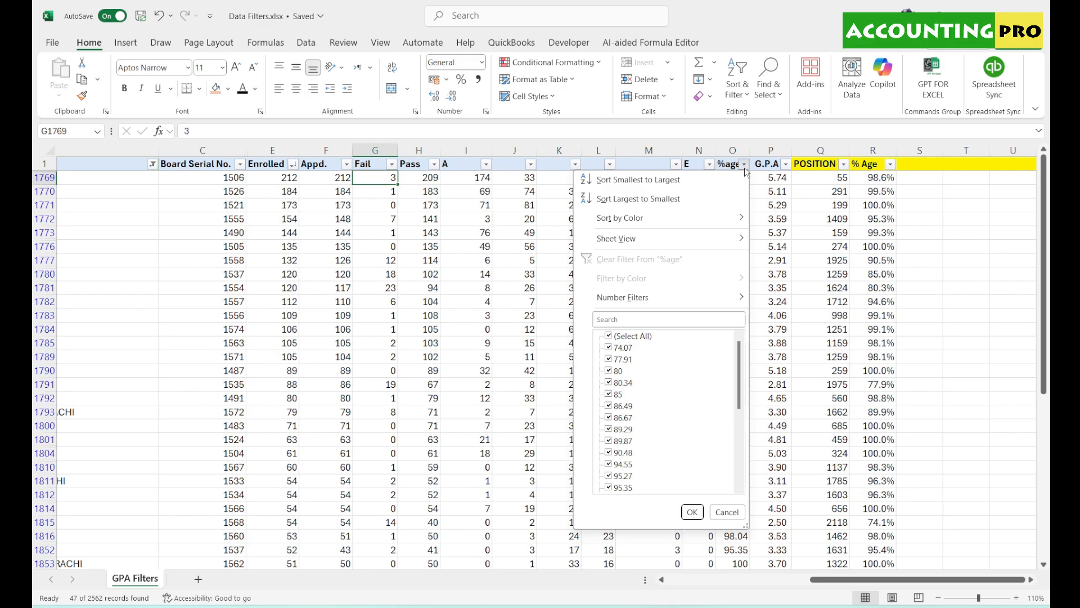
click(638, 199)
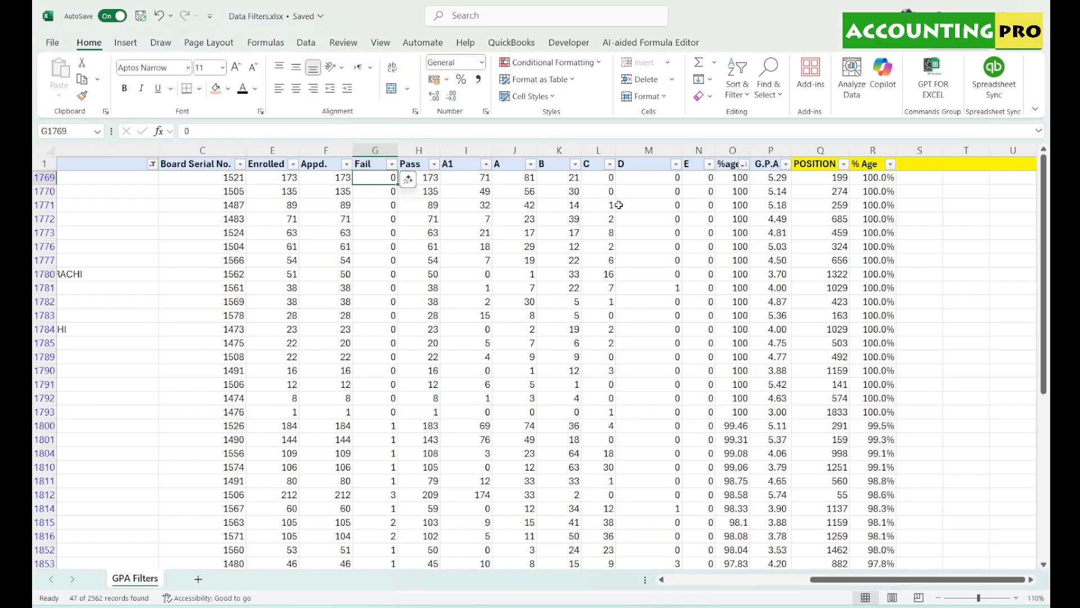
mouse_move(839, 579)
mouse_down()
mouse_move(709, 586)
mouse_move(833, 582)
mouse_up()
drag(734, 178, 726, 414)
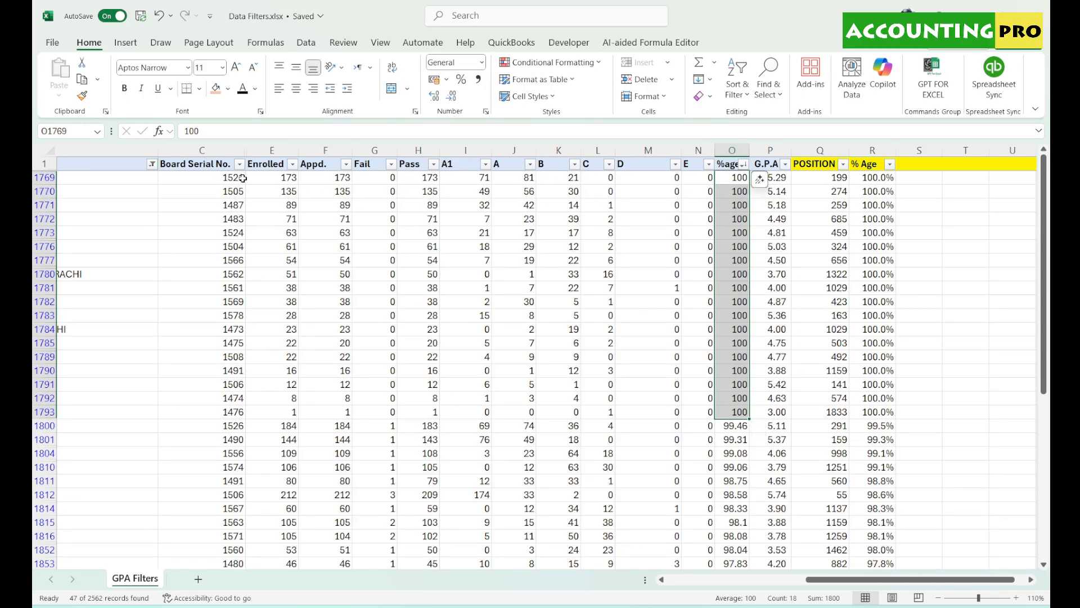
click(649, 151)
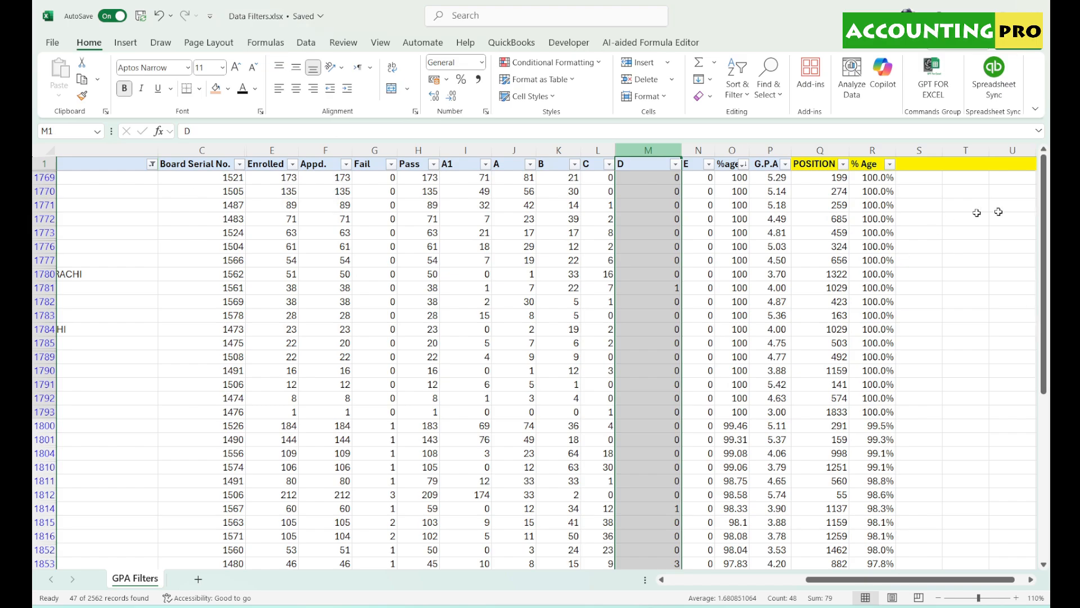
drag(913, 580, 773, 579)
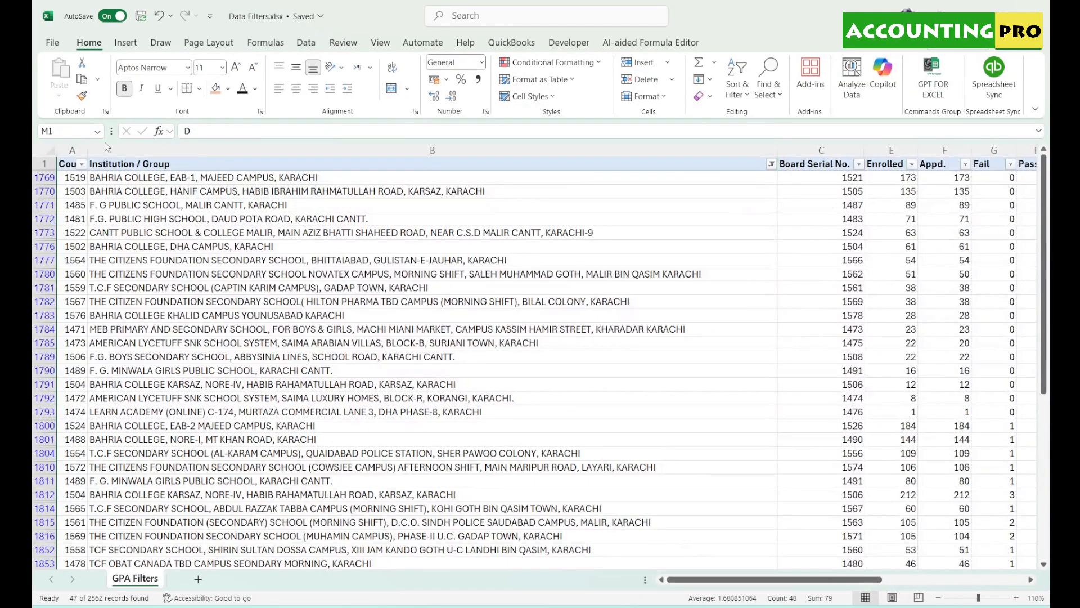
- Clear the table's existing filter so every school shows again
click(44, 163)
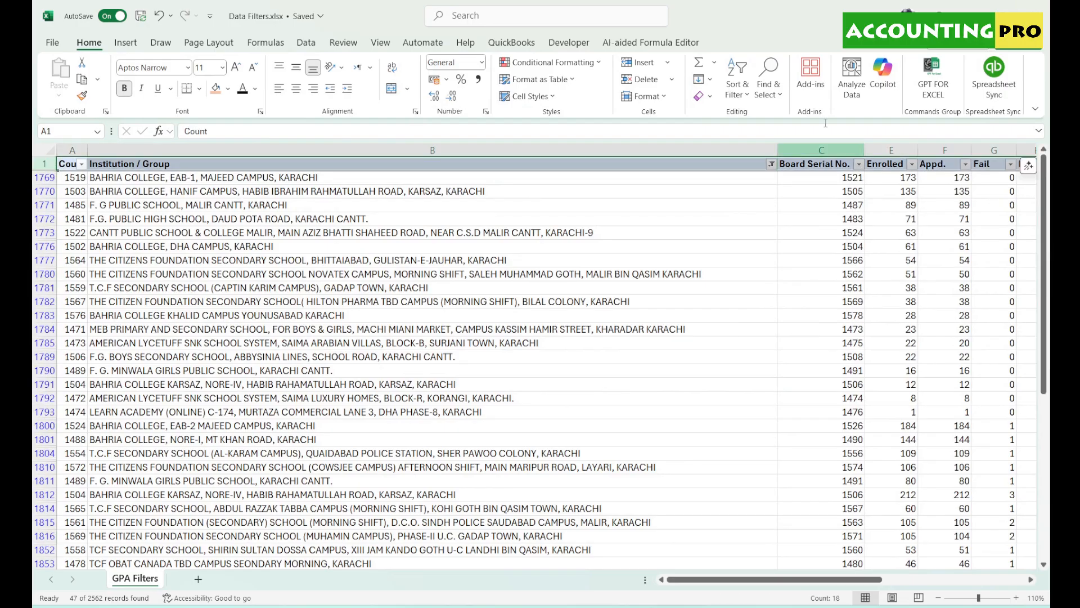
click(735, 96)
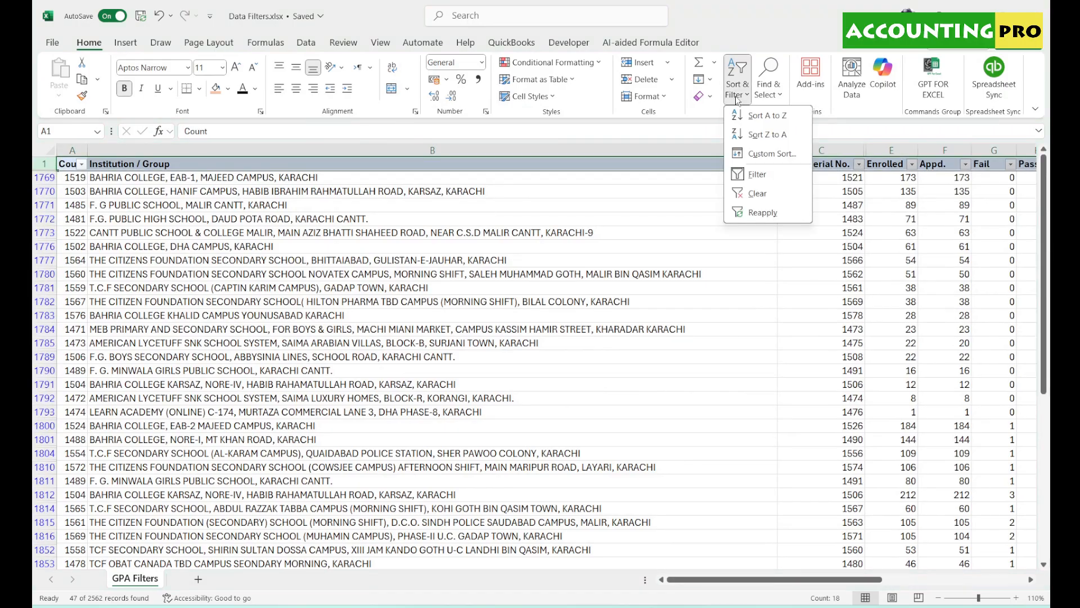
click(757, 194)
click(165, 205)
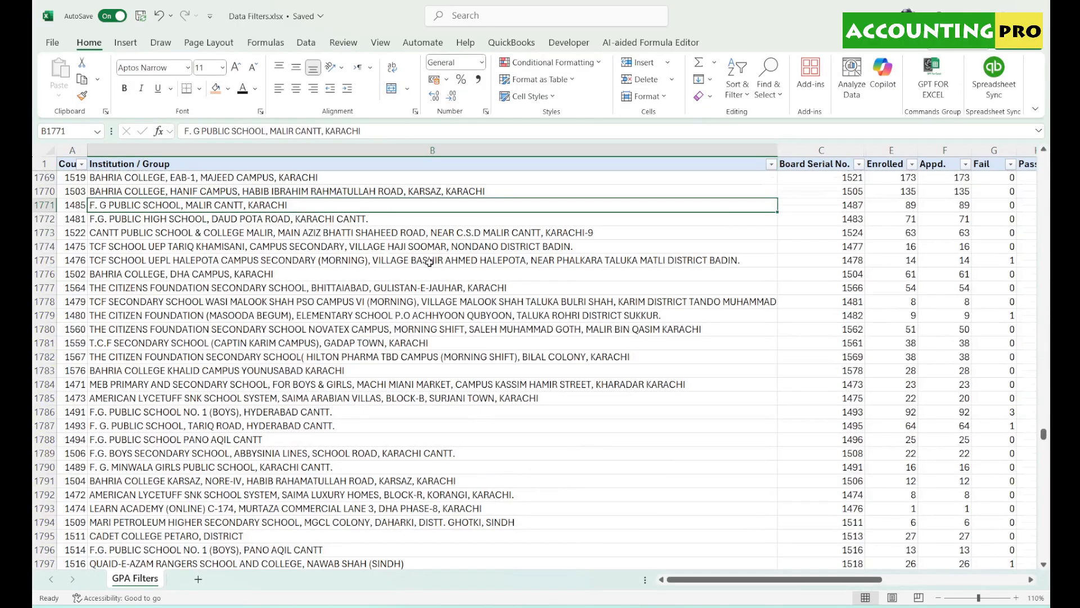
drag(1044, 434, 1050, 160)
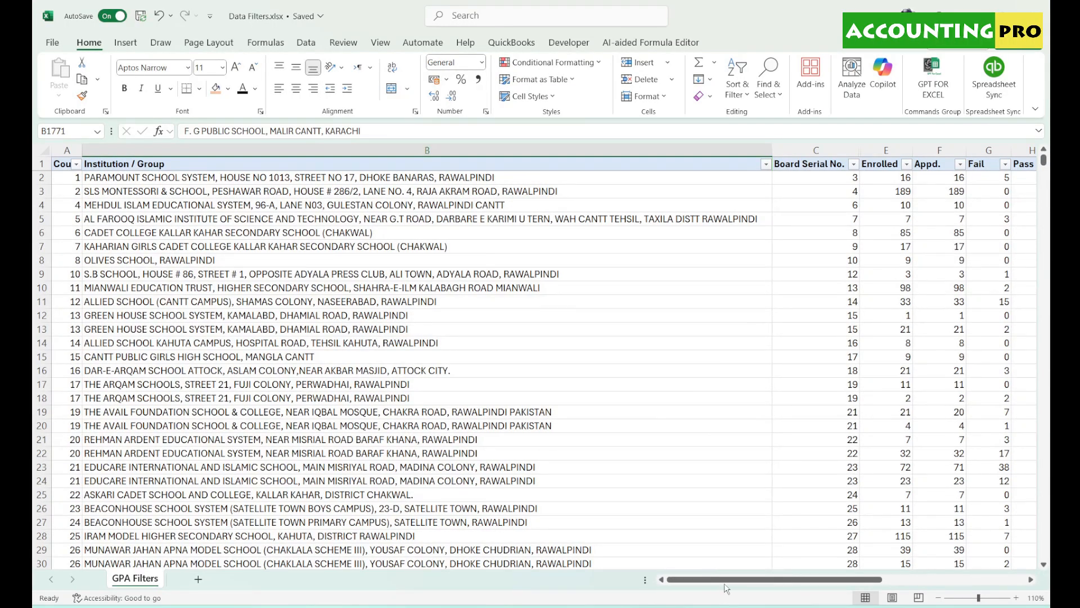
mouse_move(730, 580)
mouse_down()
mouse_move(755, 580)
mouse_move(730, 580)
mouse_up()
- Filter the Institution / Group column to names matching 'karachi'
click(766, 164)
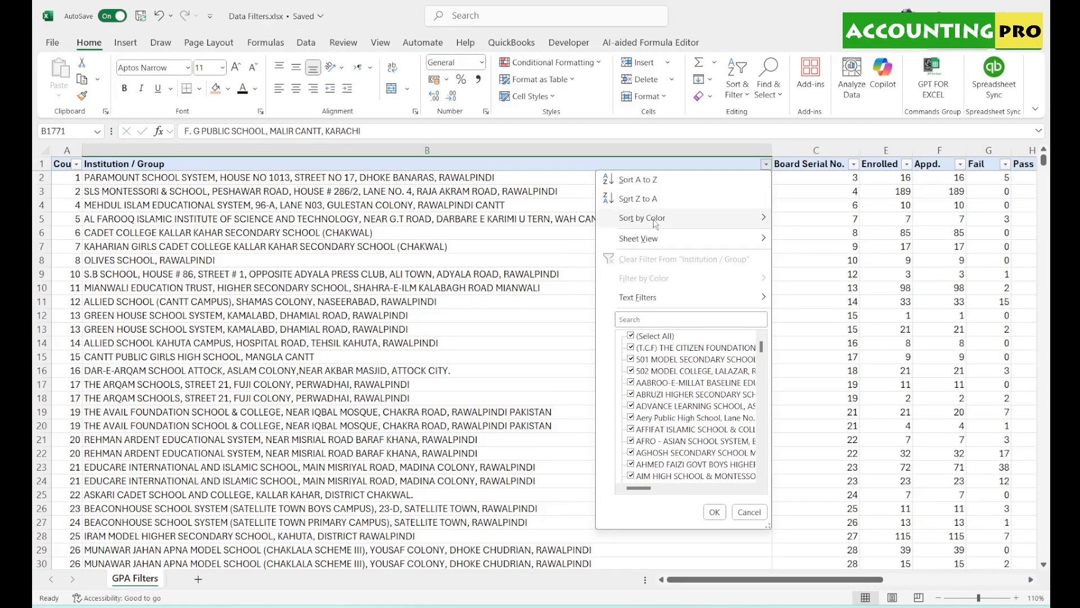
mouse_move(657, 220)
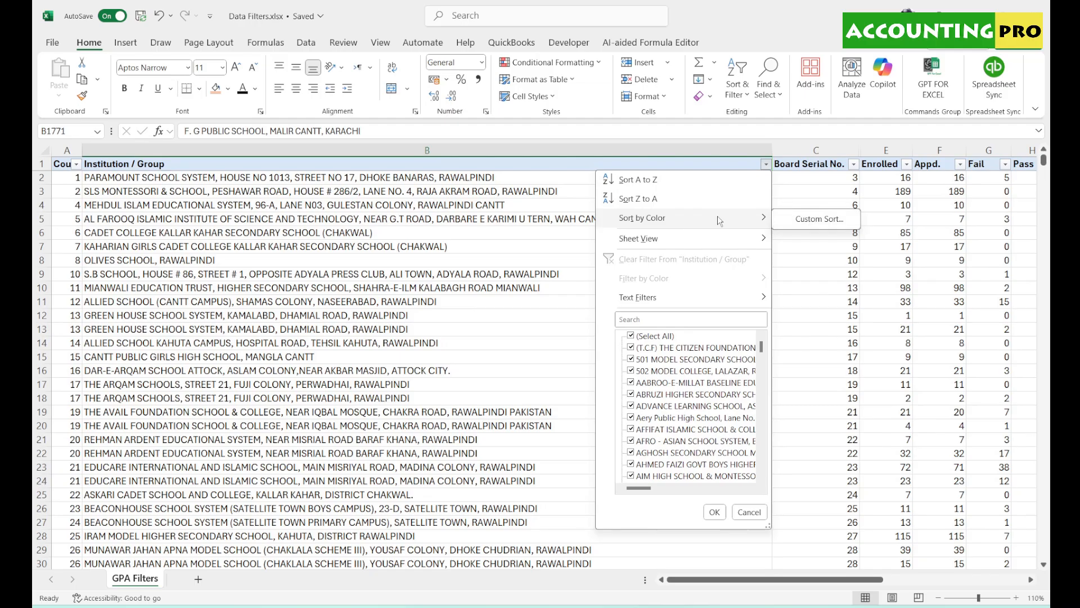
click(377, 292)
click(766, 164)
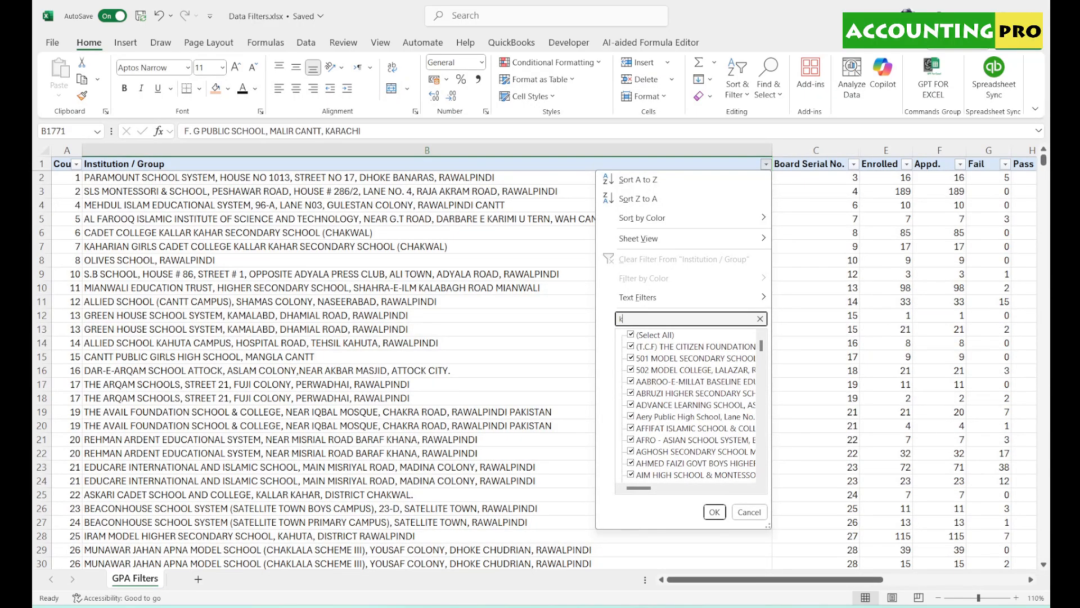
text(karachi)
key(Return)
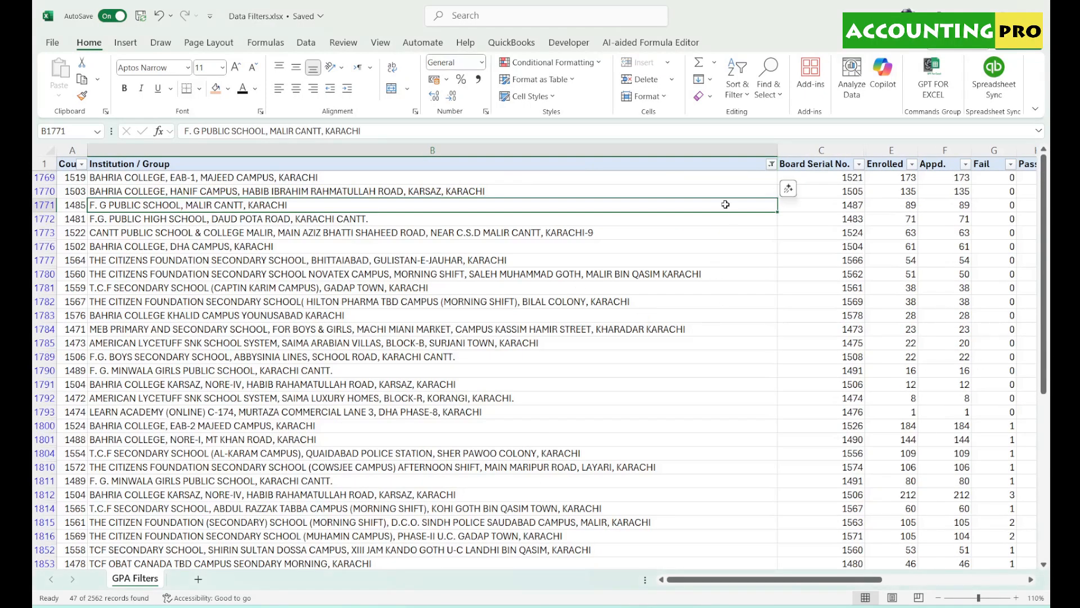
- Fill all the filtered Karachi institution names orange
click(667, 179)
key(ctrl+shift+Down)
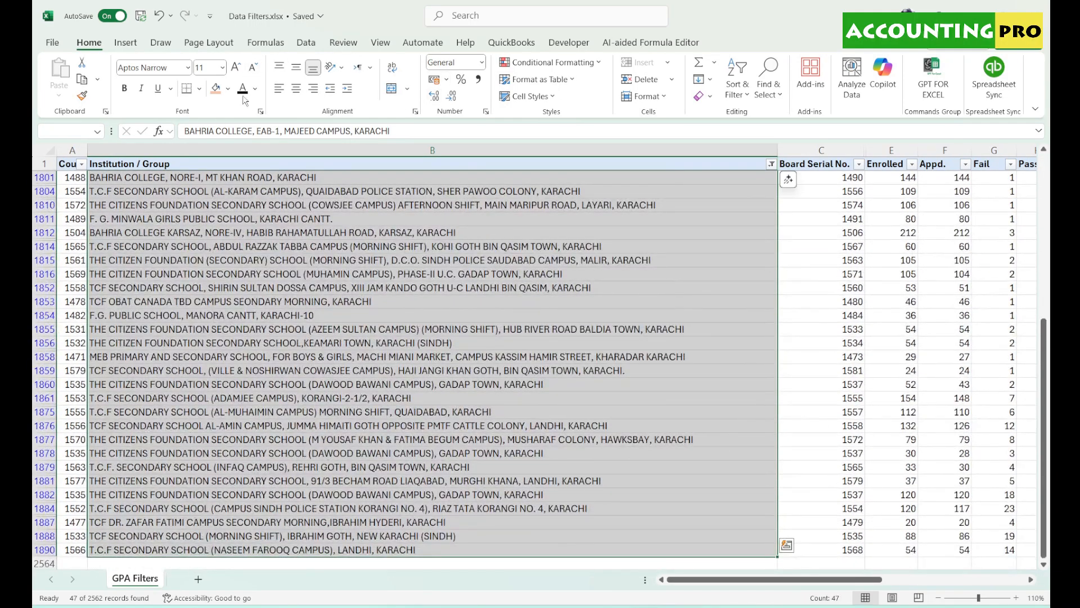
click(217, 88)
click(394, 342)
- Change the Institution / Group filter to 'islamabad', showing 734 of 2562 records
click(771, 164)
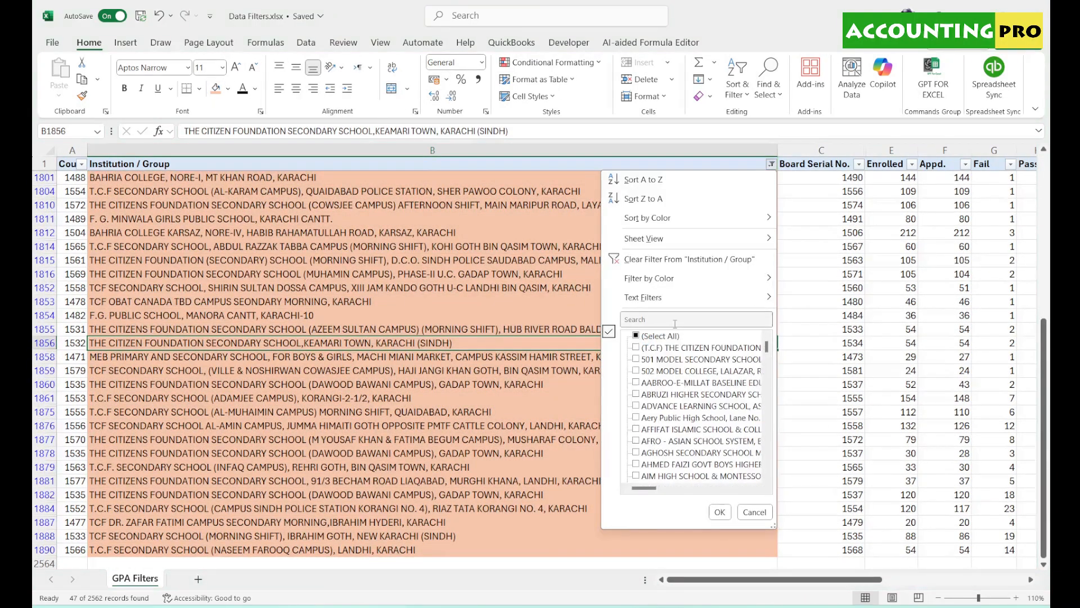
click(674, 324)
text(islamabad)
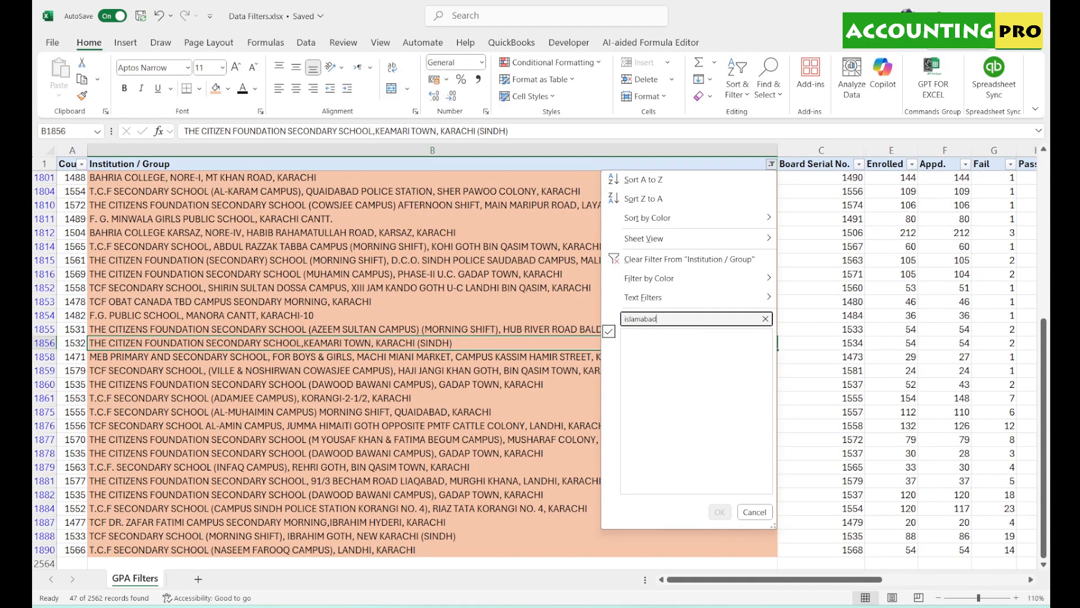
key(Return)
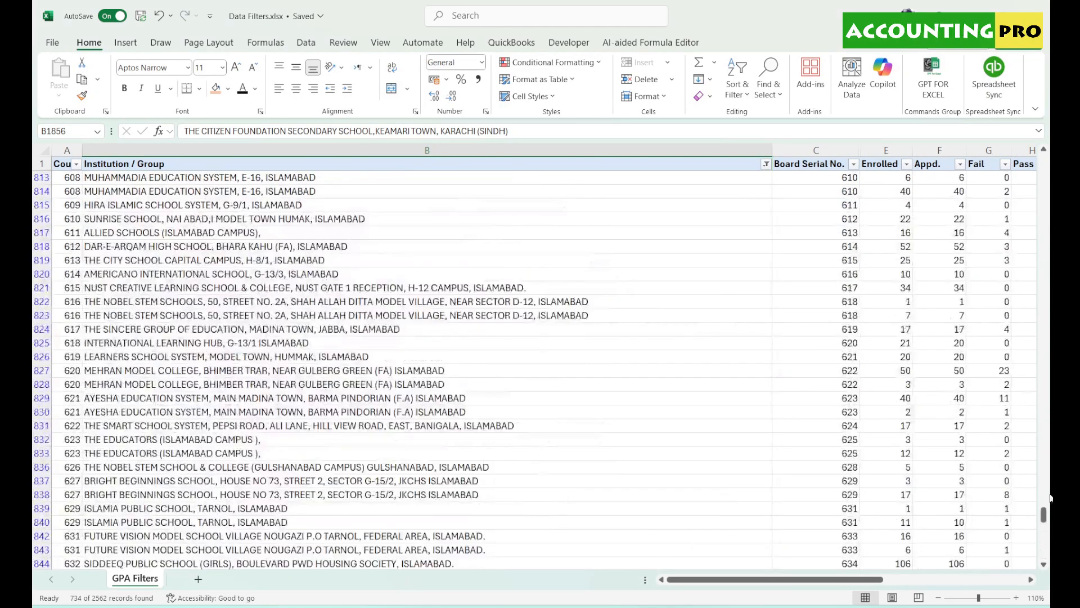
drag(1044, 524, 1044, 163)
- Fill all the filtered Islamabad institution names light green
click(678, 176)
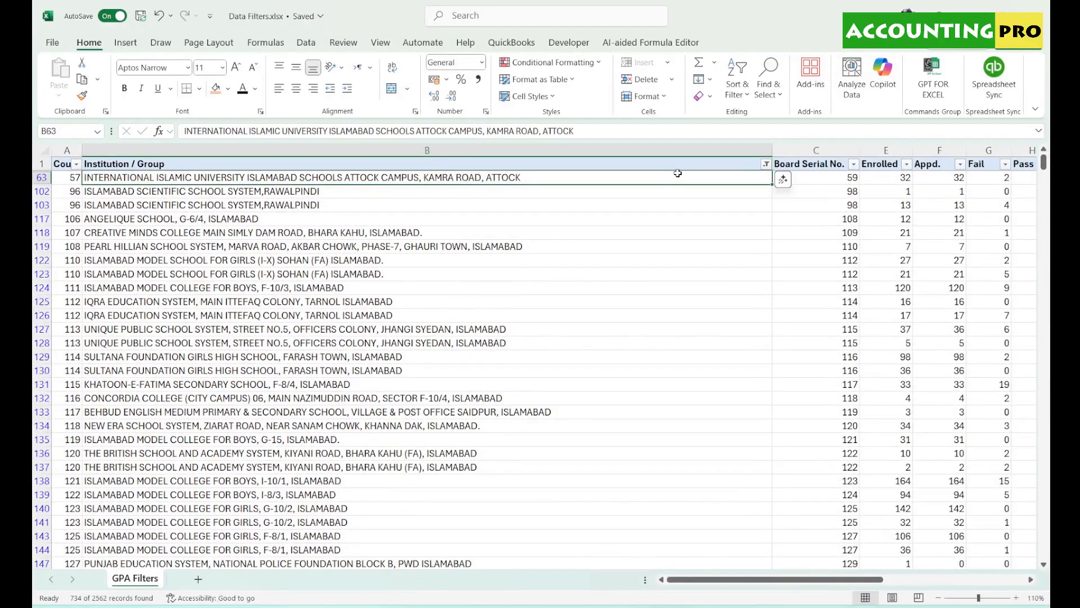
key(ctrl+shift+Down)
click(228, 88)
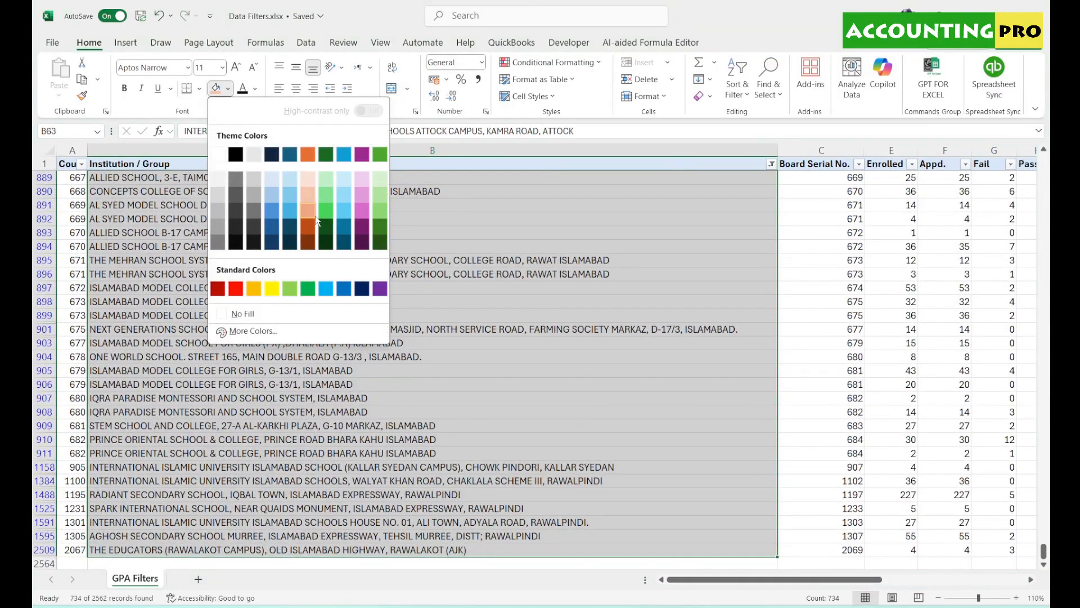
click(323, 213)
click(731, 311)
- Filter Institution / Group to 'rawalpindi' and fill those institution names pink
click(772, 164)
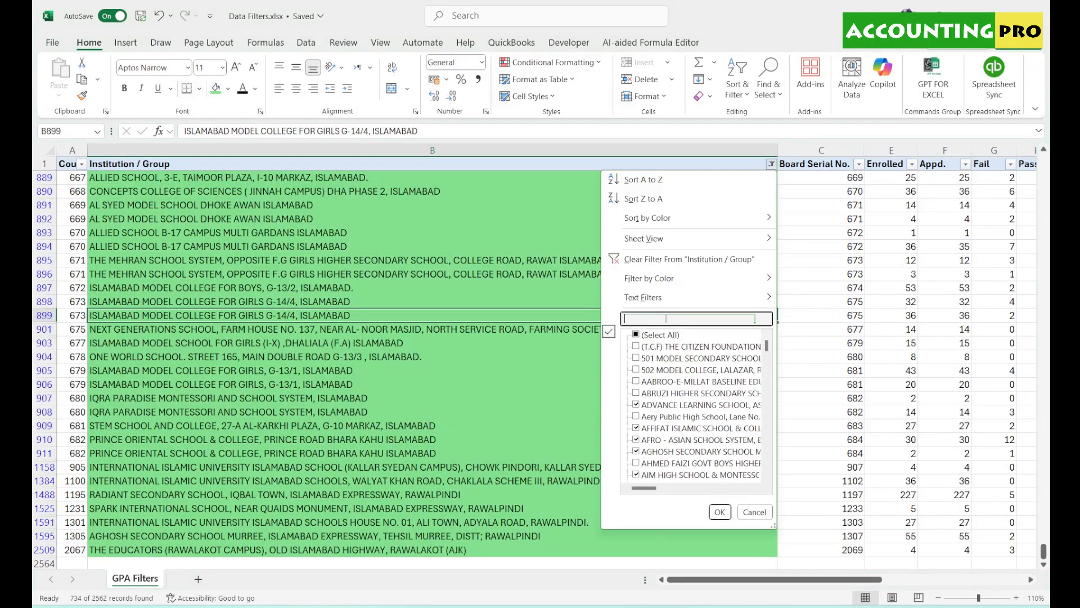
text(rawalpindi)
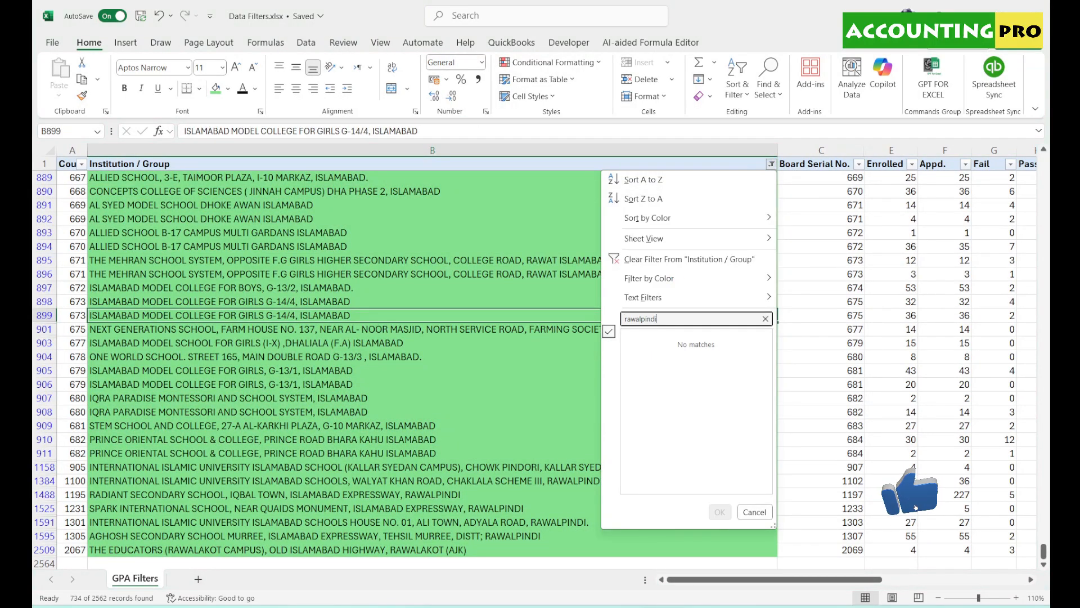
key(Return)
click(569, 162)
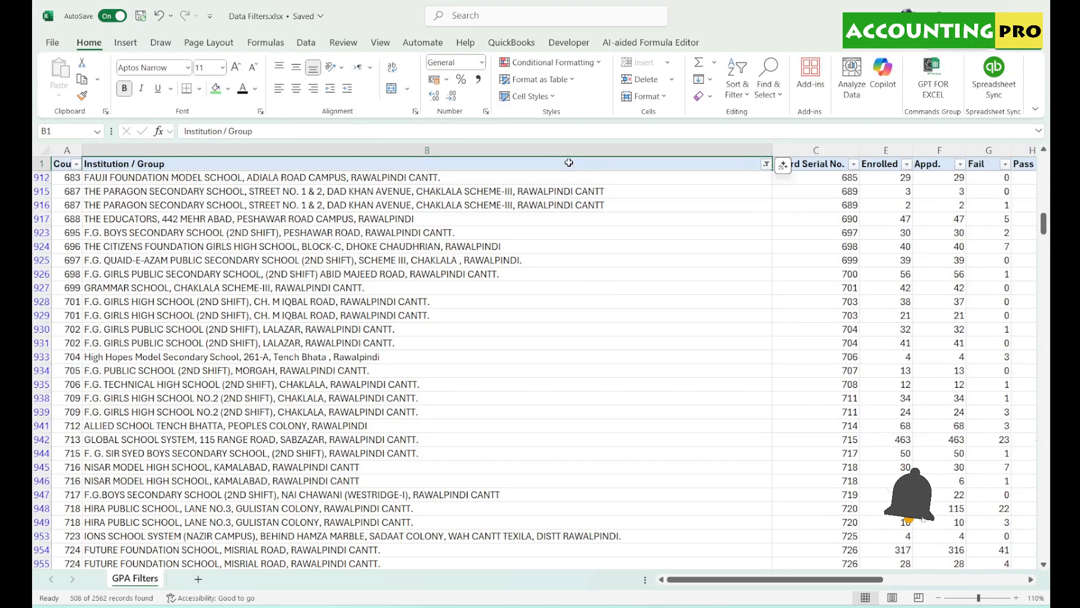
key(Down)
key(ctrl+shift+Down)
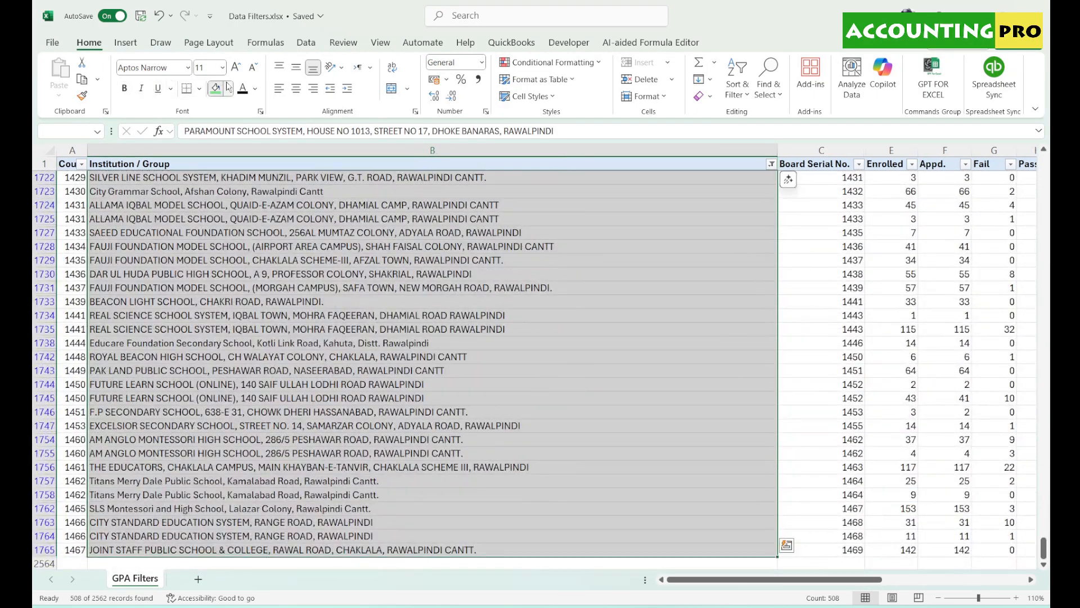
click(228, 88)
click(348, 200)
click(768, 437)
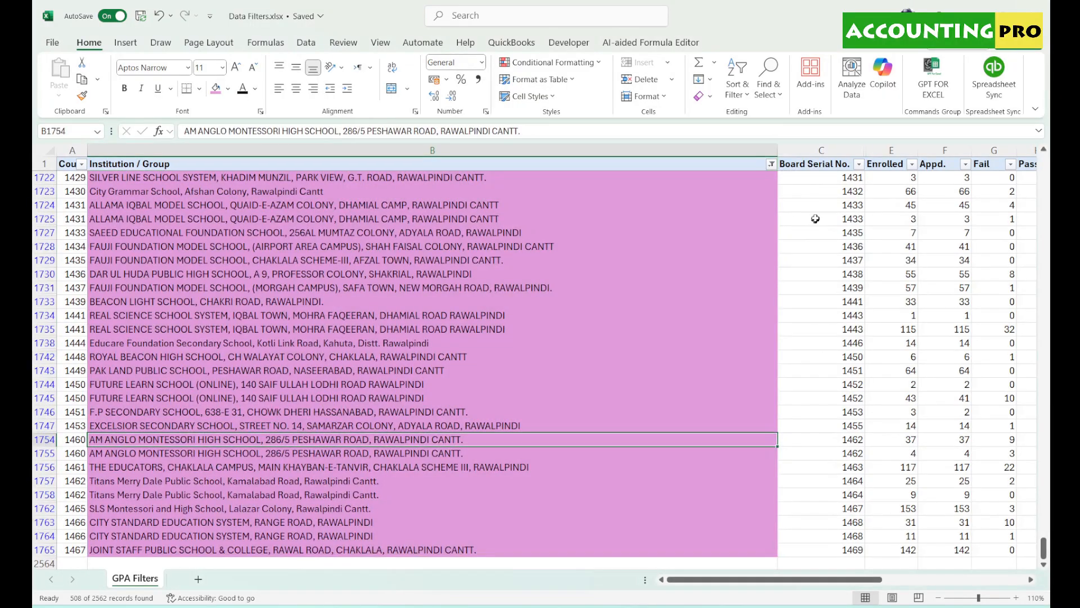
- Clear the Institution / Group filter so all rows show again
click(772, 165)
click(647, 256)
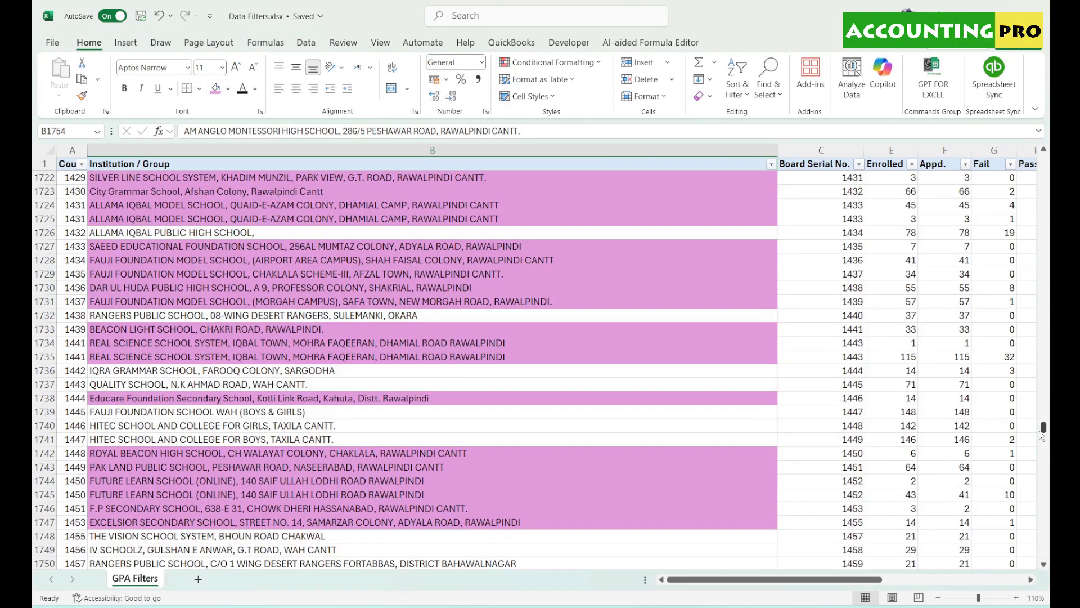
drag(1044, 429, 1044, 161)
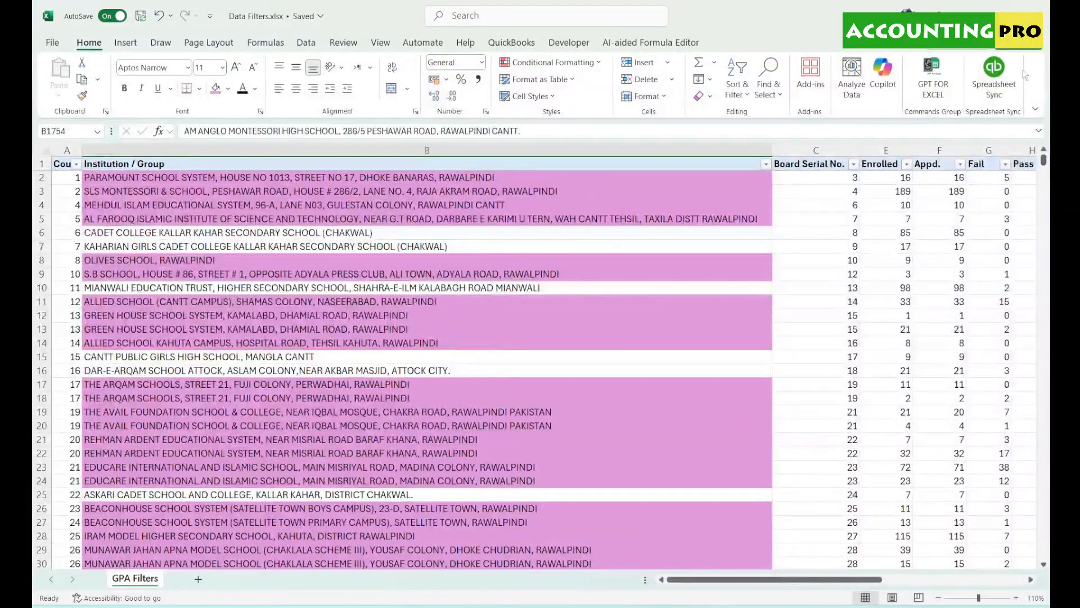
click(766, 166)
- Sort by cell colour with the green Islamabad names on top
mouse_move(724, 224)
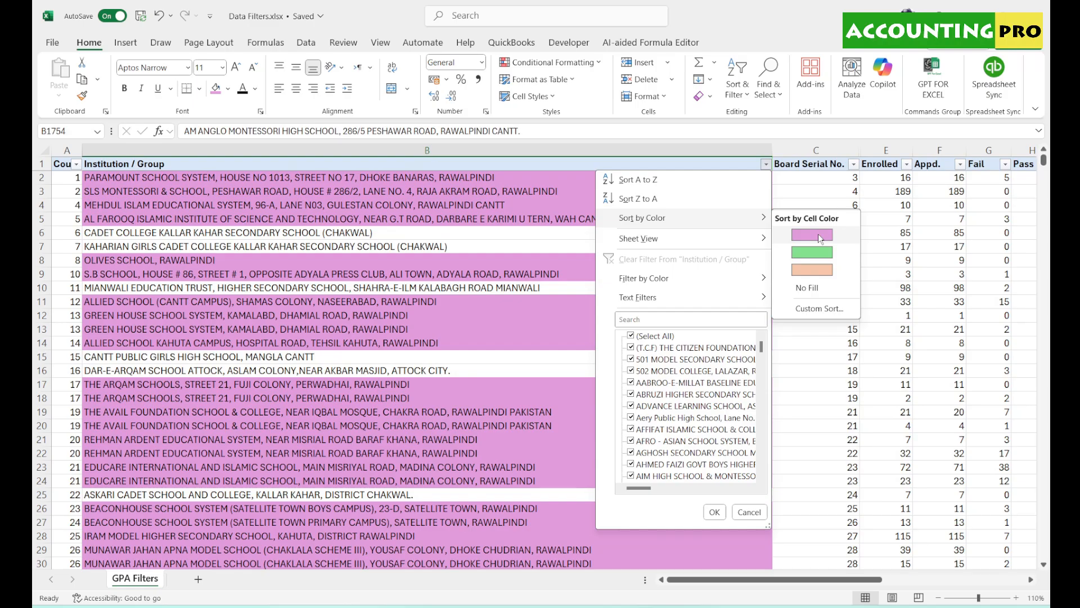
click(818, 256)
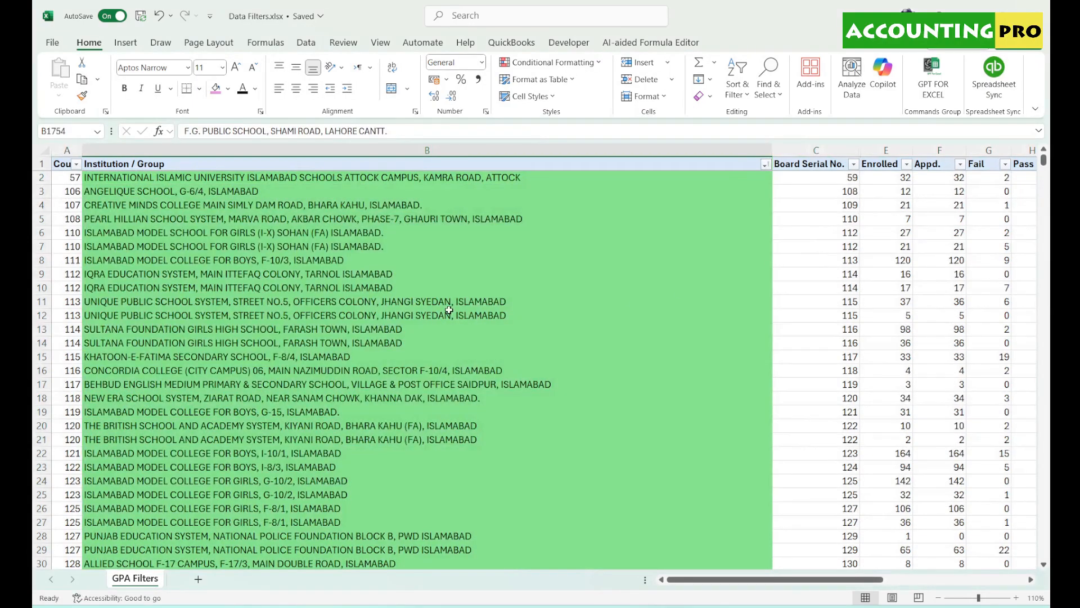
scroll(449, 310, down, 20)
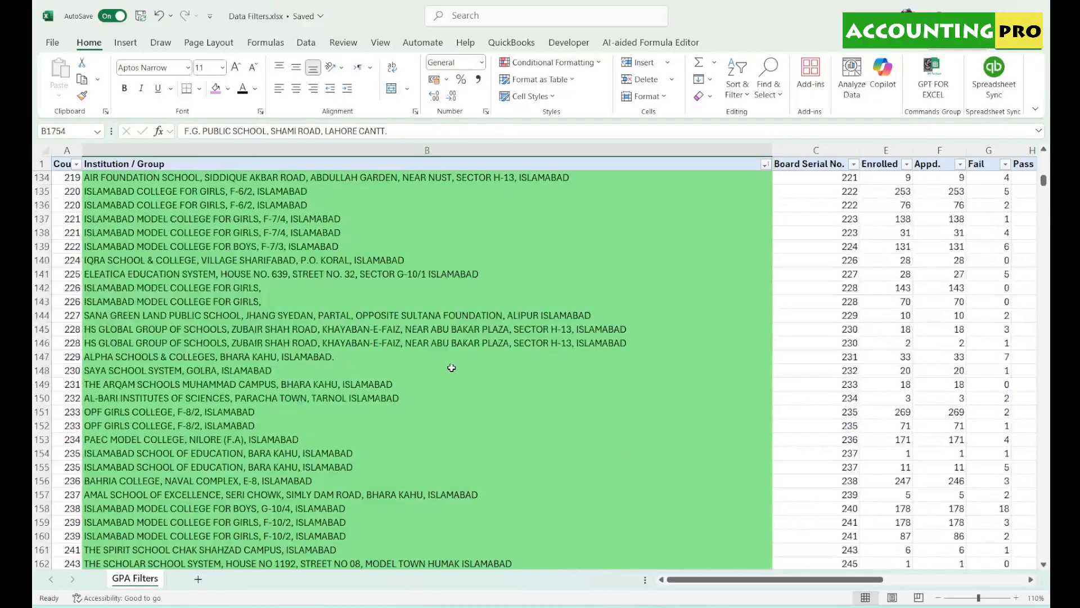
scroll(451, 367, down, 20)
drag(1044, 189, 1046, 150)
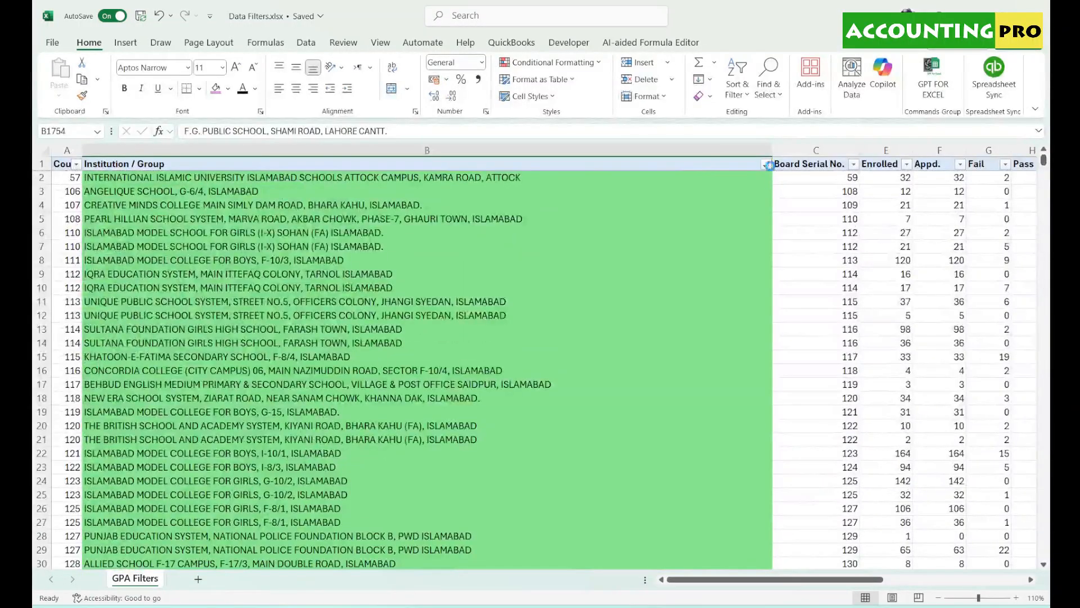
- Re-sort by cell colour with the pink Rawalpindi names on top
click(767, 165)
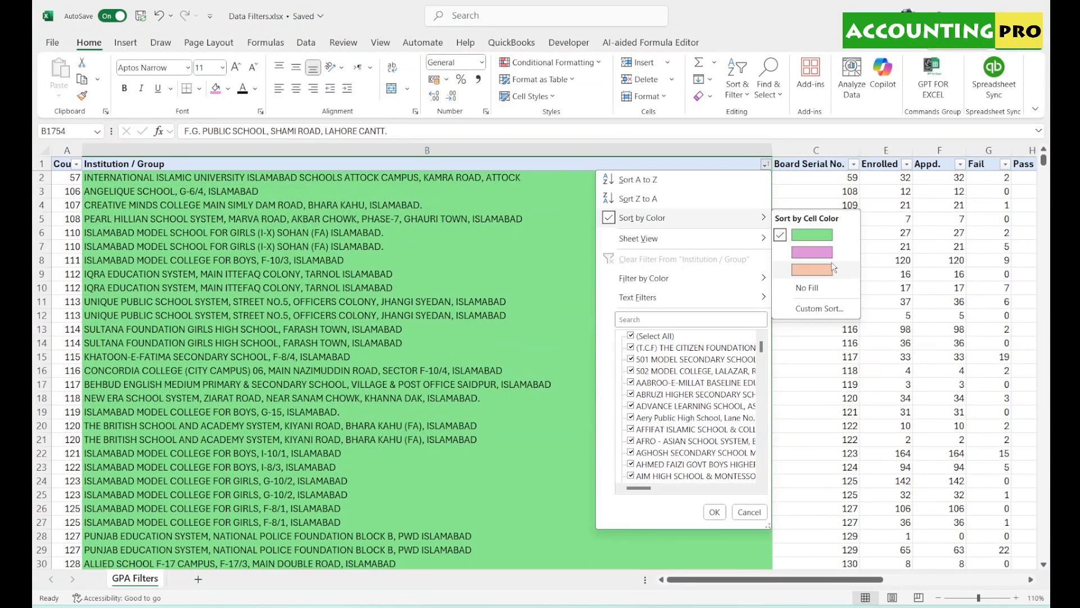
click(830, 255)
drag(1044, 162, 1050, 113)
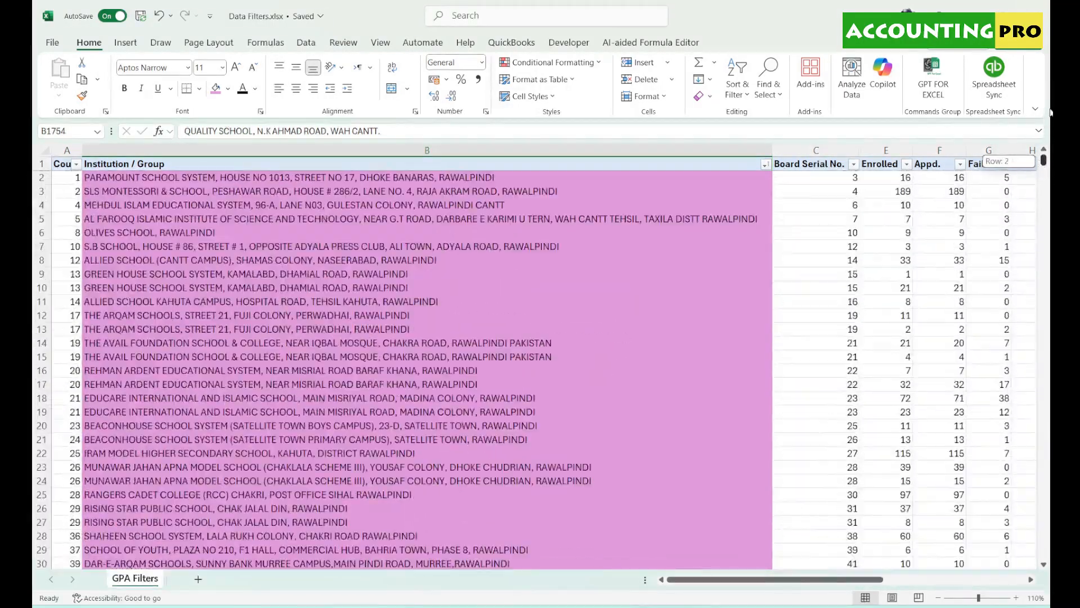
- Re-sort by cell colour with the orange Karachi names on top
click(764, 163)
mouse_move(641, 217)
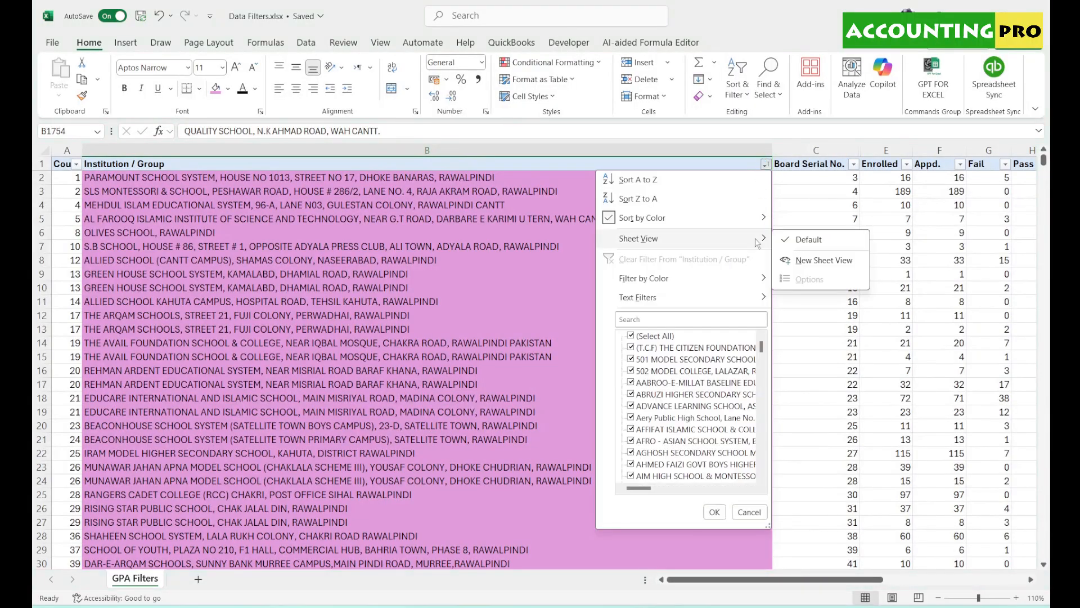
click(812, 269)
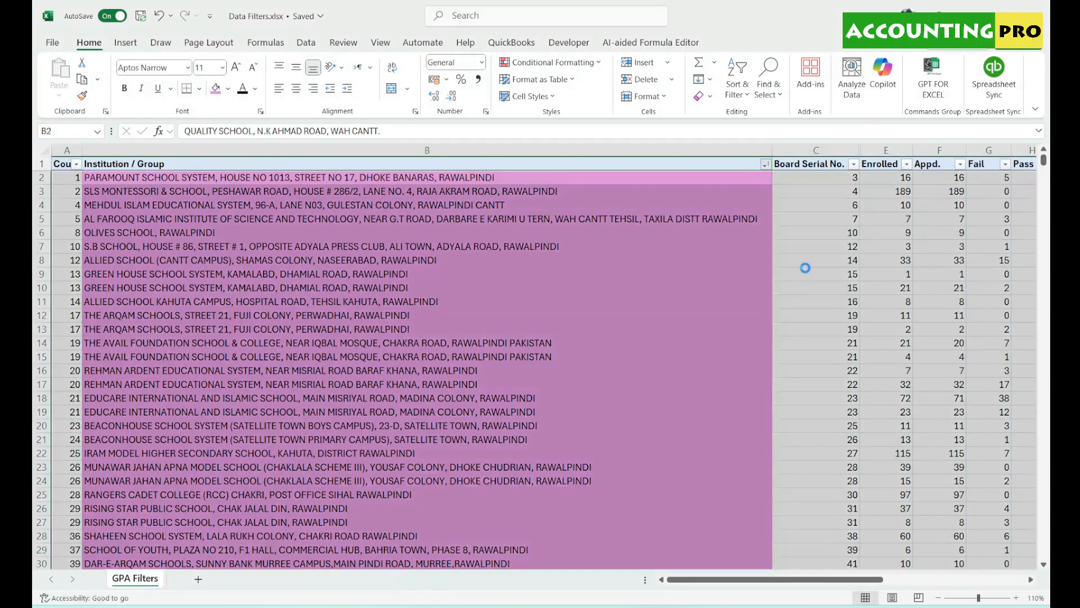
- Sort by cell colour so institution names with No Fill come first
click(767, 164)
click(766, 164)
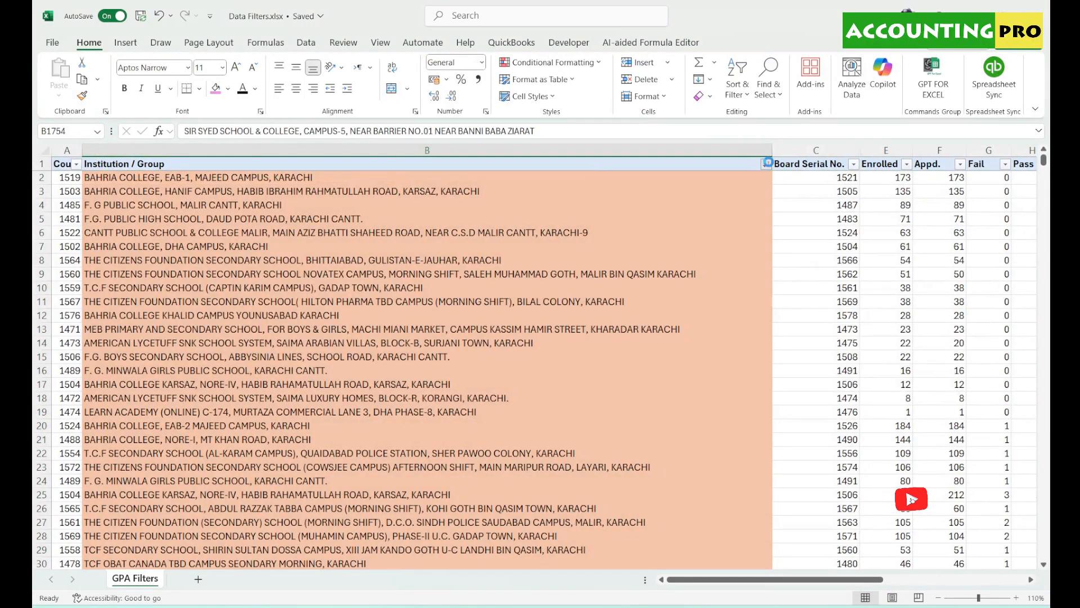
click(766, 164)
mouse_move(747, 220)
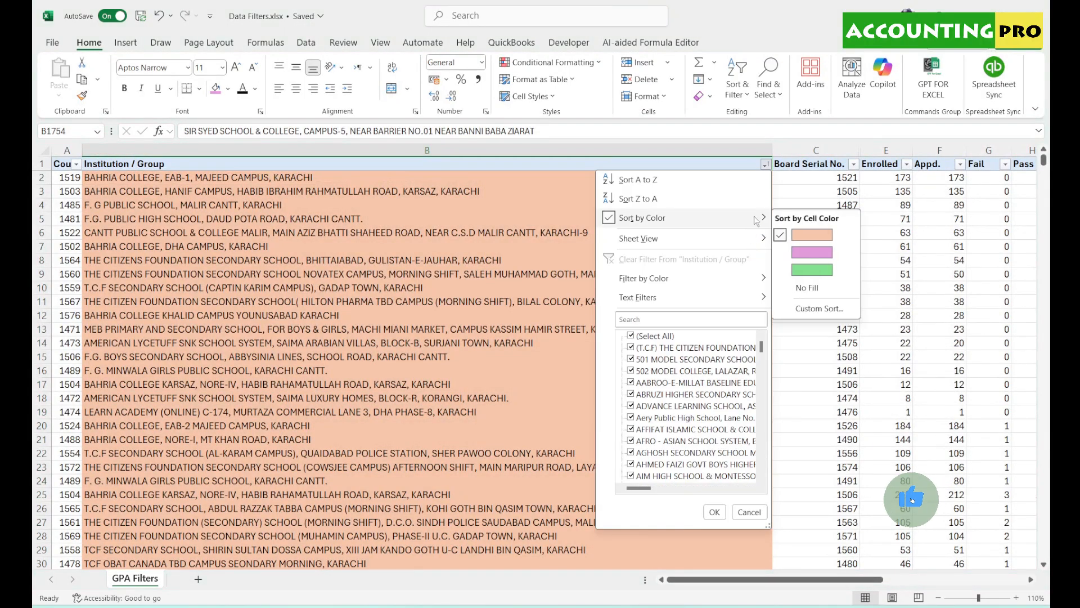
click(795, 285)
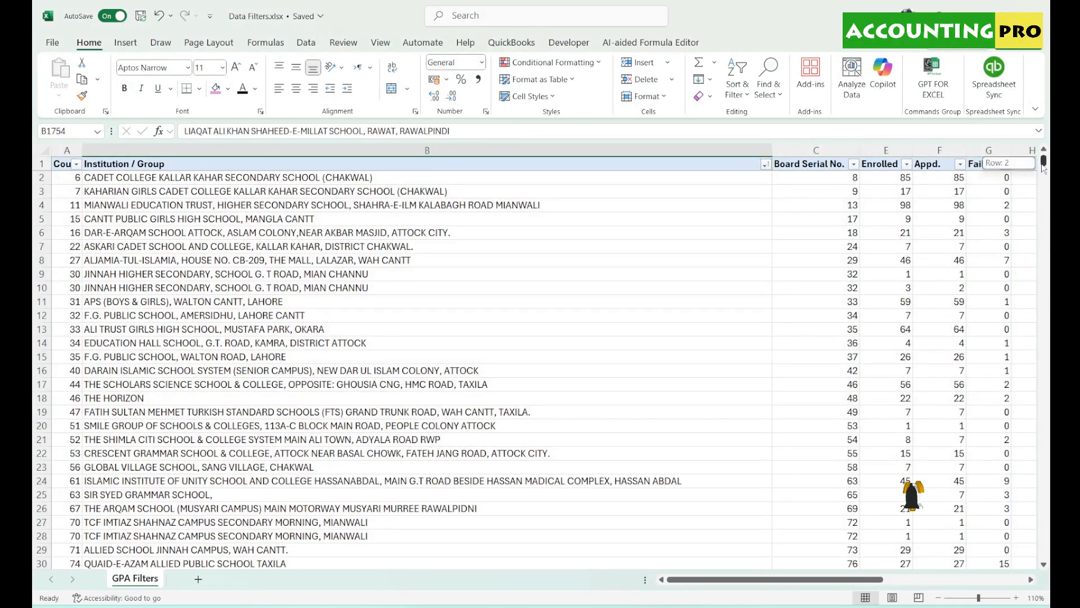
drag(1044, 161, 1050, 112)
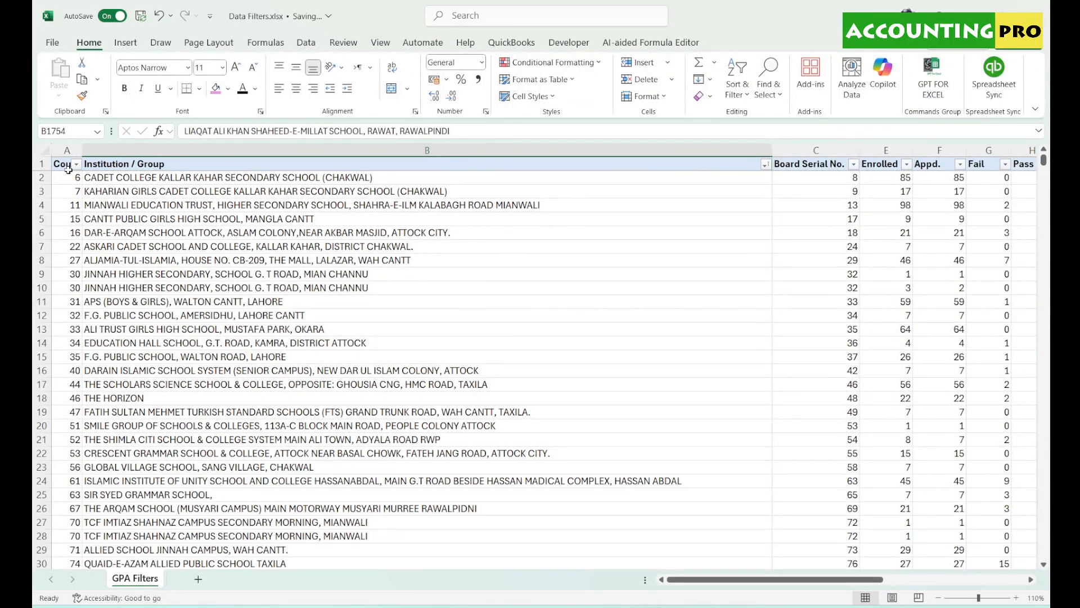
- Clear the table's applied sorting and filtering
click(41, 164)
click(746, 98)
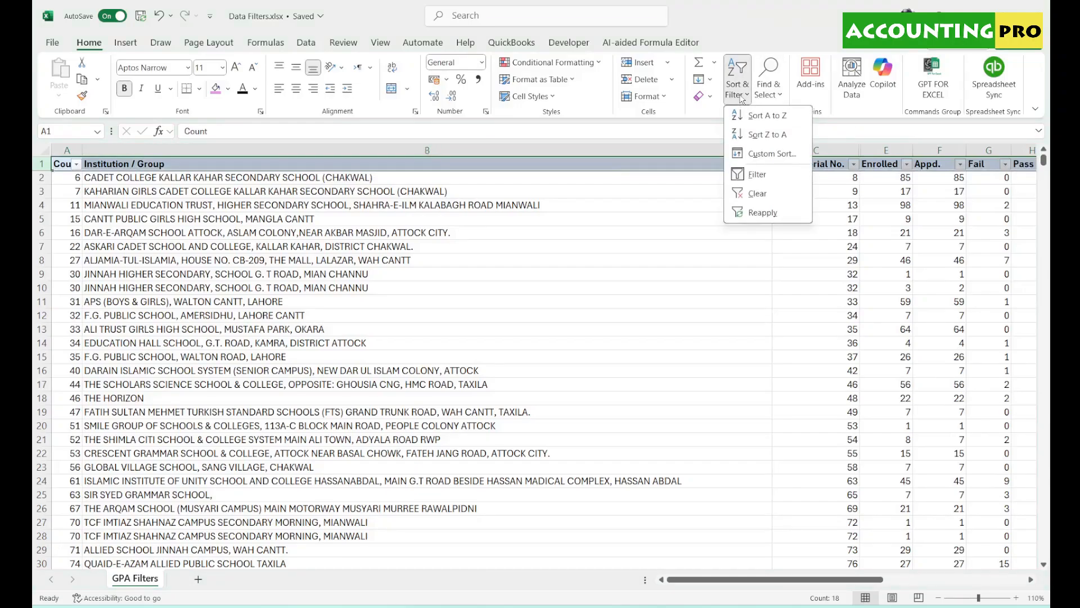
click(751, 196)
click(750, 199)
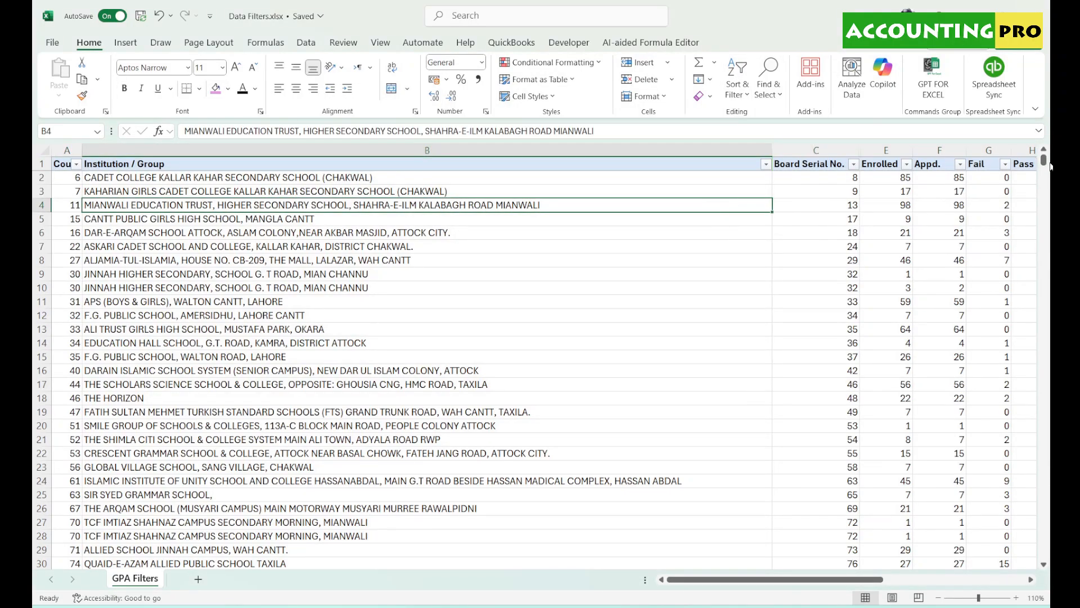
- Sort the school rows by the Count column, smallest to largest
click(75, 165)
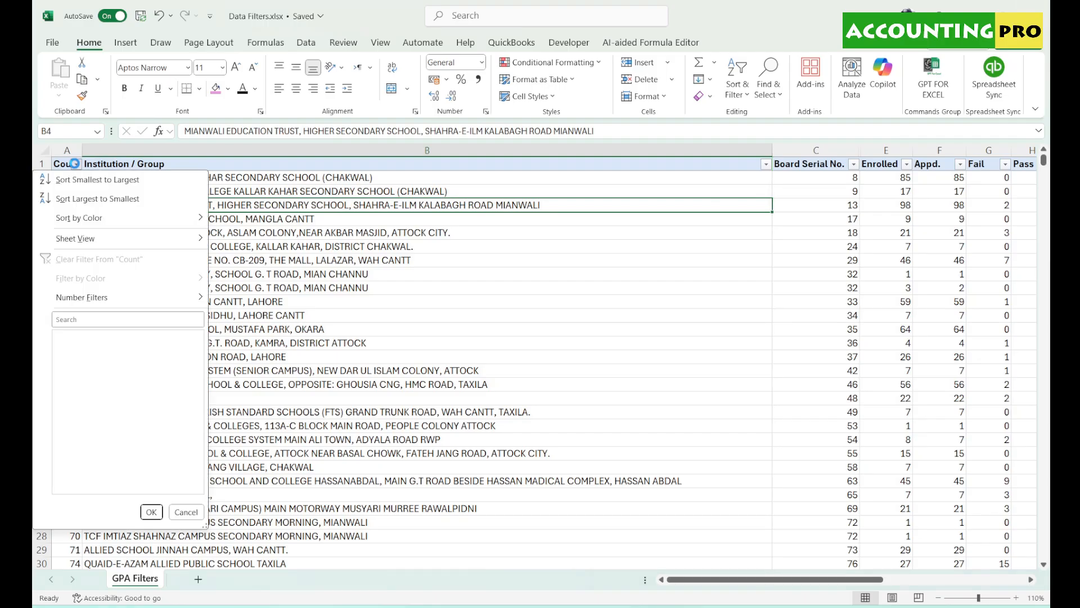
click(90, 178)
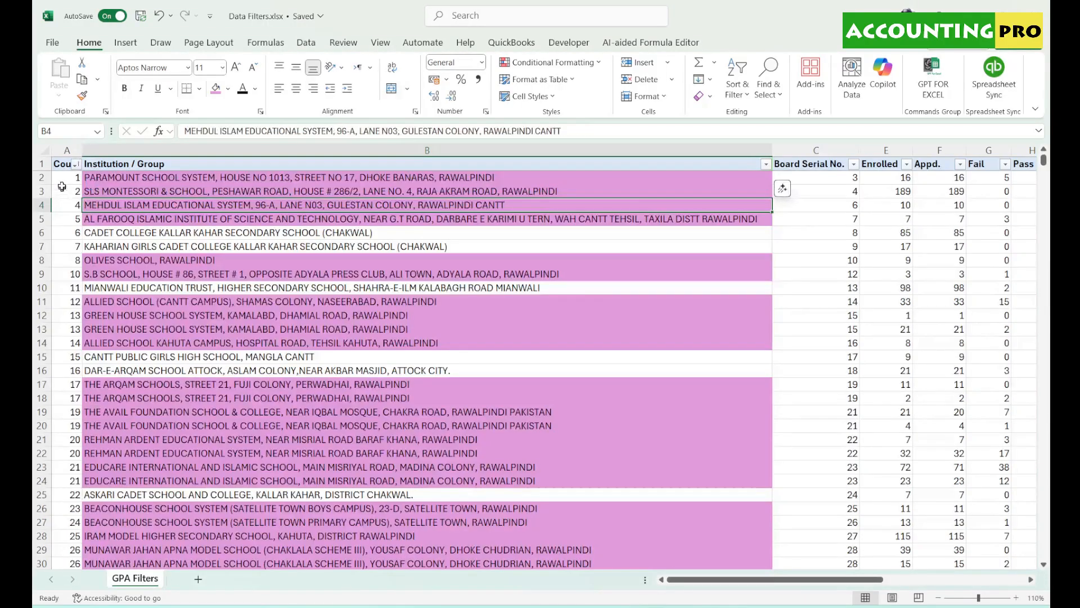
drag(65, 179, 40, 497)
click(362, 353)
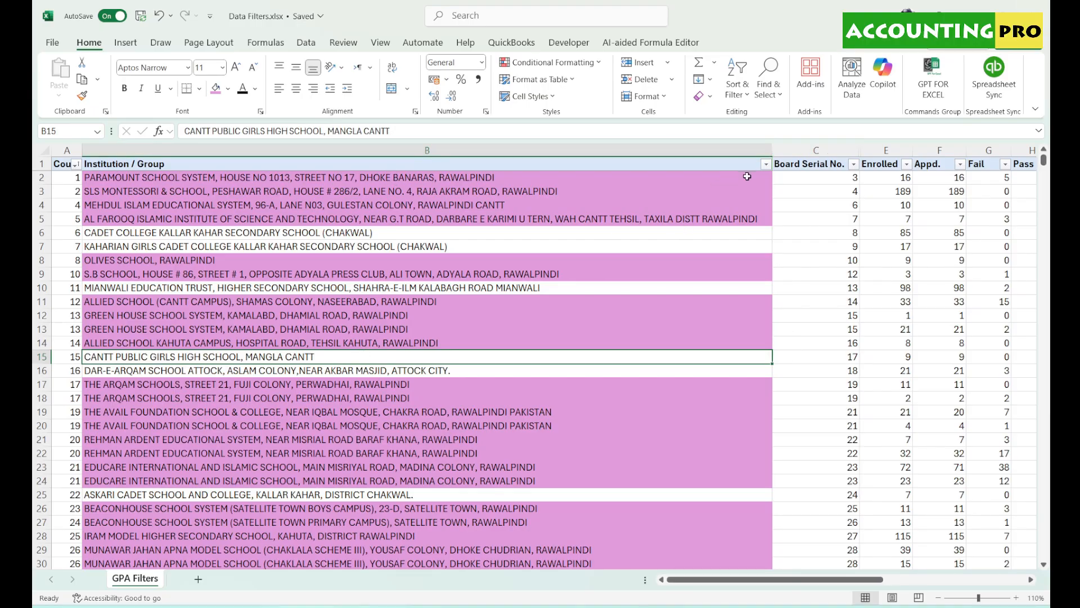
click(766, 164)
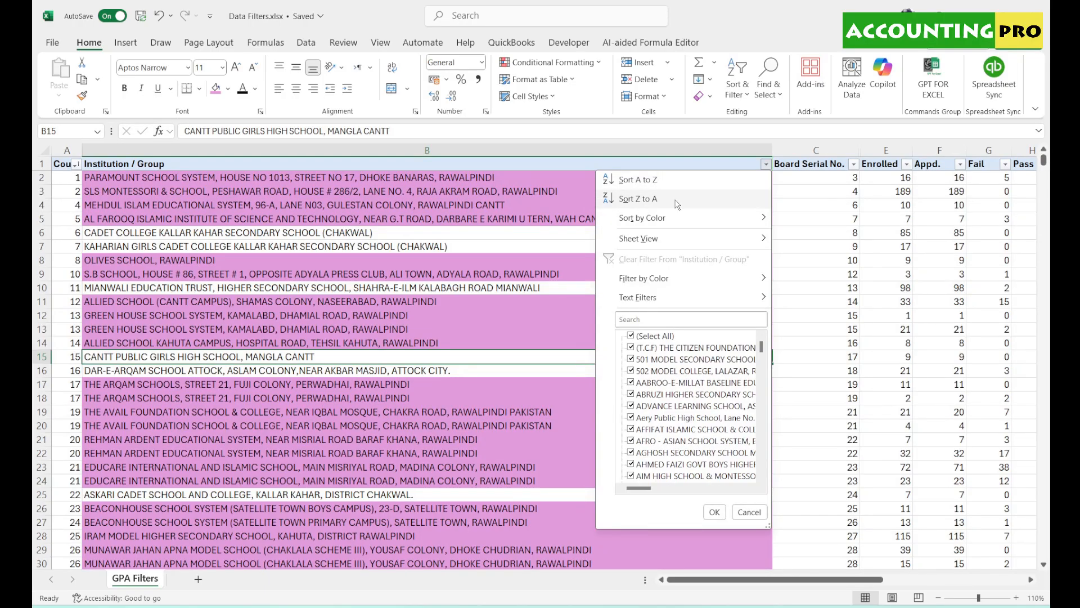
- Create a new temporary sheet view and step through its guide
mouse_move(682, 225)
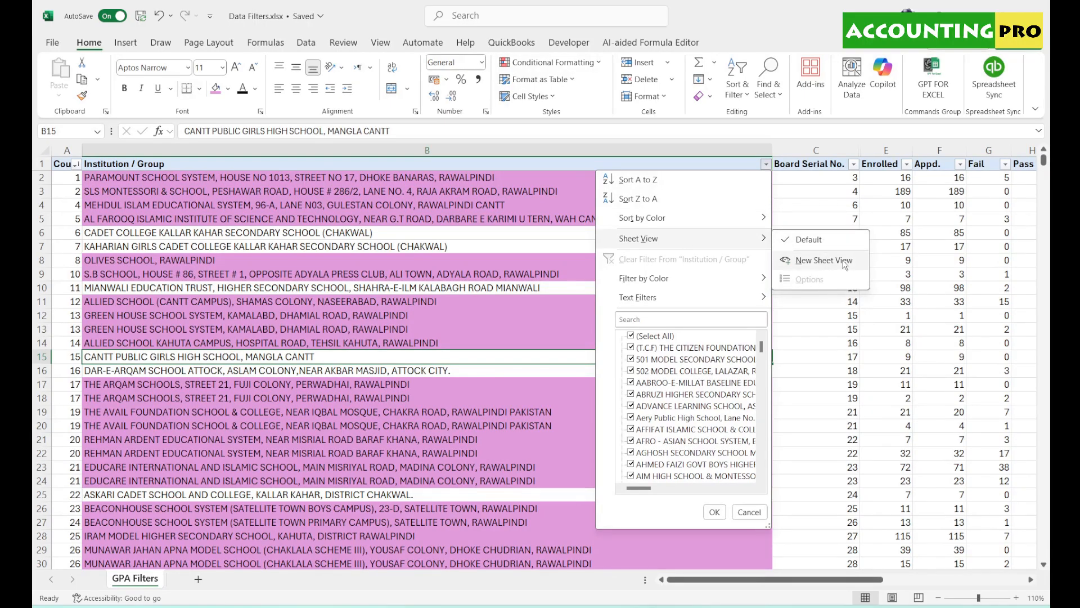
click(825, 260)
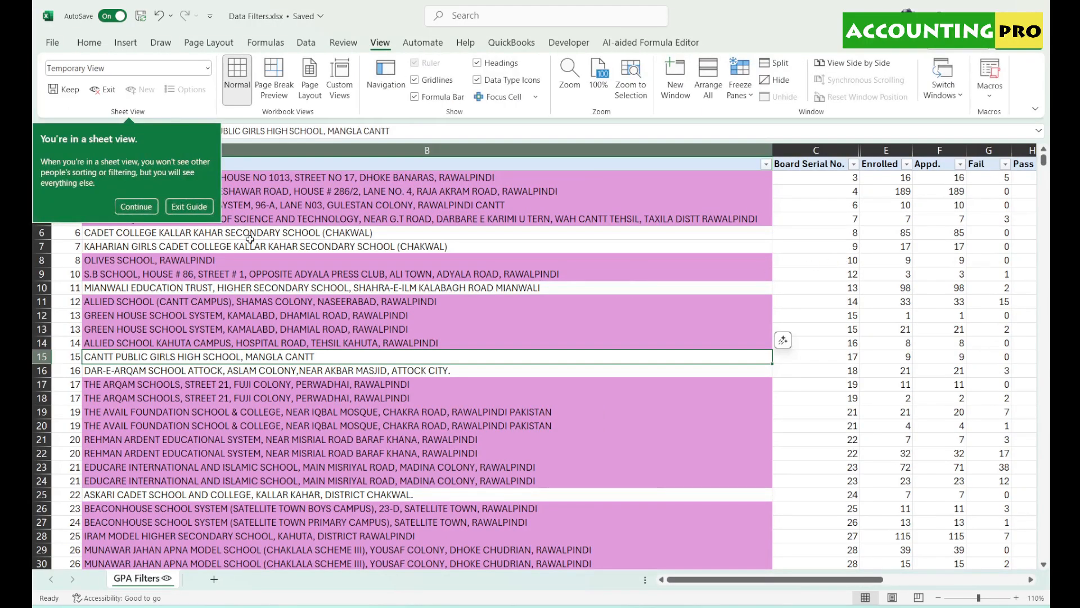
click(137, 207)
click(145, 178)
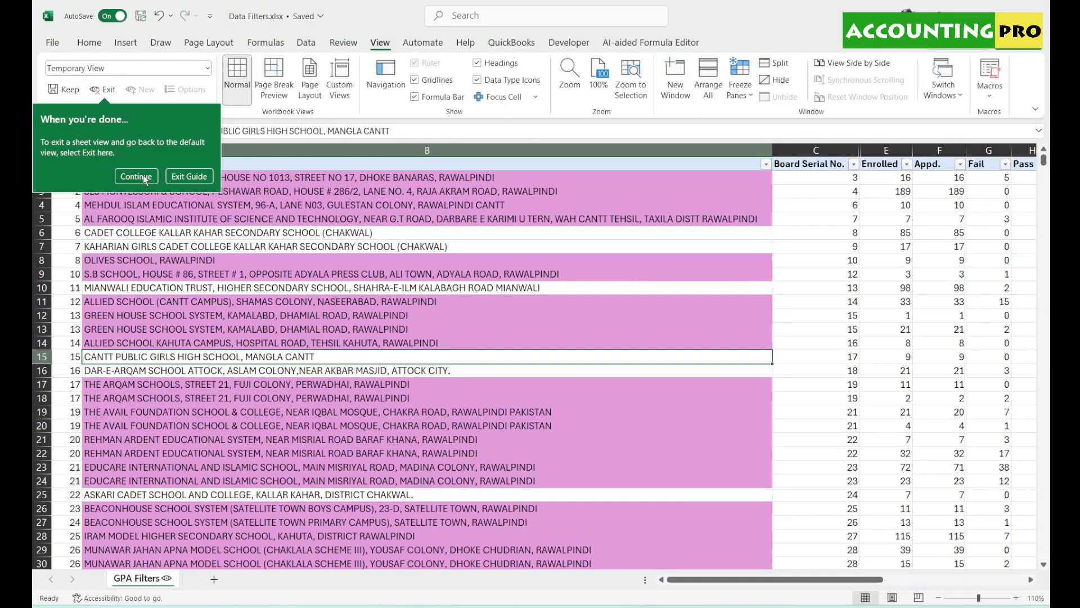
click(191, 176)
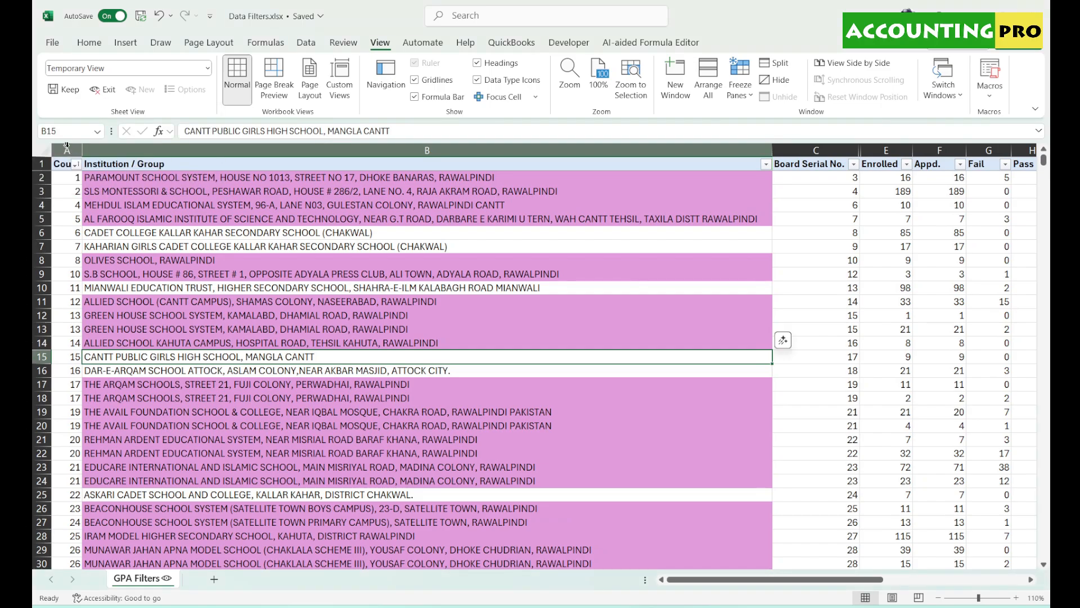
scroll(394, 405, down, 3)
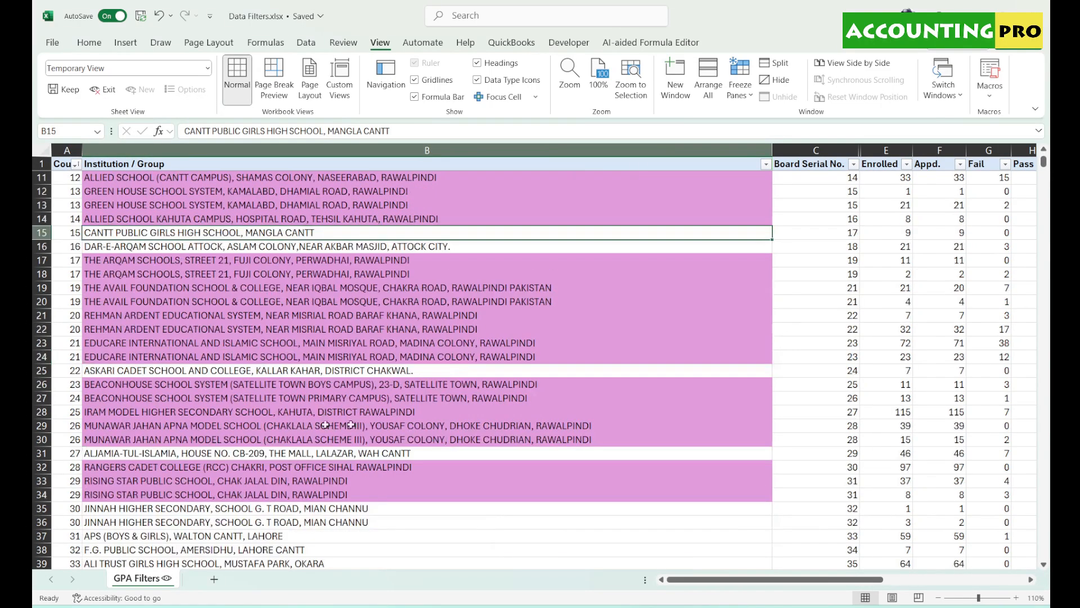
scroll(552, 406, up, 3)
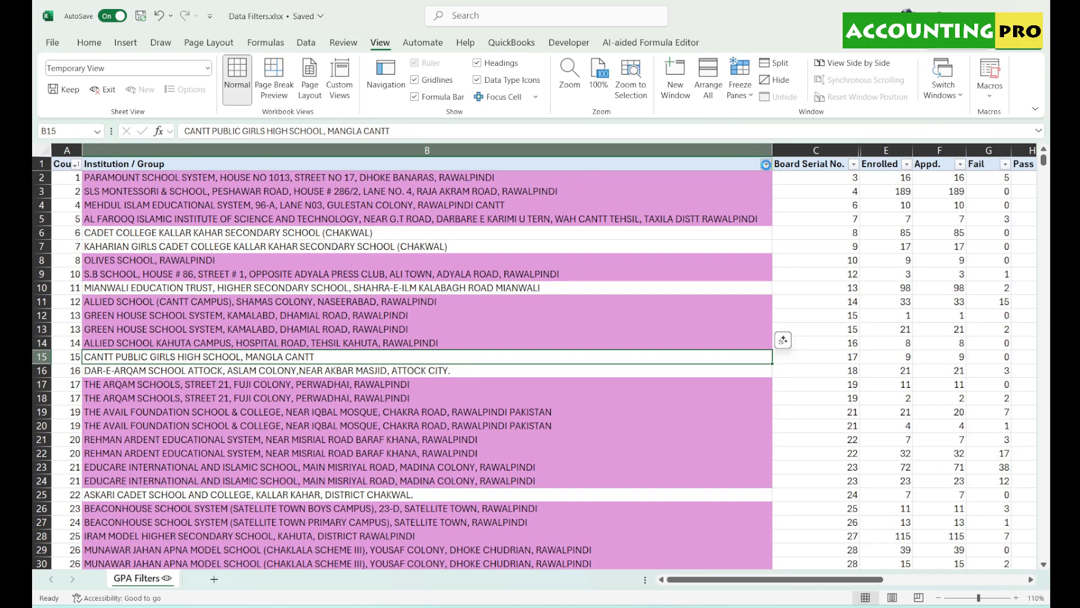
- Return to the Default sheet view, discarding the temporary view
click(766, 164)
mouse_move(753, 238)
click(788, 241)
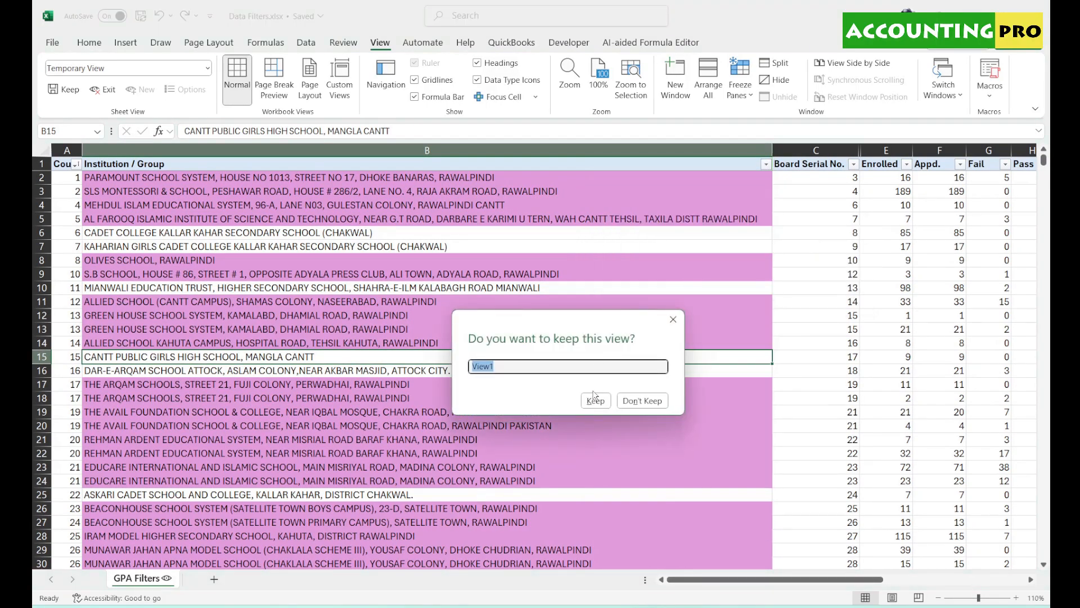
click(629, 401)
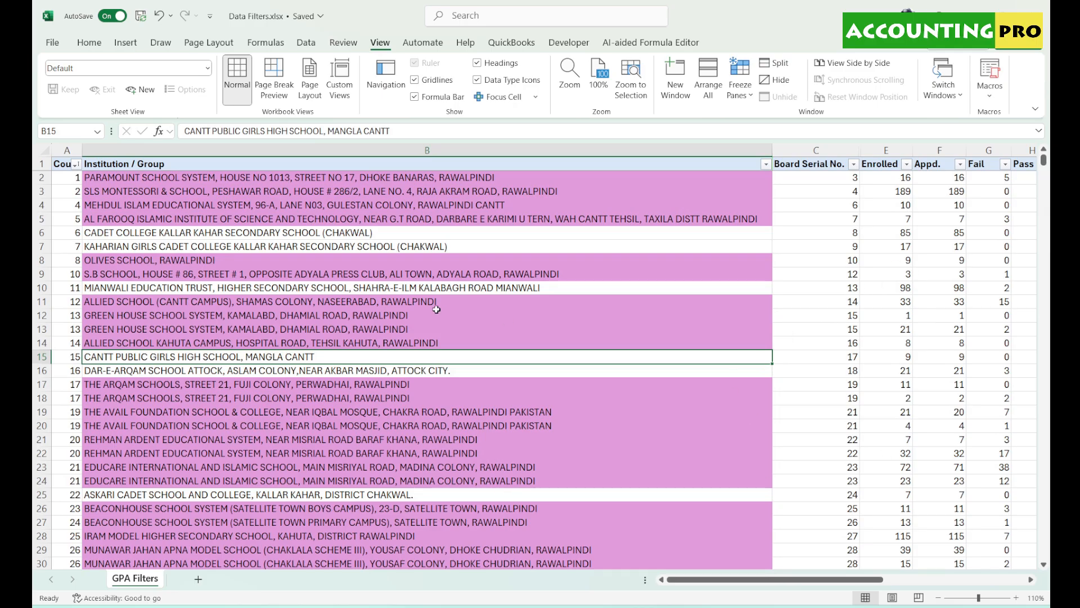
click(766, 164)
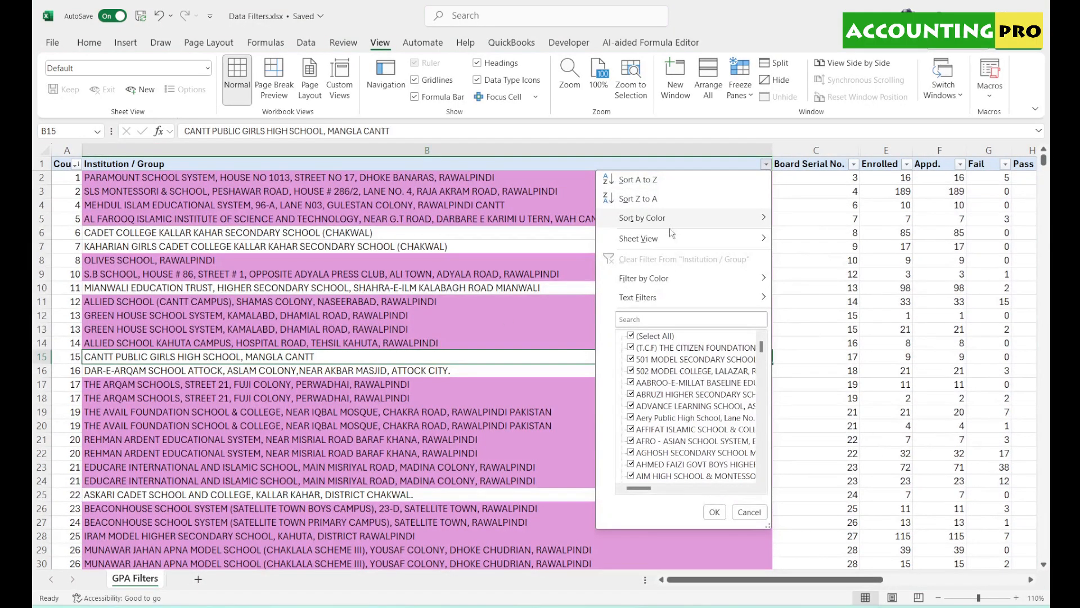
- Filter Institution / Group by colour to show only green rows
mouse_move(668, 286)
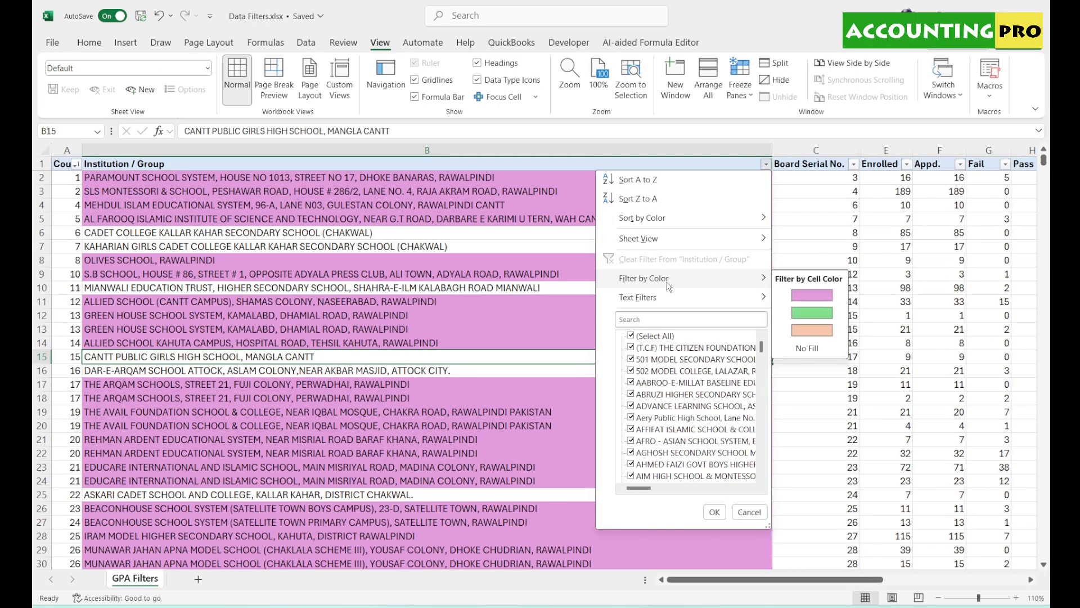
click(484, 207)
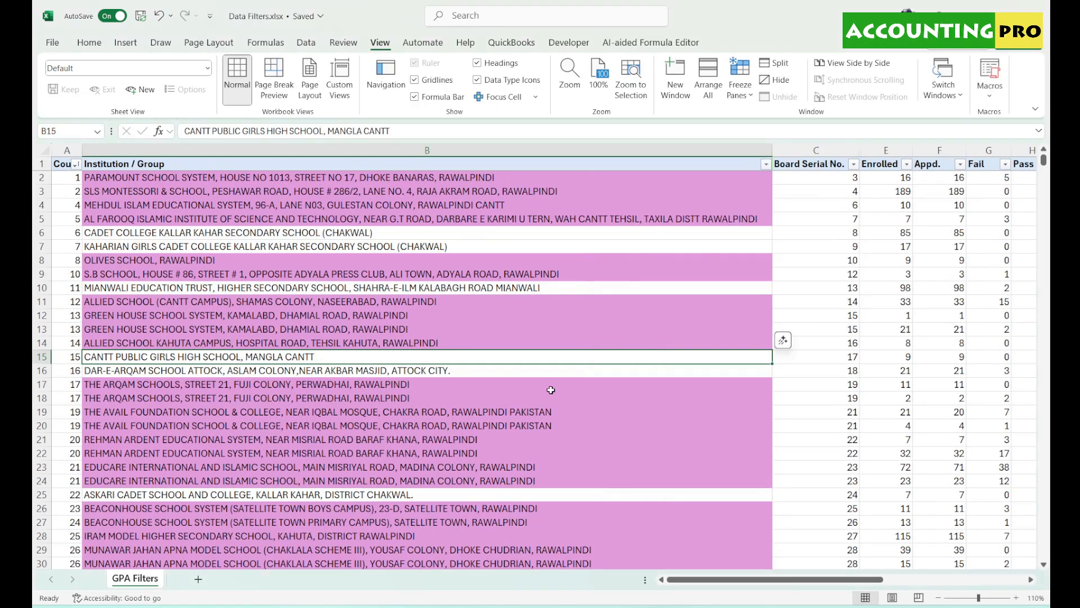
click(768, 165)
mouse_move(730, 285)
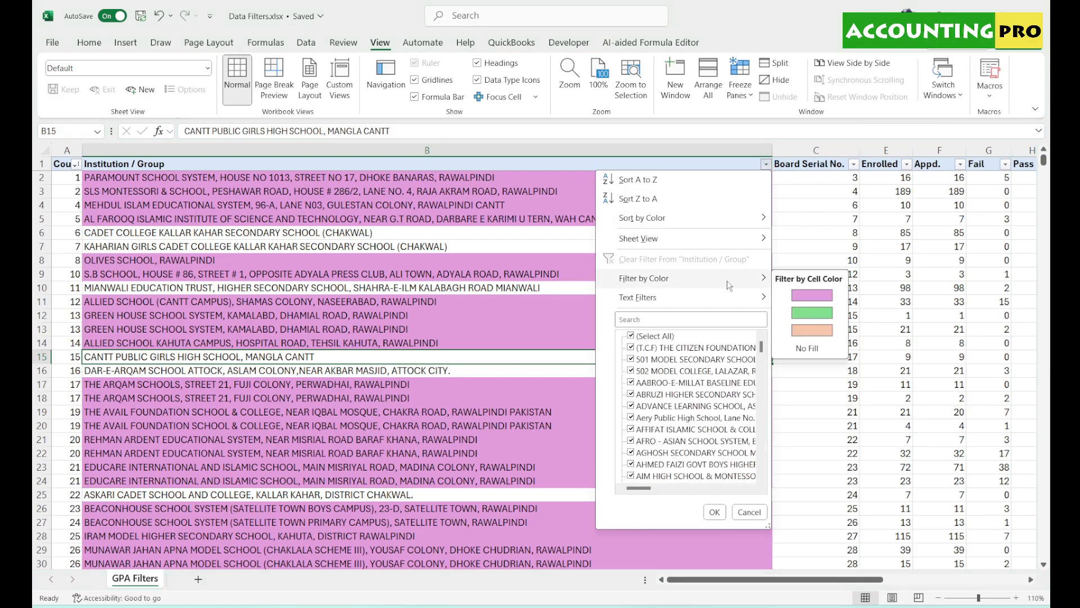
click(818, 313)
mouse_move(1044, 163)
mouse_down()
mouse_move(1050, 569)
mouse_move(1050, 153)
mouse_up()
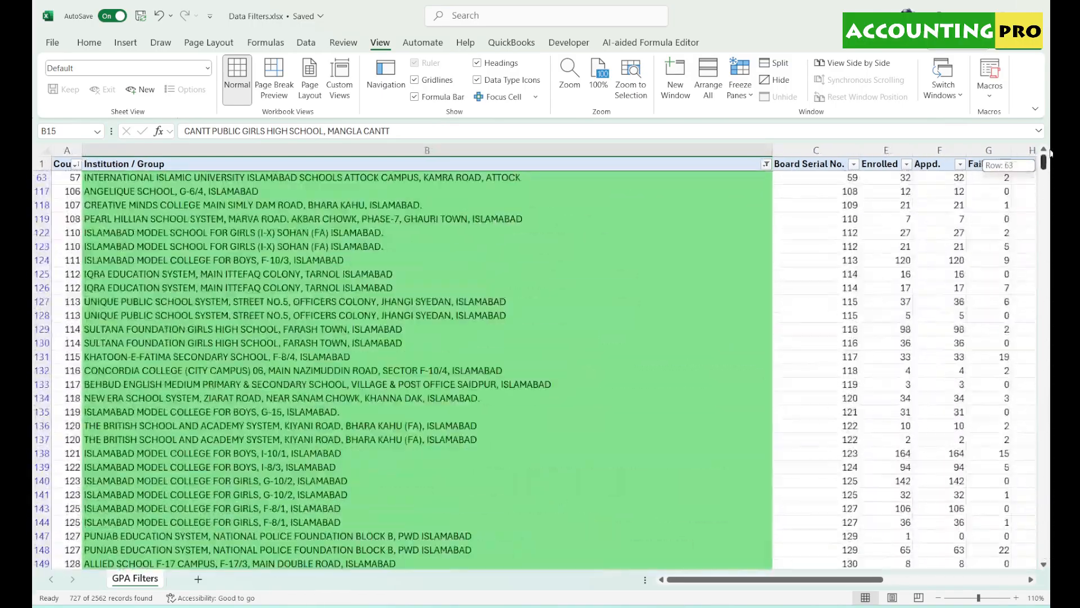
- Change the colour filter to show only orange rows
click(766, 164)
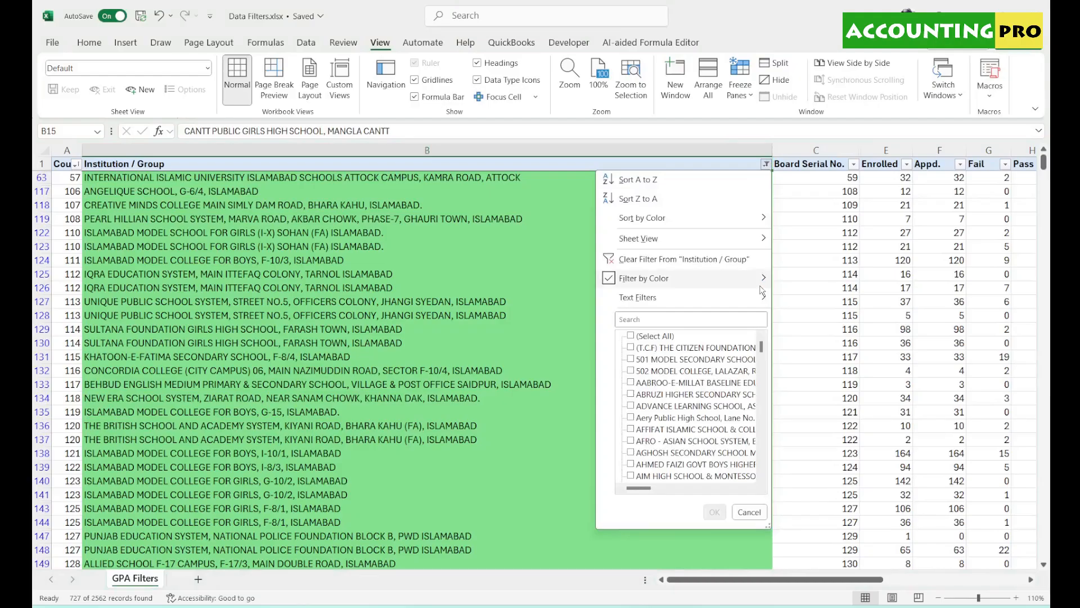
mouse_move(762, 290)
click(814, 330)
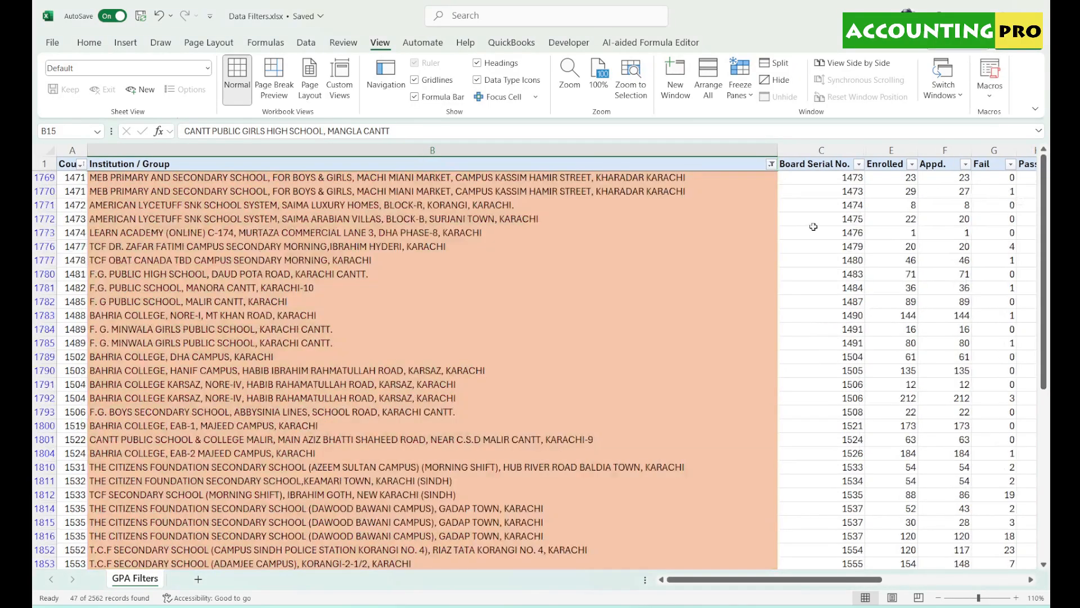
mouse_move(1047, 193)
mouse_down()
mouse_move(1051, 366)
mouse_move(1050, 193)
mouse_up()
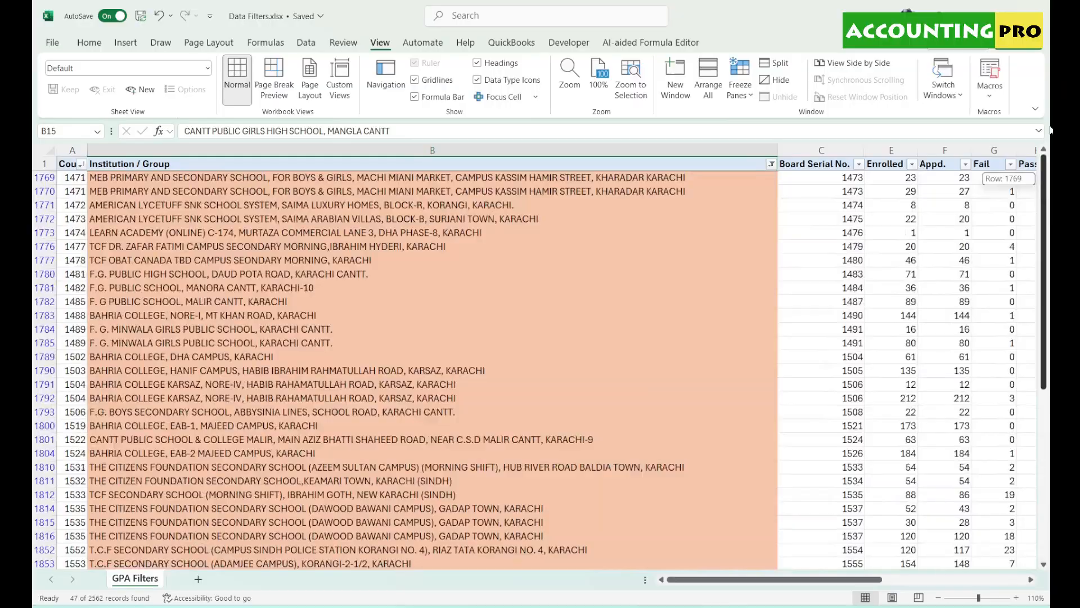
- Filter to rows with No Fill, then clear the Institution / Group filter
click(772, 164)
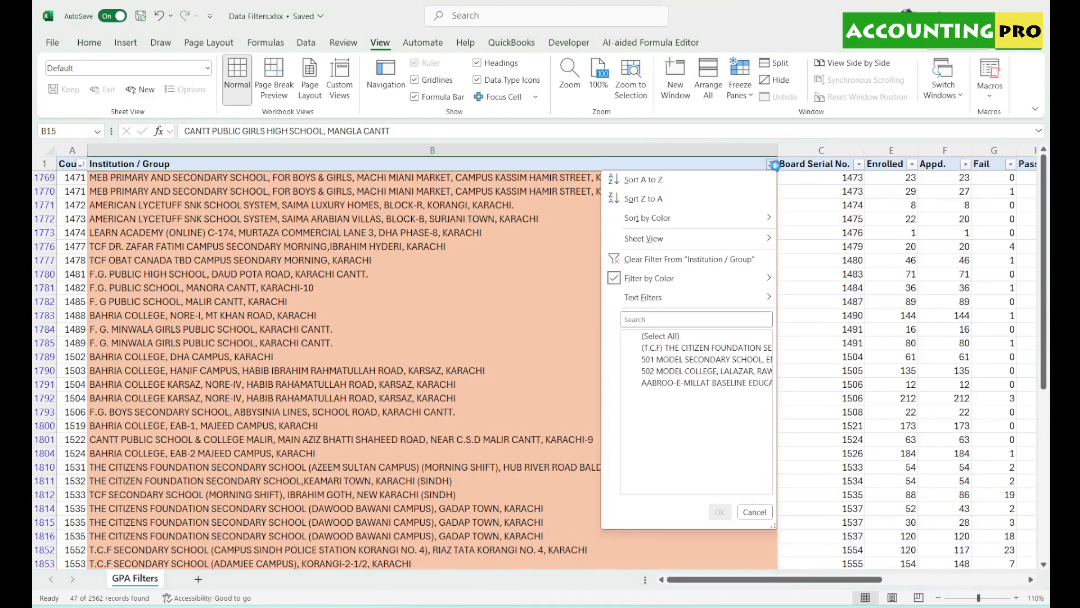
mouse_move(748, 285)
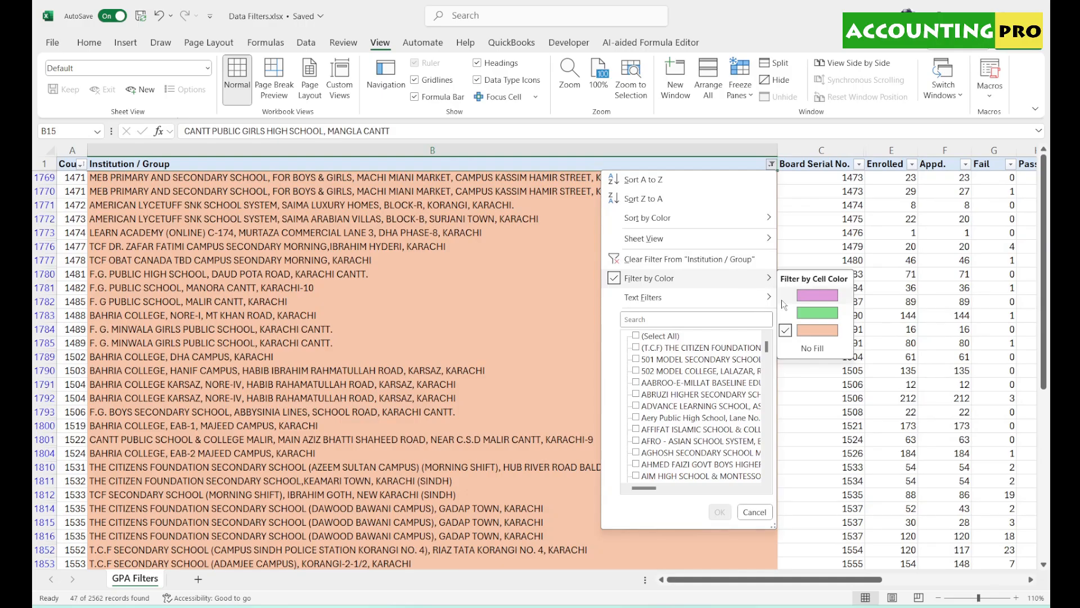
click(812, 348)
drag(1044, 332, 736, 193)
click(767, 164)
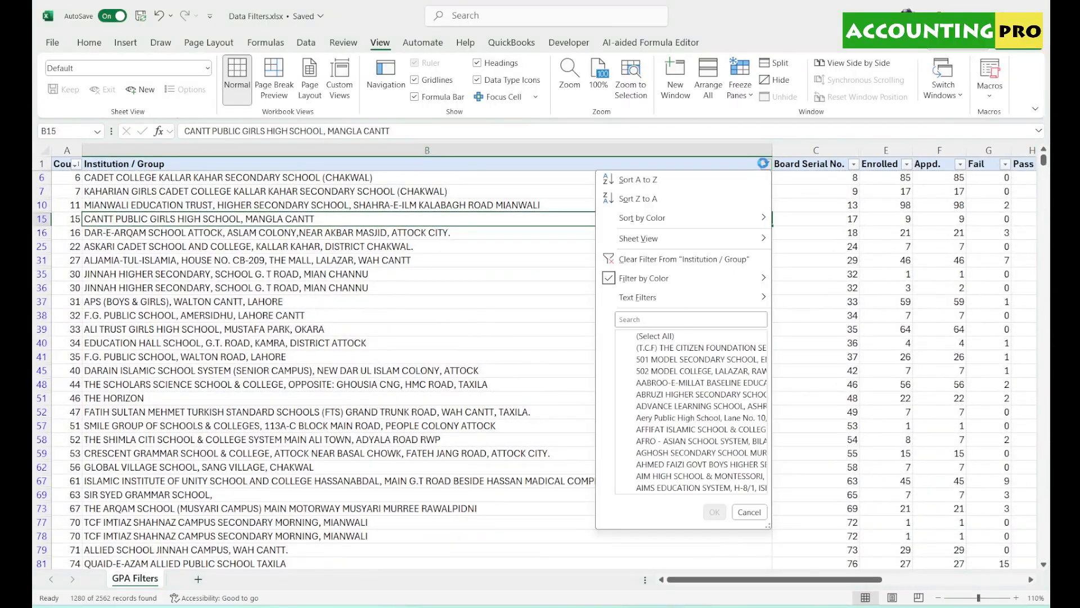
click(698, 254)
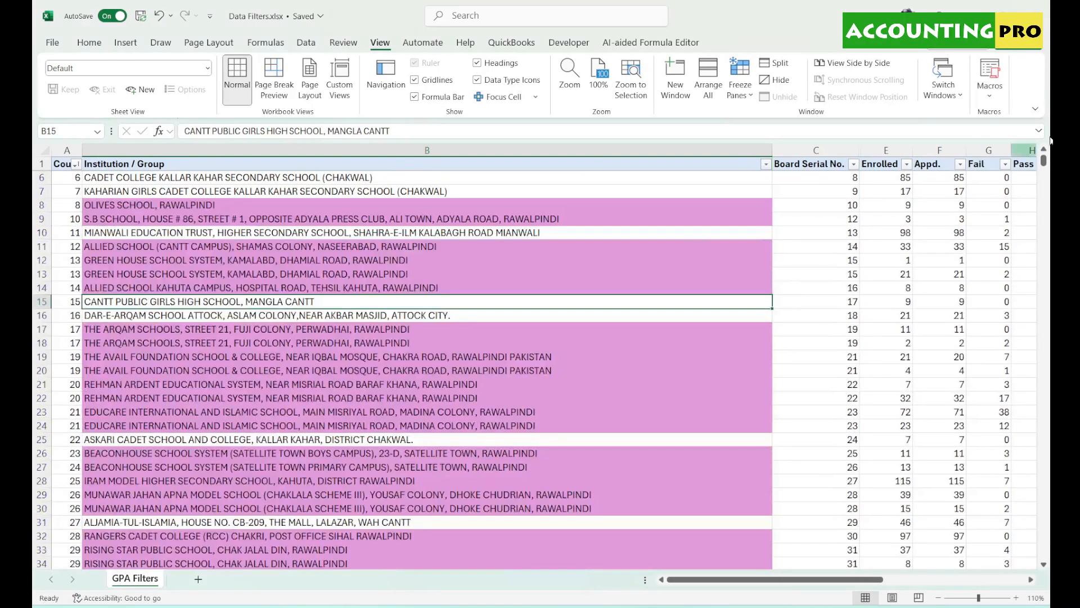
- Display the Institution / Group Text Filters list: Equals, Contains, Custom Filter and others
scroll(1045, 163, up, 2)
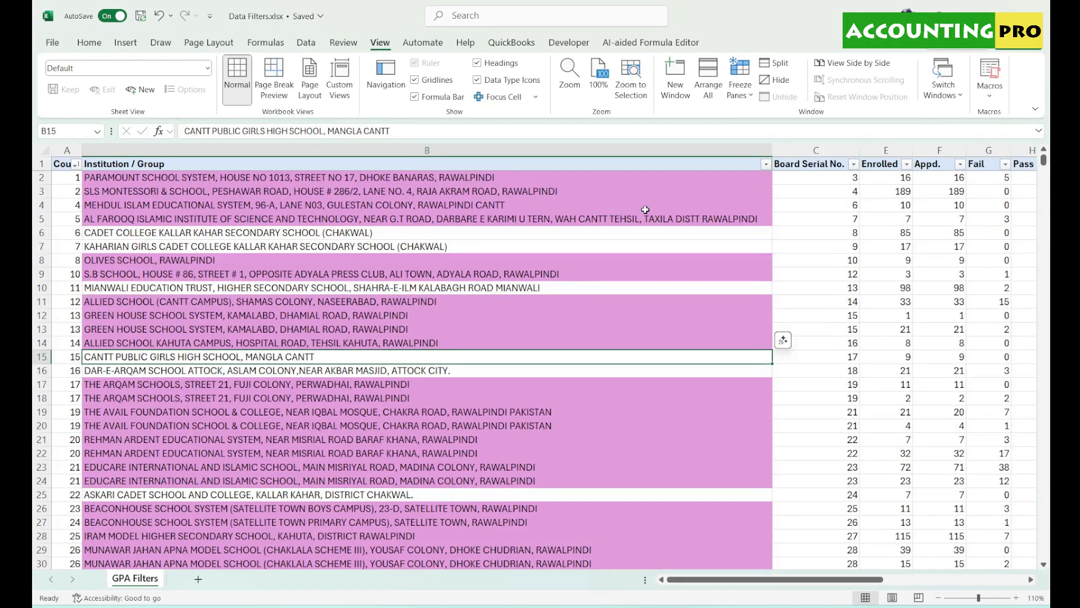
click(766, 163)
mouse_move(689, 300)
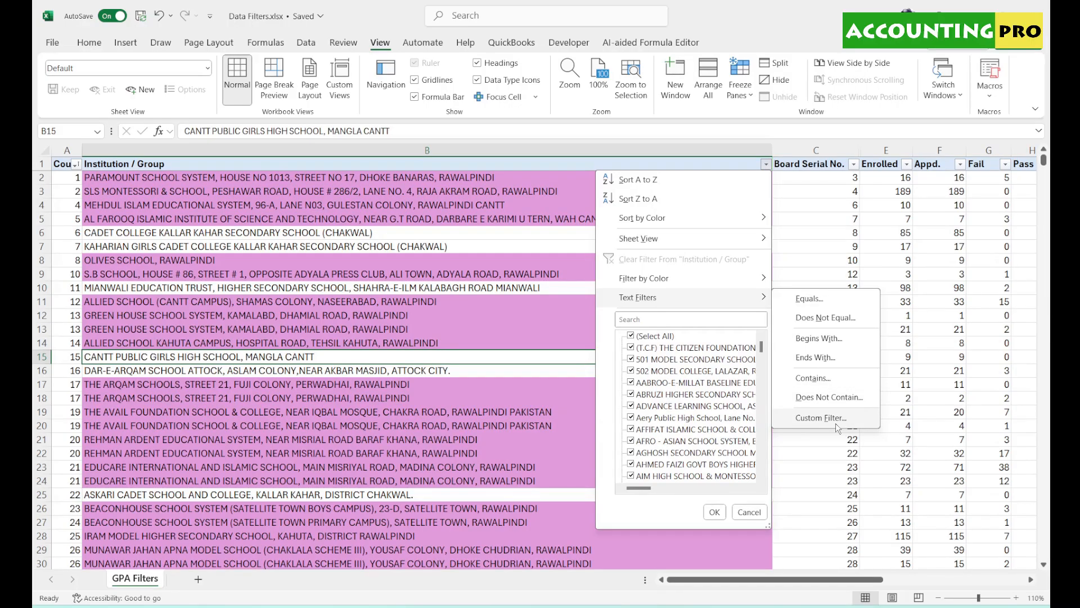
- Filter institution names by 'Shahrah', leaving the two Aitchison College rows, and inspect SHAHRAH in B1615
click(456, 315)
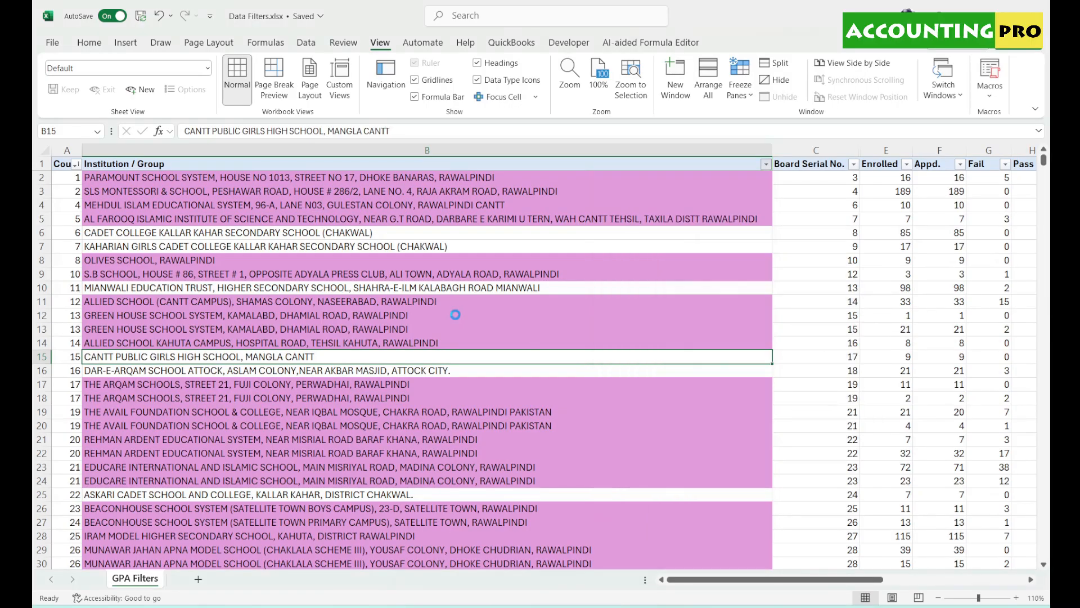
click(766, 164)
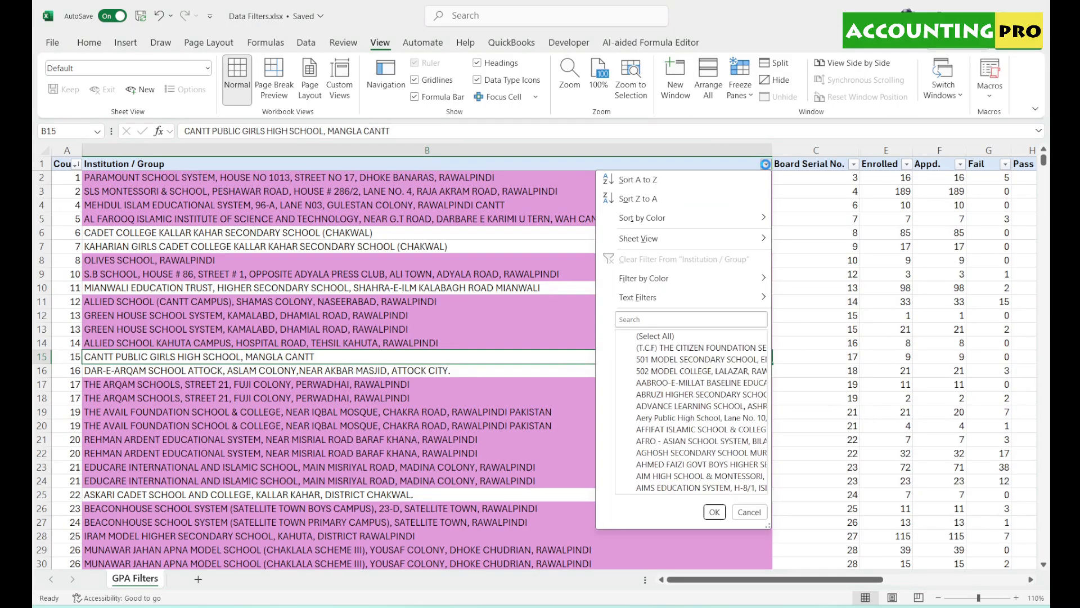
click(643, 319)
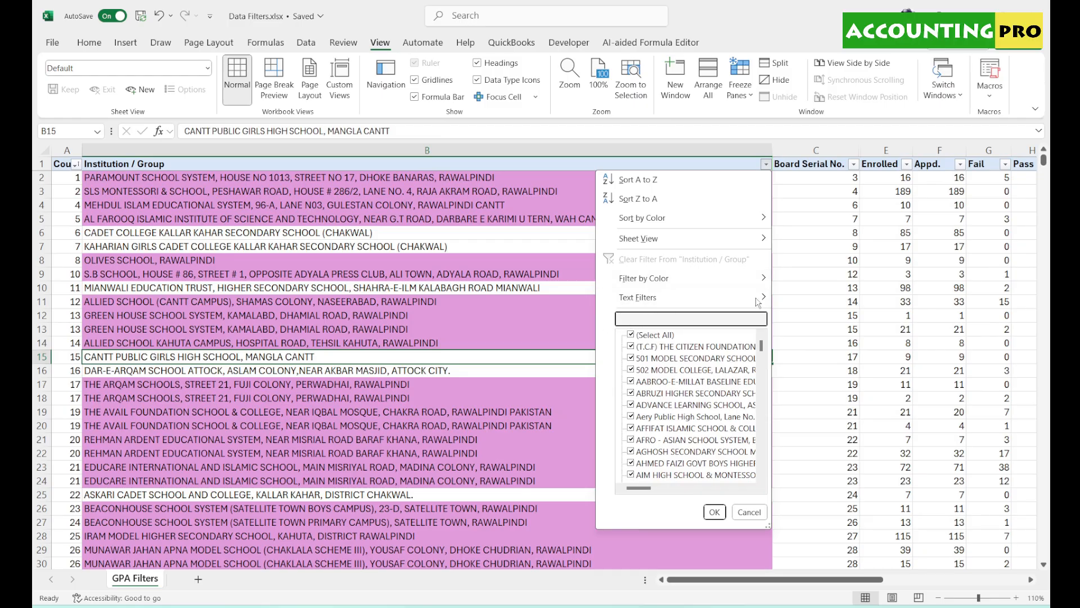
mouse_move(758, 302)
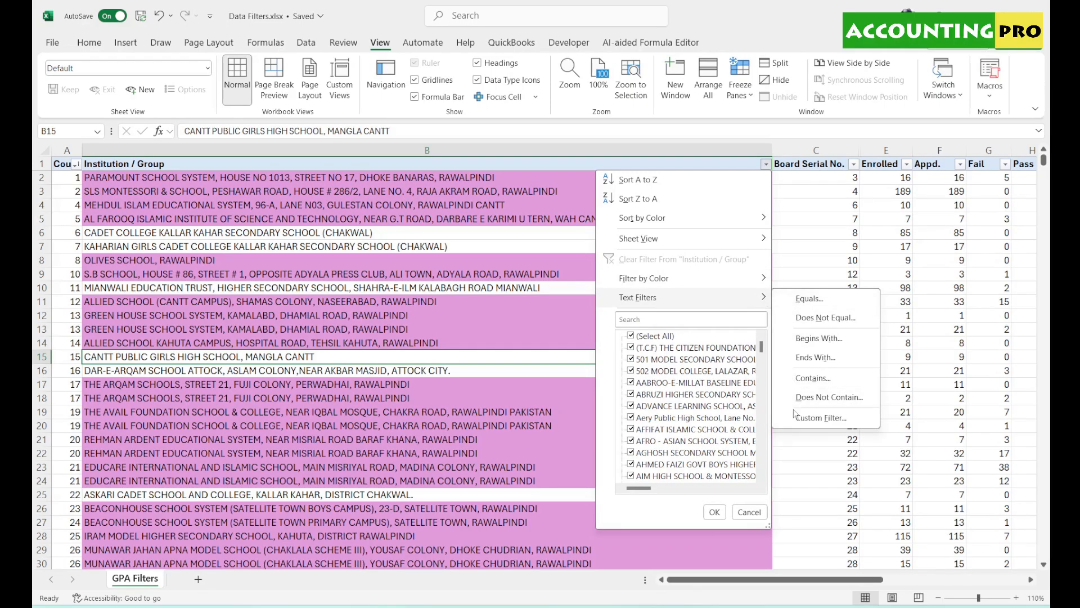
click(705, 319)
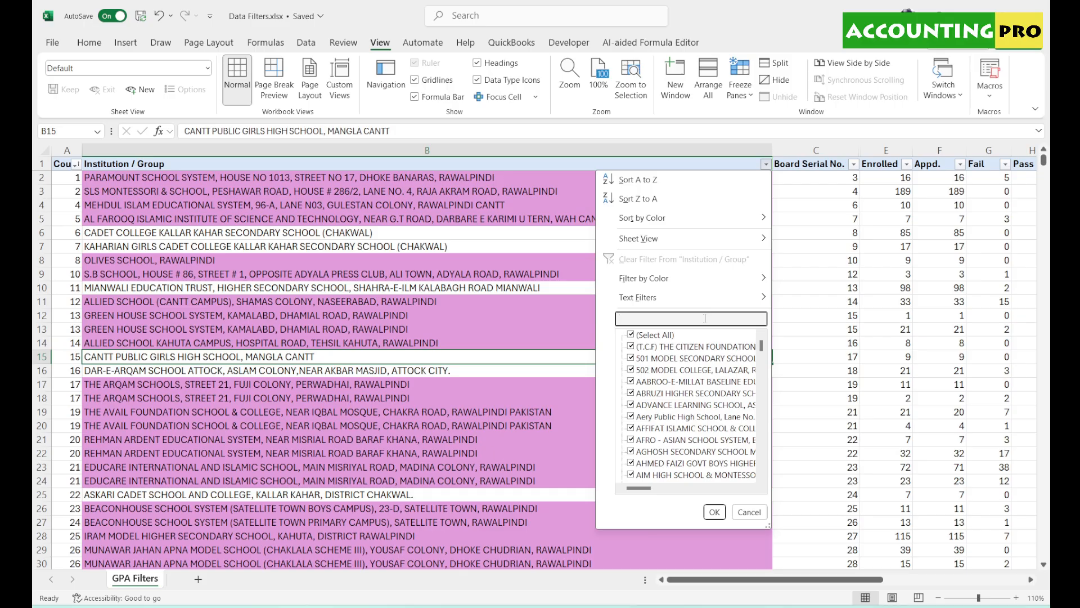
text(Sha)
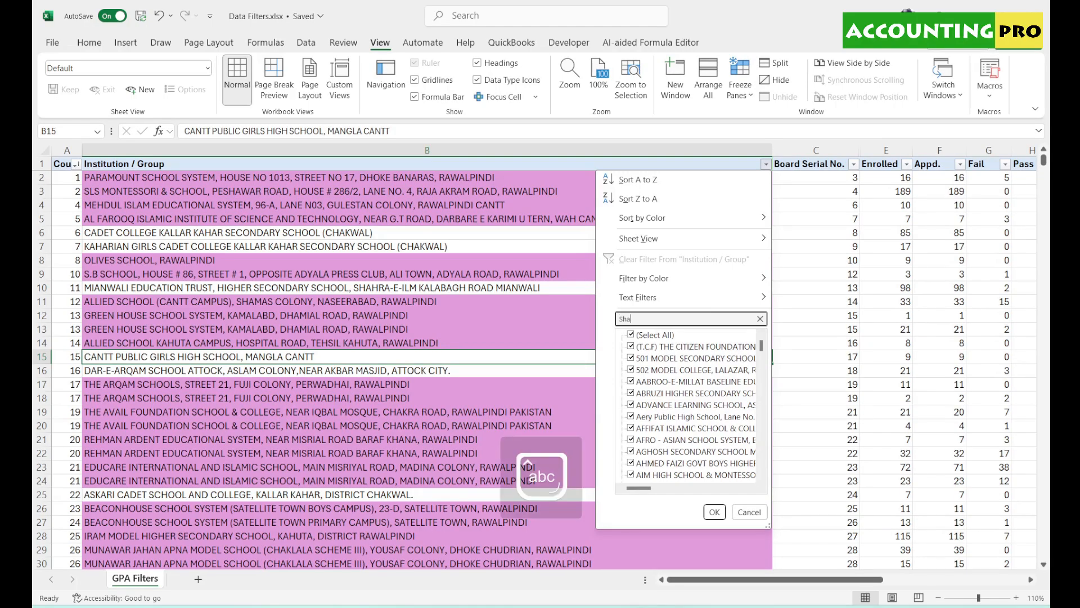
text(hrah)
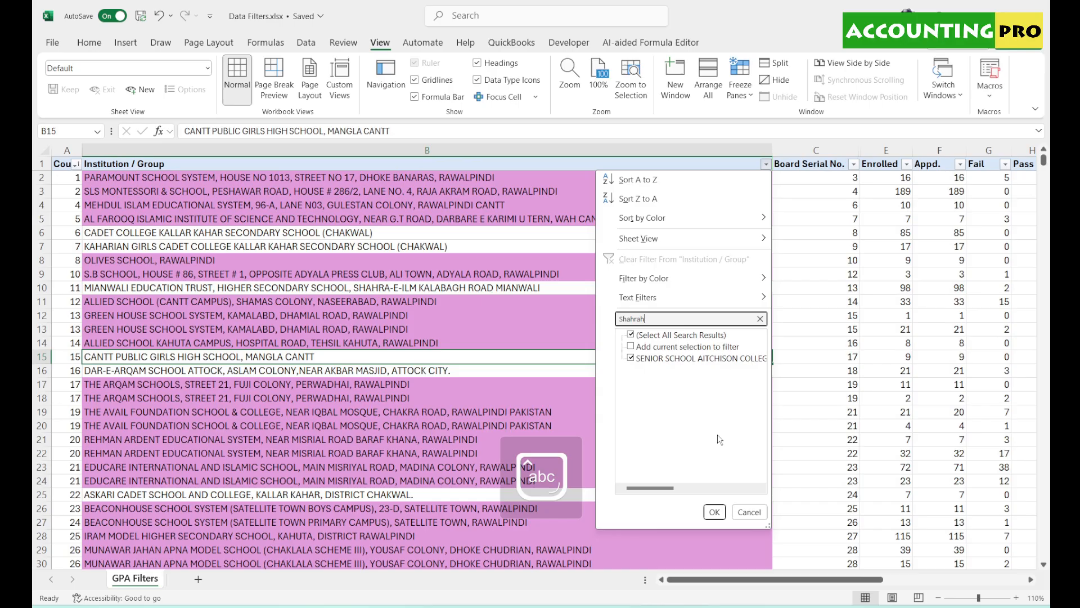
click(715, 512)
double_click(290, 181)
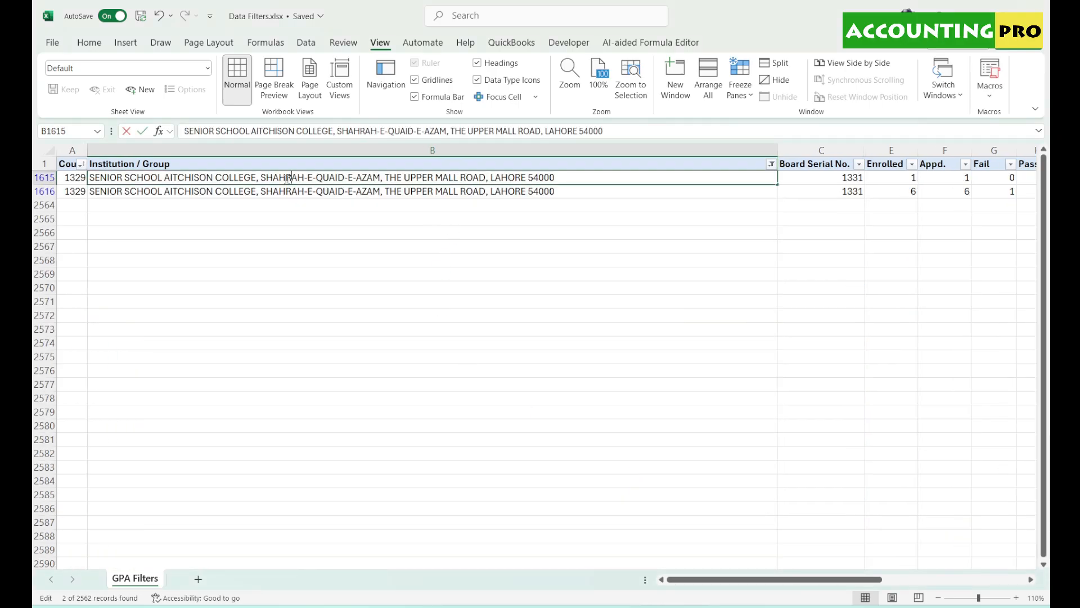
double_click(284, 178)
- Clear the filter, then apply an Equals 'Lahore' text filter to institution names
click(290, 245)
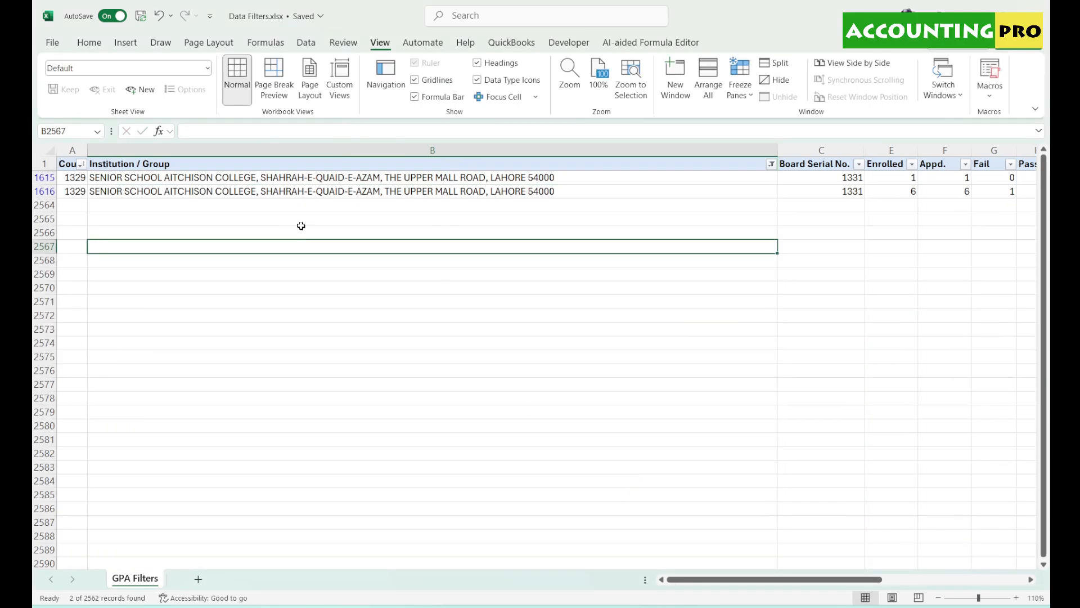
click(772, 163)
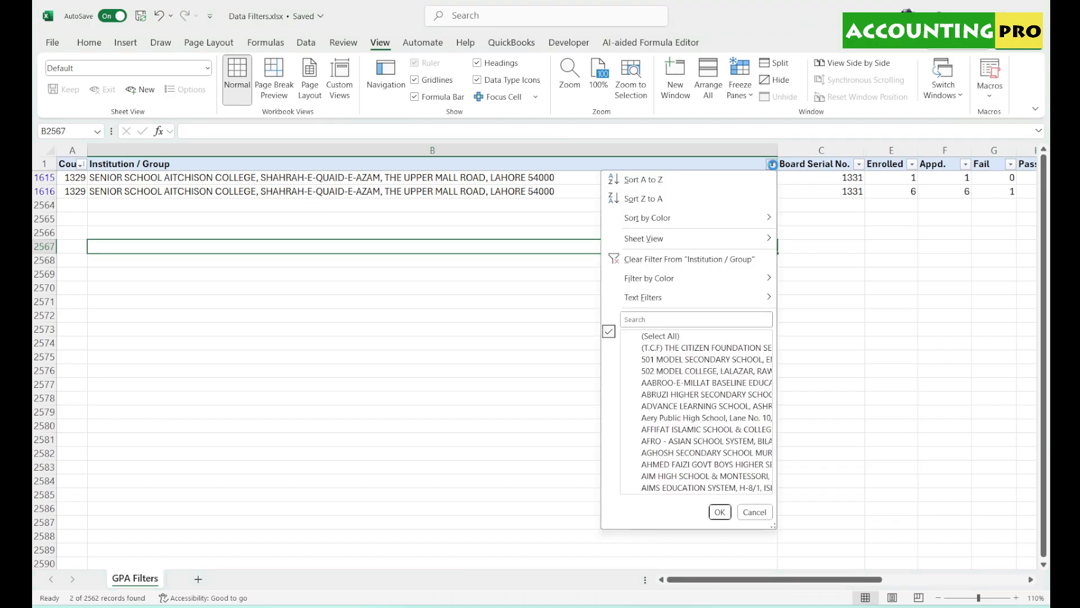
click(681, 260)
click(772, 164)
mouse_move(740, 300)
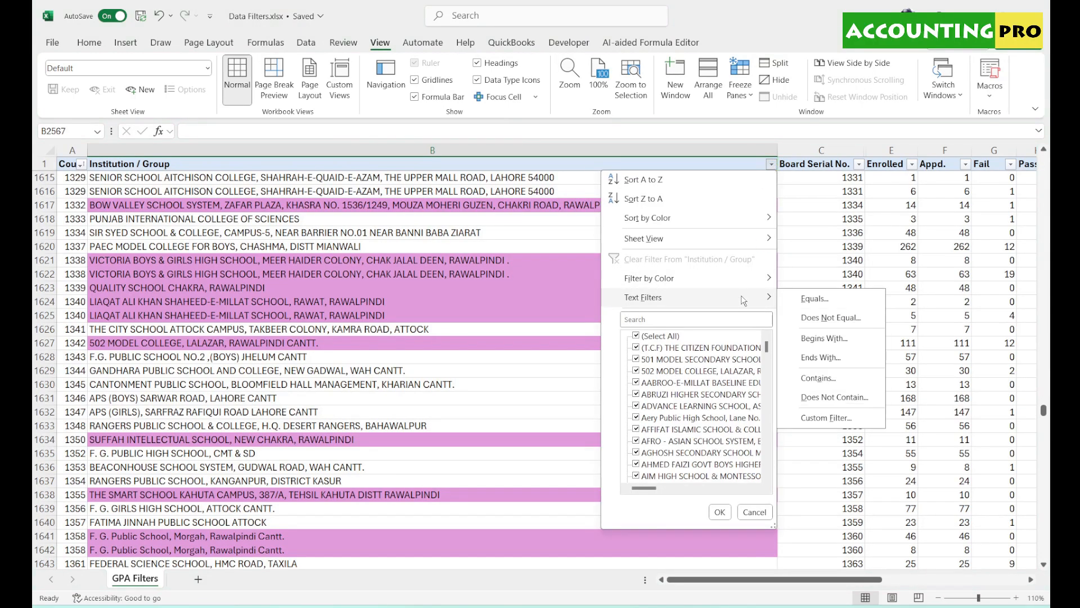
click(802, 303)
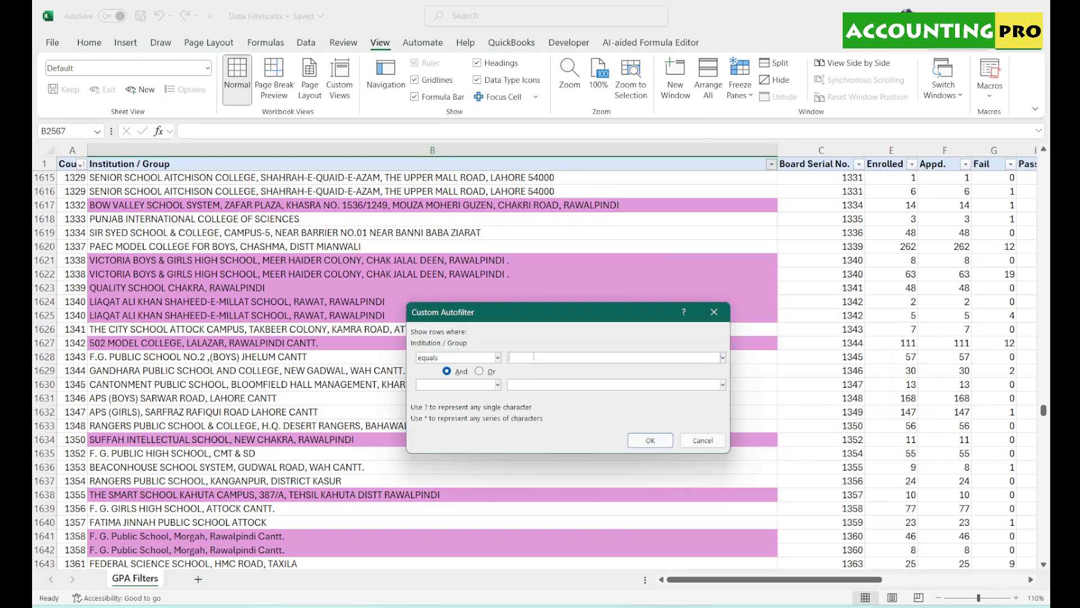
text(Lahore)
key(Return)
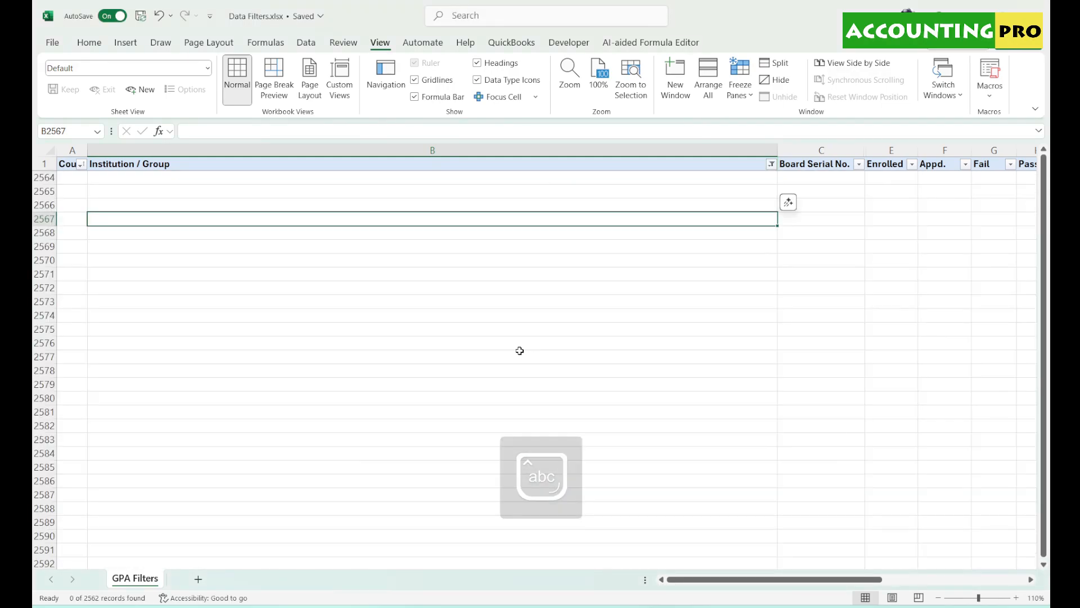
- Apply a Contains 'Karachi' text filter, then clear the Institution / Group filter
click(772, 164)
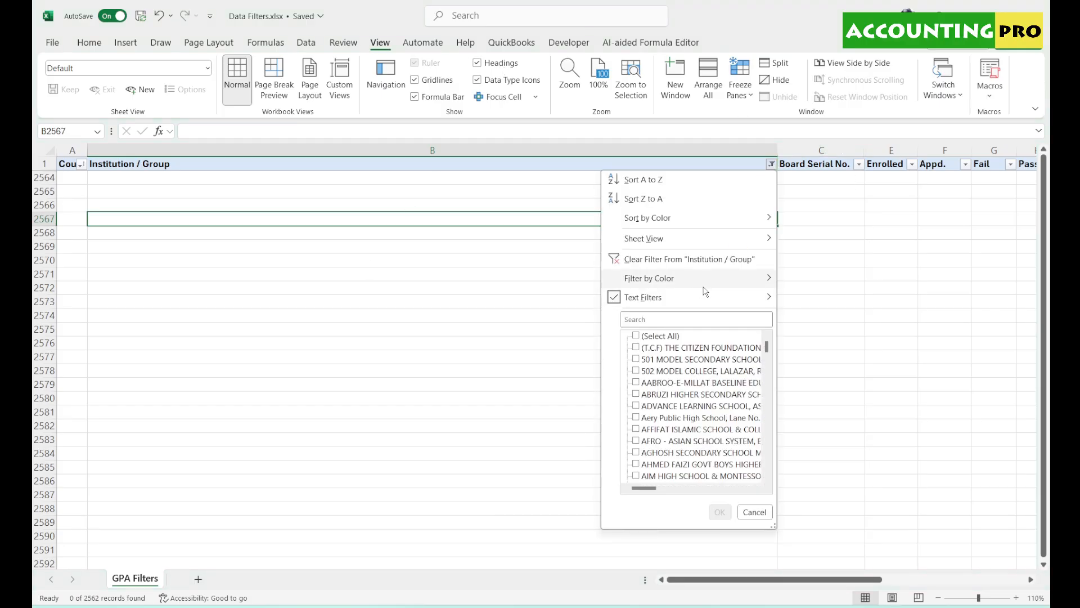
mouse_move(711, 288)
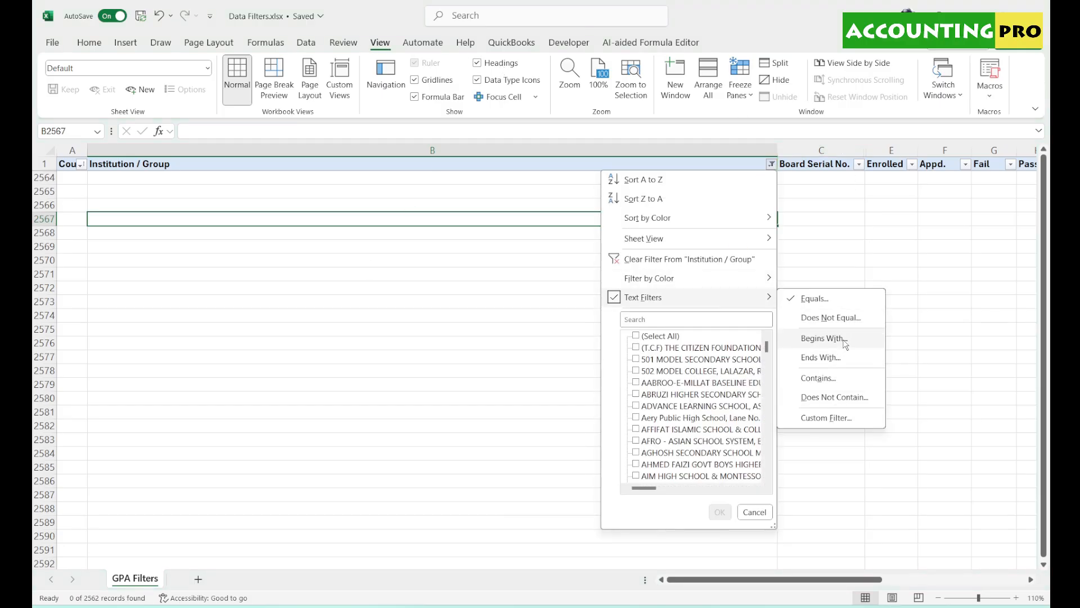
click(819, 378)
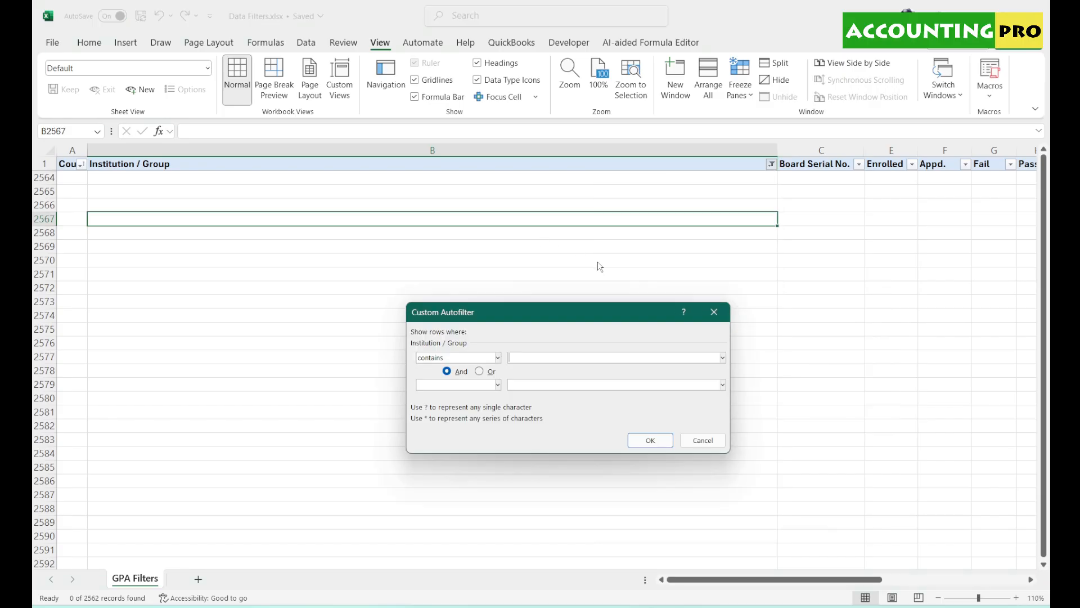
text(Karachi)
key(Return)
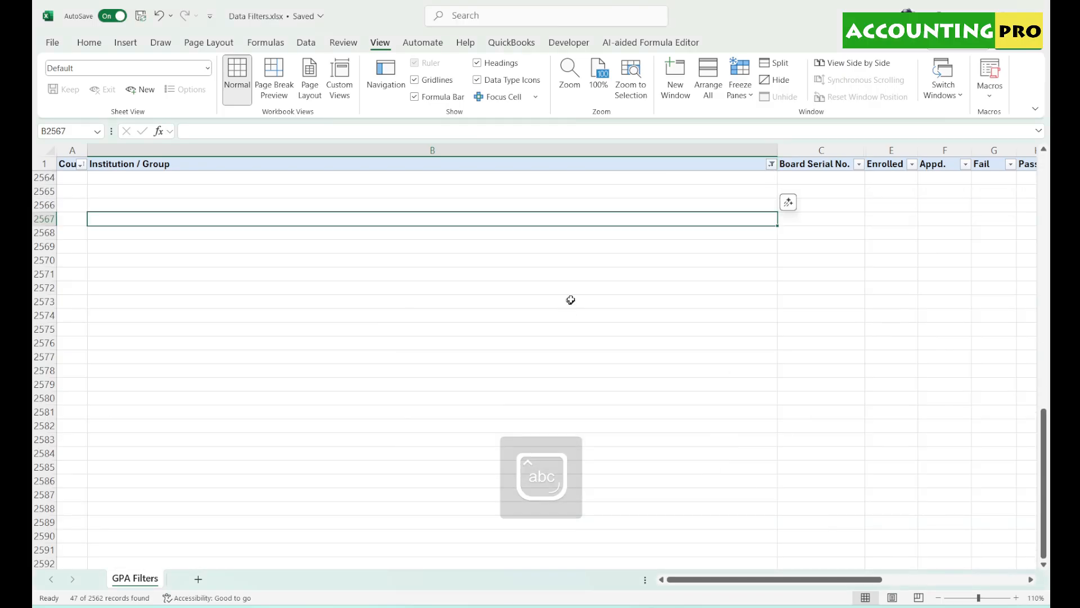
scroll(574, 290, up, 10)
scroll(579, 288, down, 13)
scroll(585, 288, up, 13)
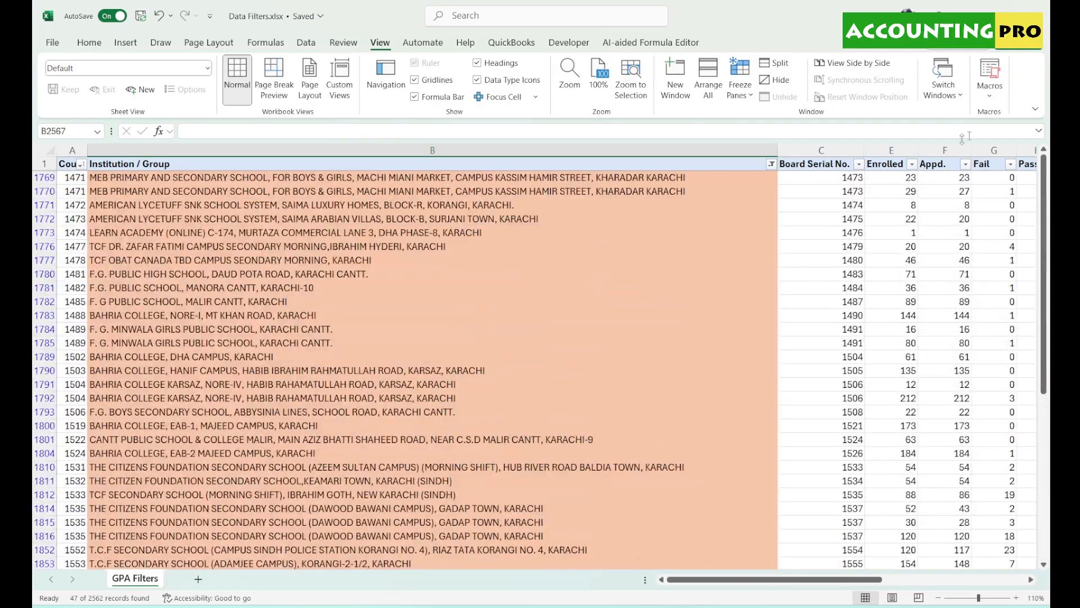
click(770, 165)
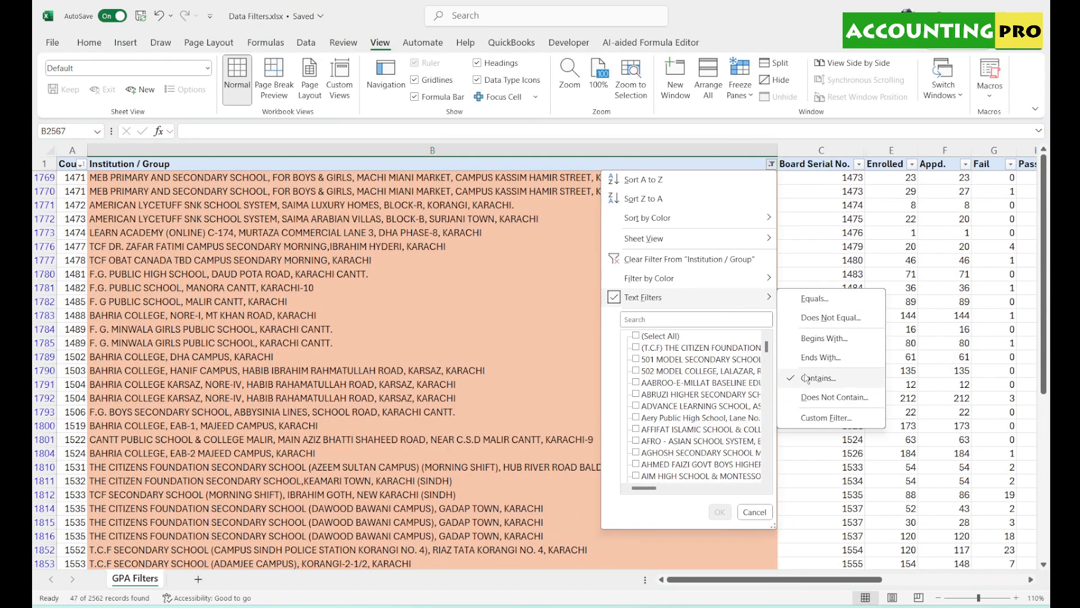
click(689, 259)
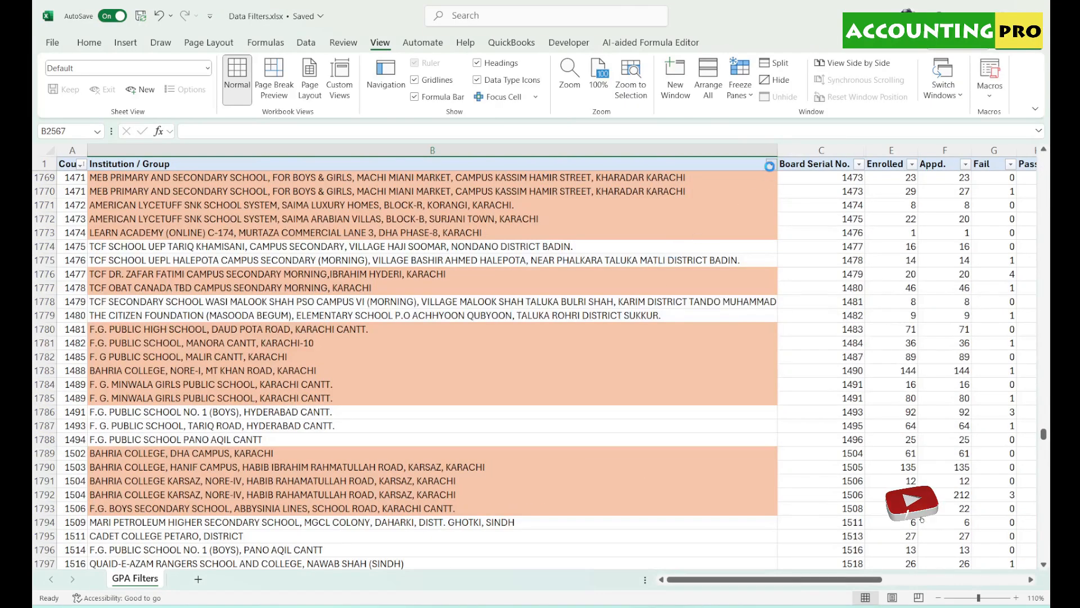
- Dismiss the Institution / Group filter list and scroll to the table top showing columns B–U
click(771, 164)
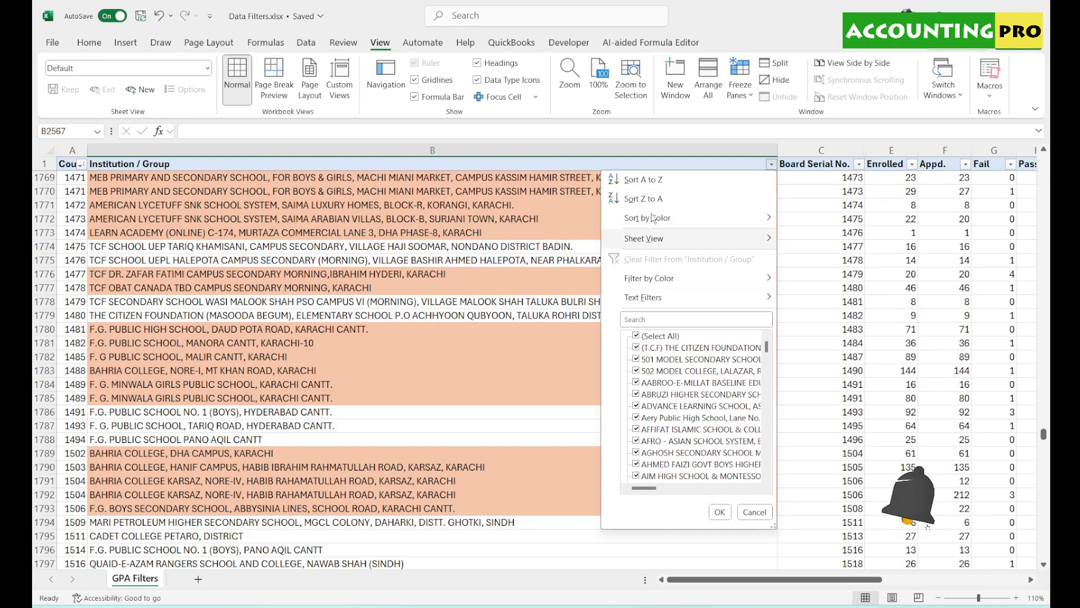
click(307, 273)
scroll(307, 273, up, 11)
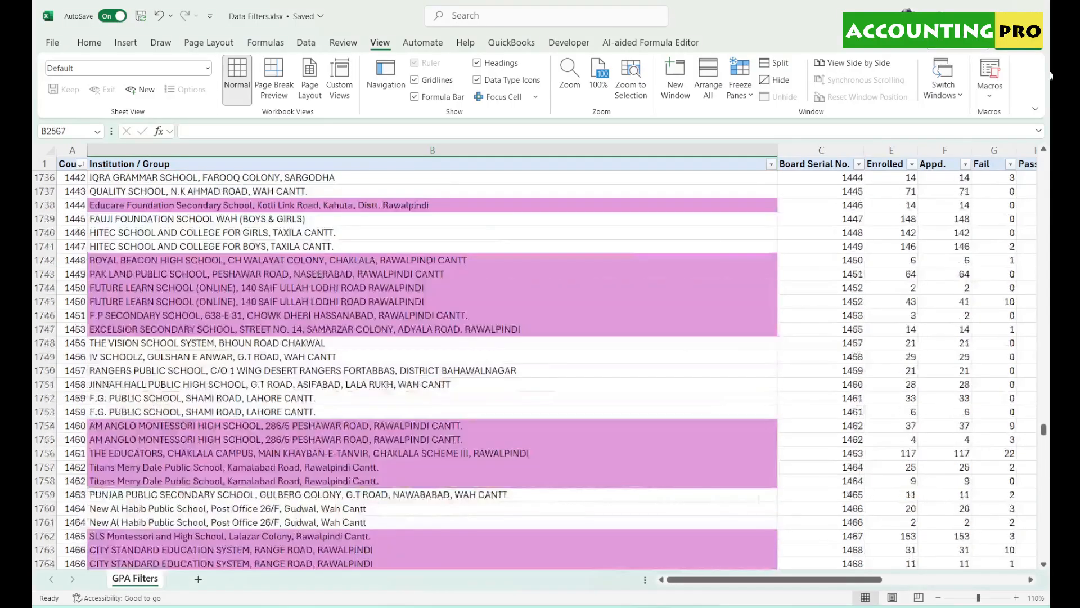
drag(1044, 433, 1044, 160)
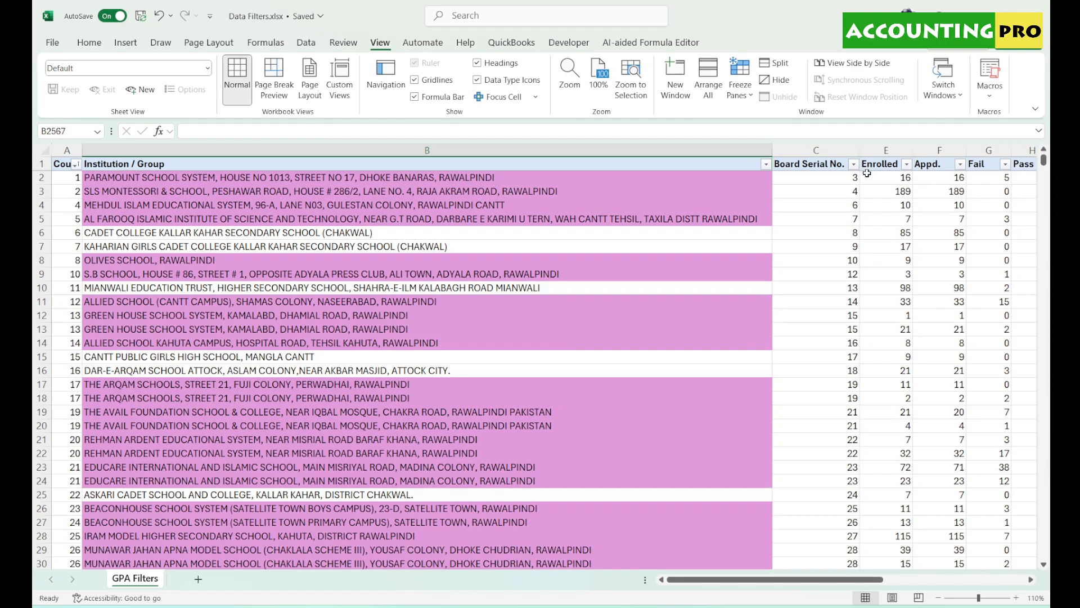
drag(839, 579, 982, 590)
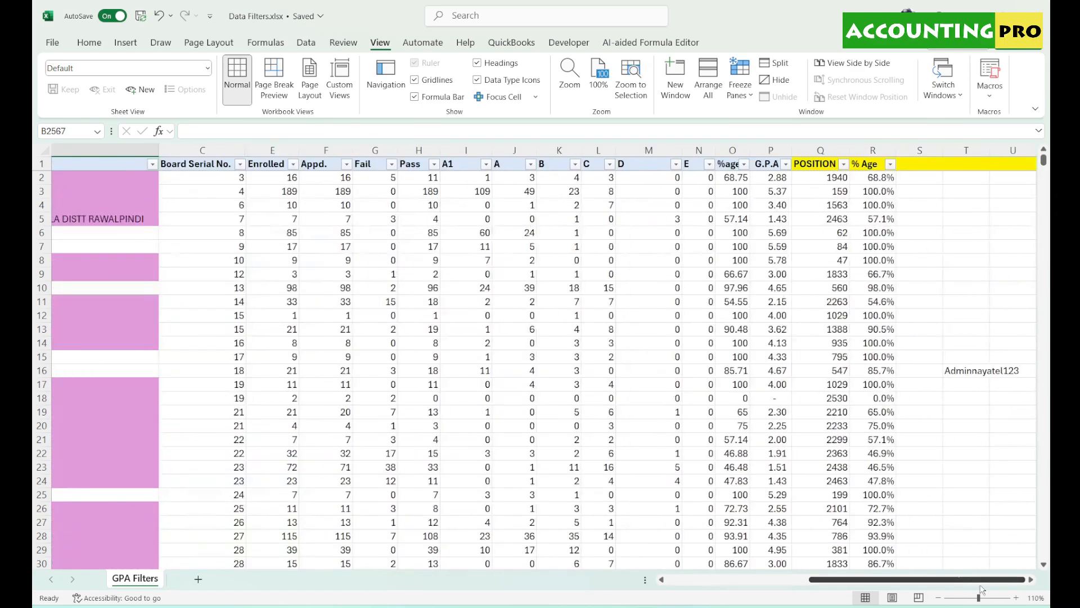
- Widen the %age column O and sort the table by % Age, smallest to largest
drag(750, 151, 764, 150)
click(758, 164)
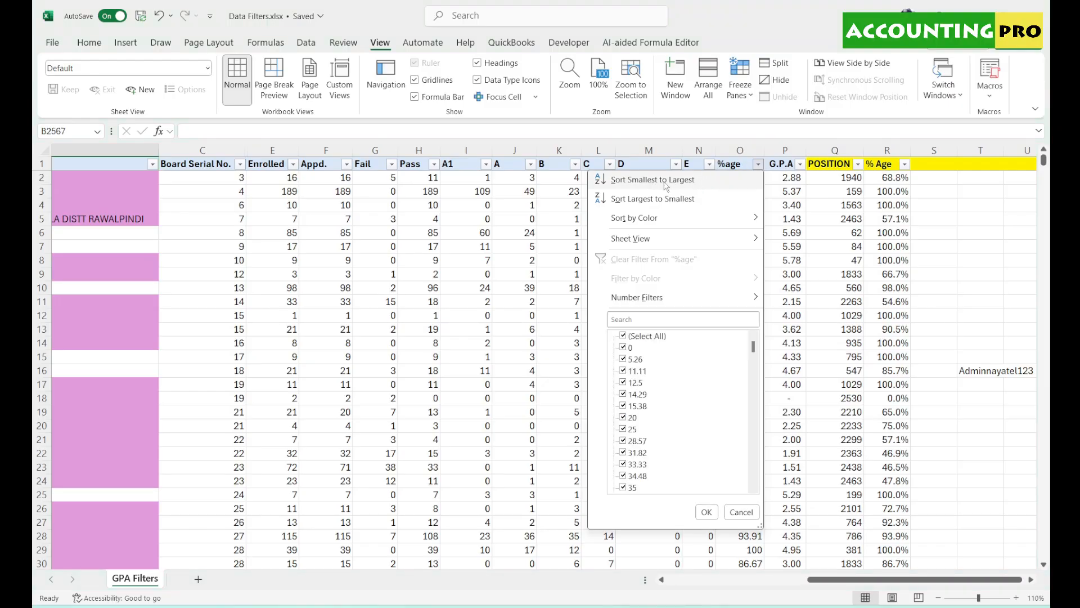
click(904, 165)
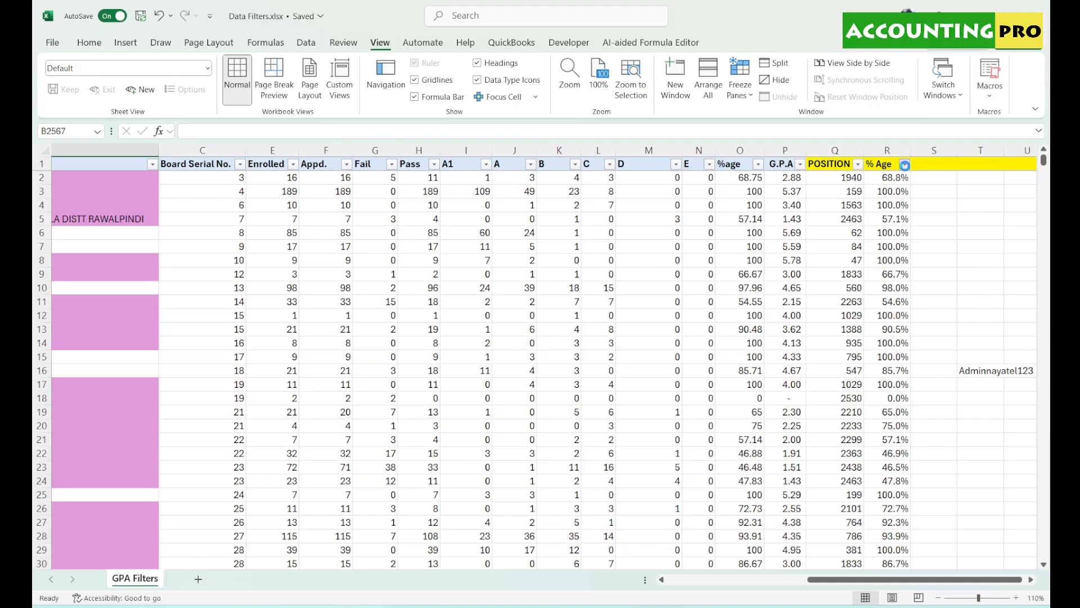
click(904, 164)
click(800, 179)
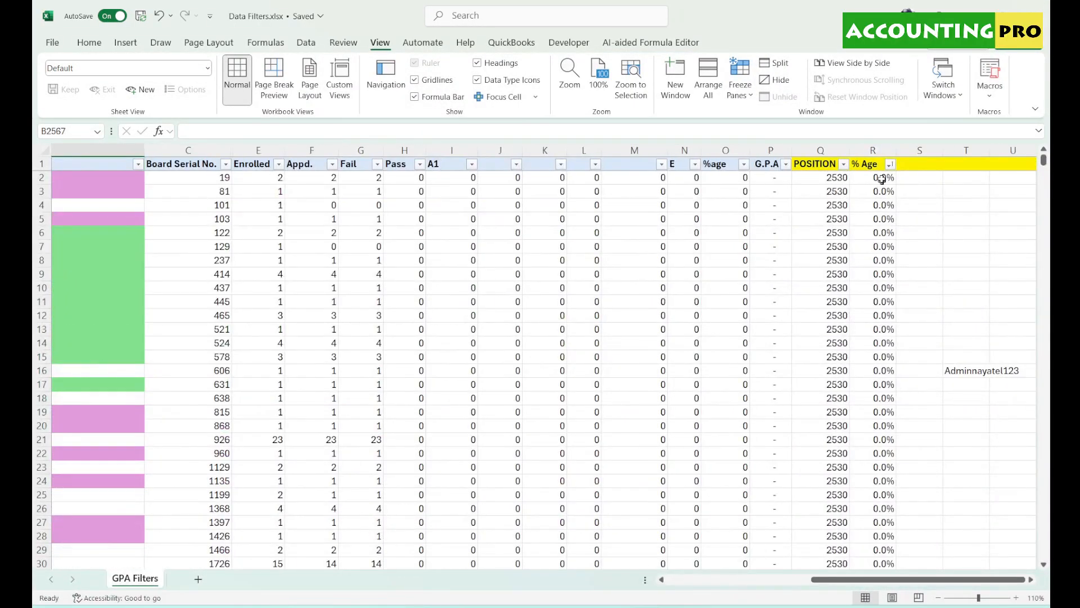
- Re-sort by % Age largest to smallest so the 100.0% schools come first
drag(882, 179, 883, 536)
click(889, 165)
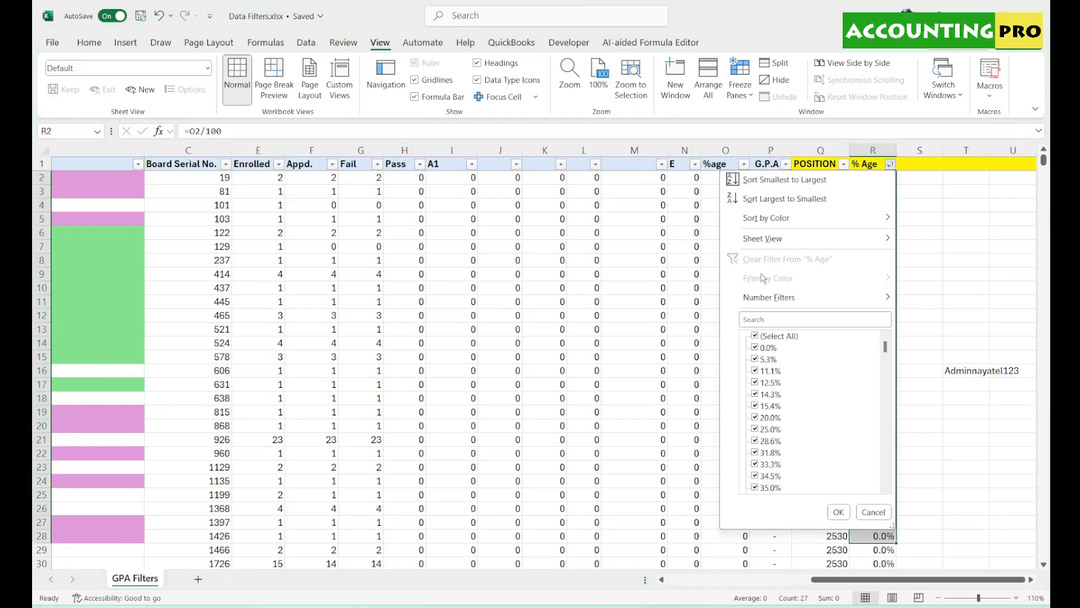
click(785, 199)
drag(883, 178, 884, 495)
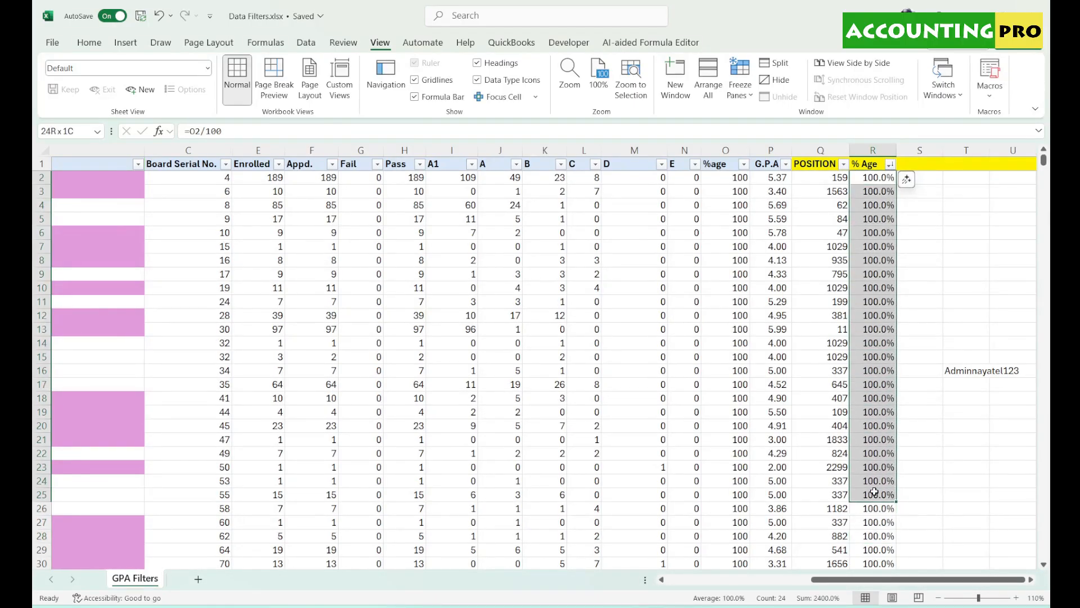
click(890, 164)
mouse_move(815, 223)
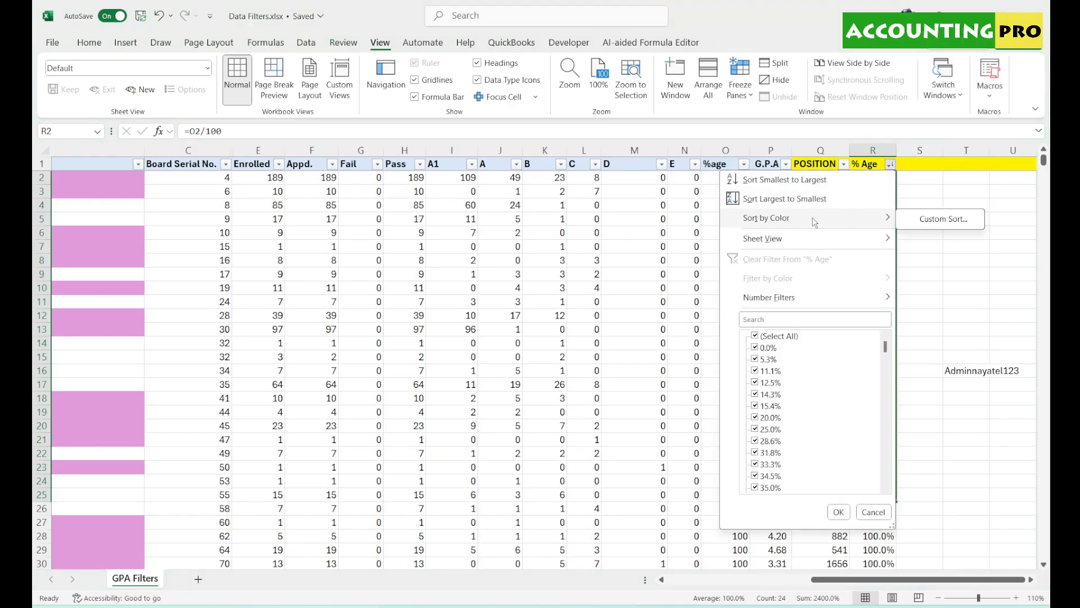
- Filter the % Age column with a Greater Than 85% number filter
mouse_move(808, 248)
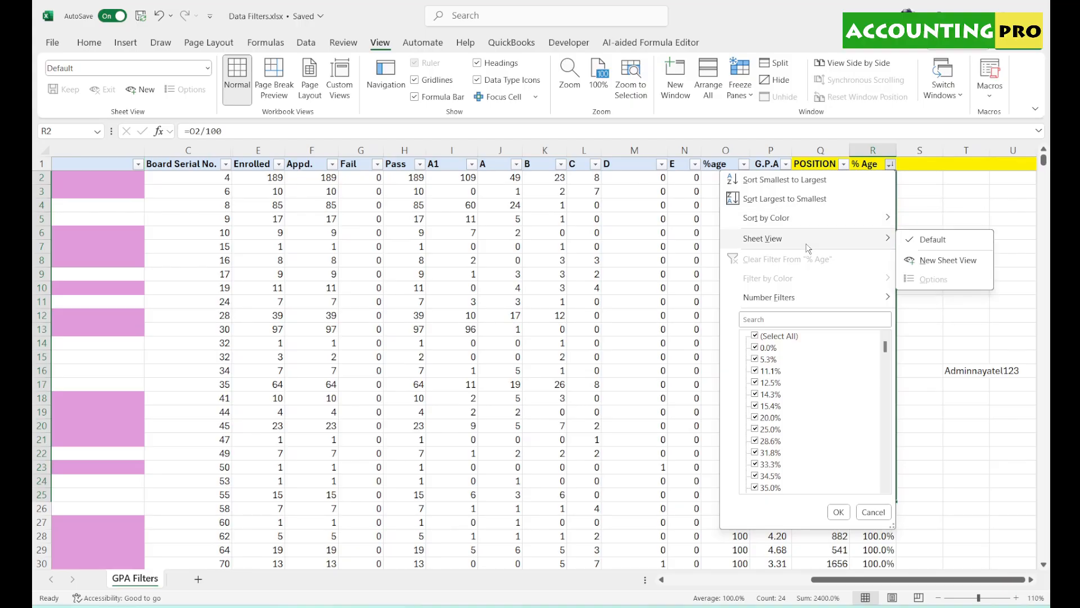
mouse_move(801, 305)
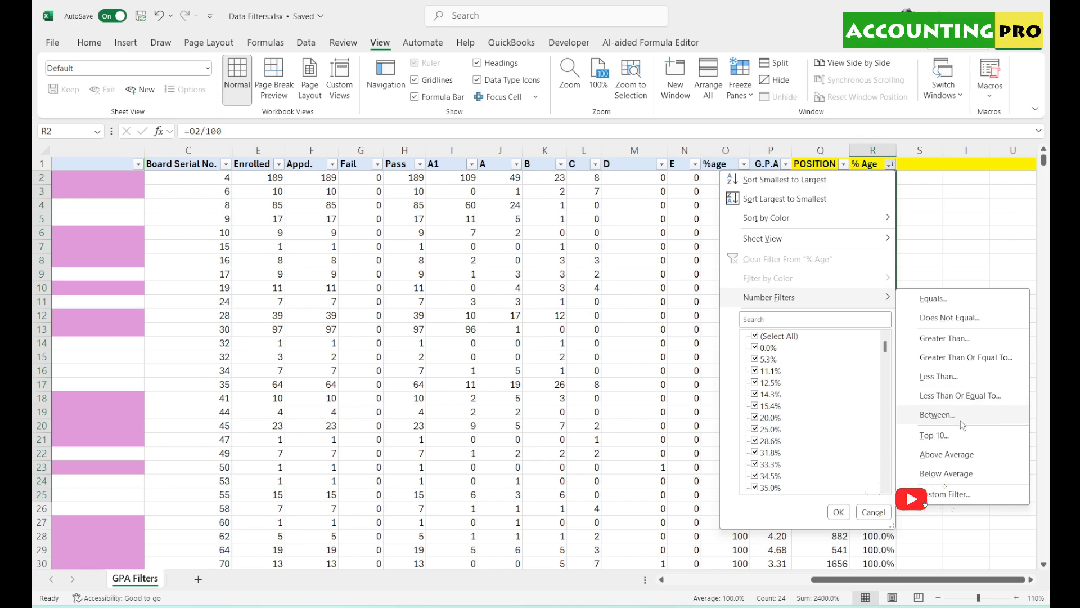
click(959, 340)
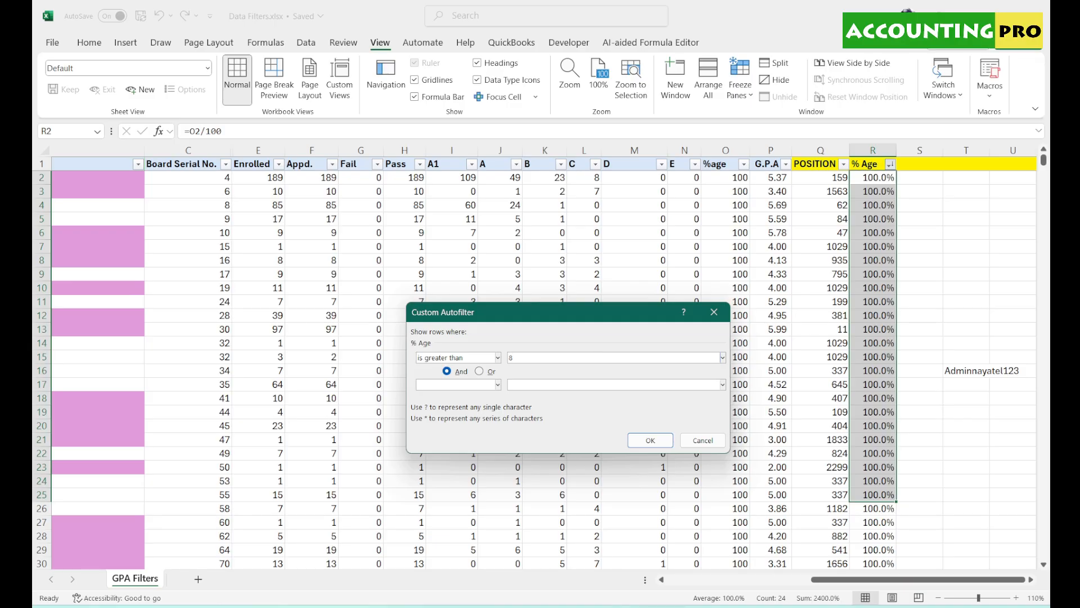
click(650, 440)
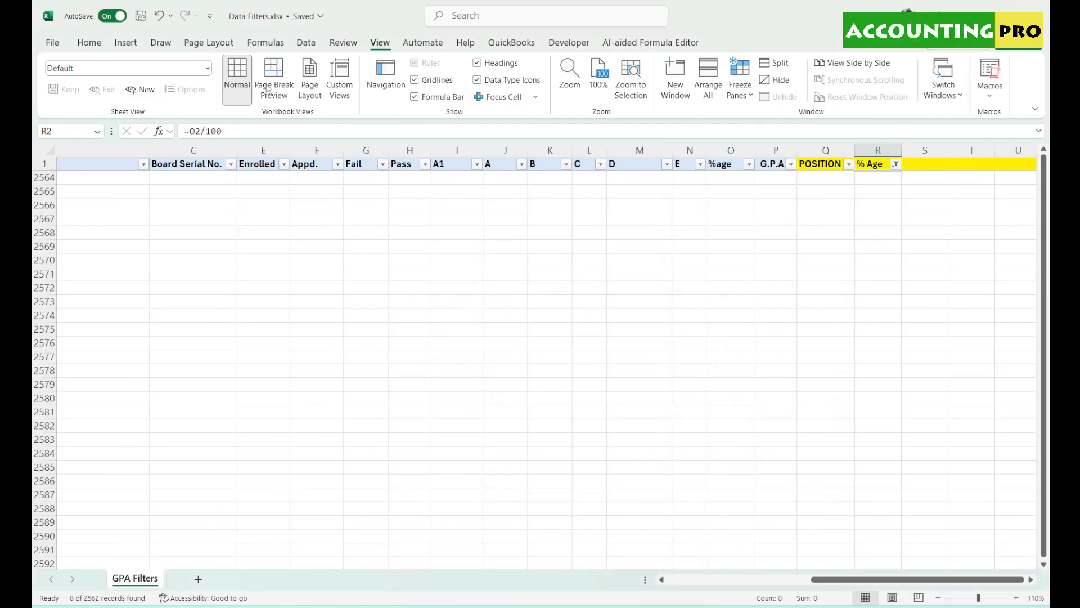
- Reapply the greater-than-85% % Age filter and browse the 1917 remaining records
click(896, 164)
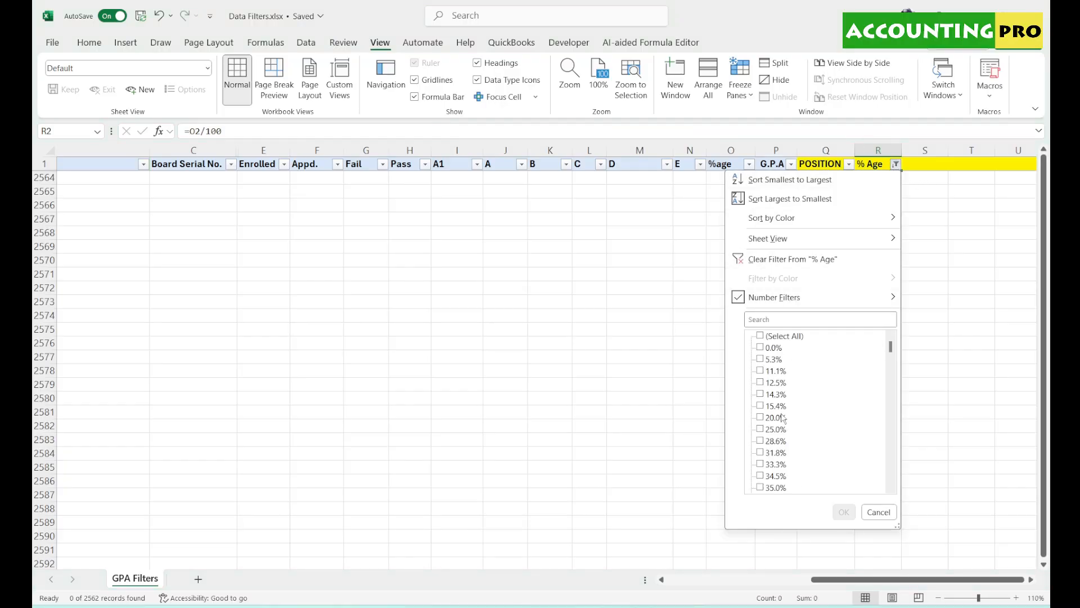
scroll(793, 414, down, 10)
scroll(816, 415, up, 3)
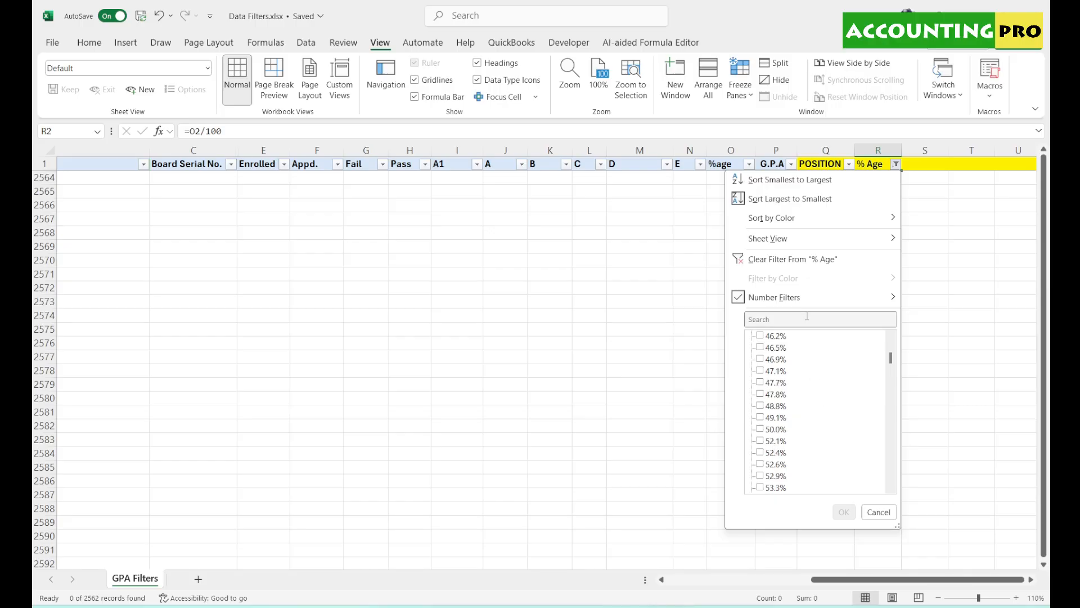
click(996, 344)
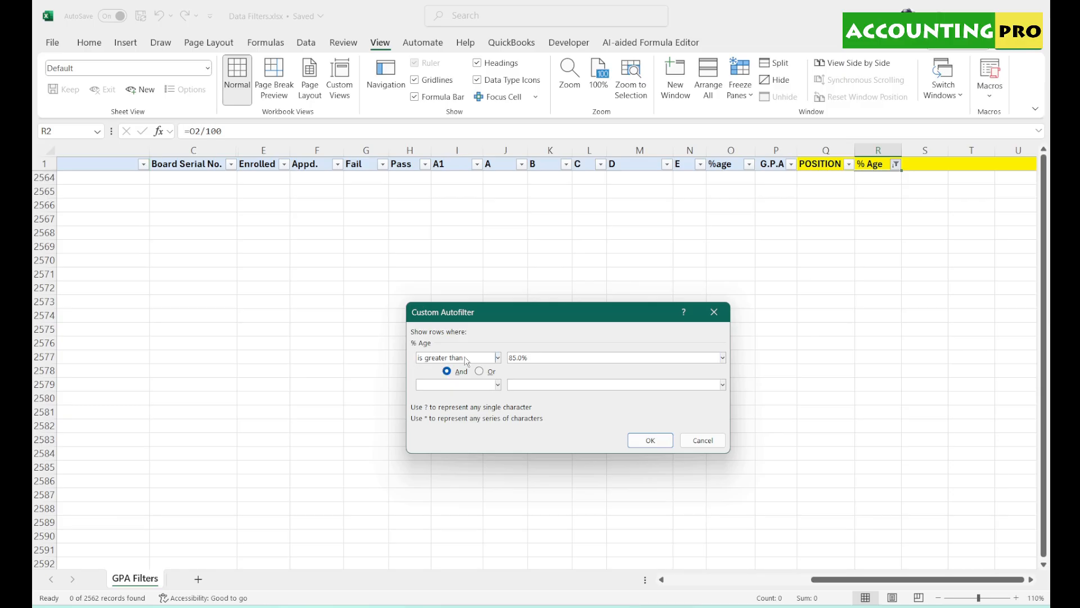
click(651, 440)
drag(1050, 527, 1047, 153)
click(873, 220)
scroll(888, 306, down, 6)
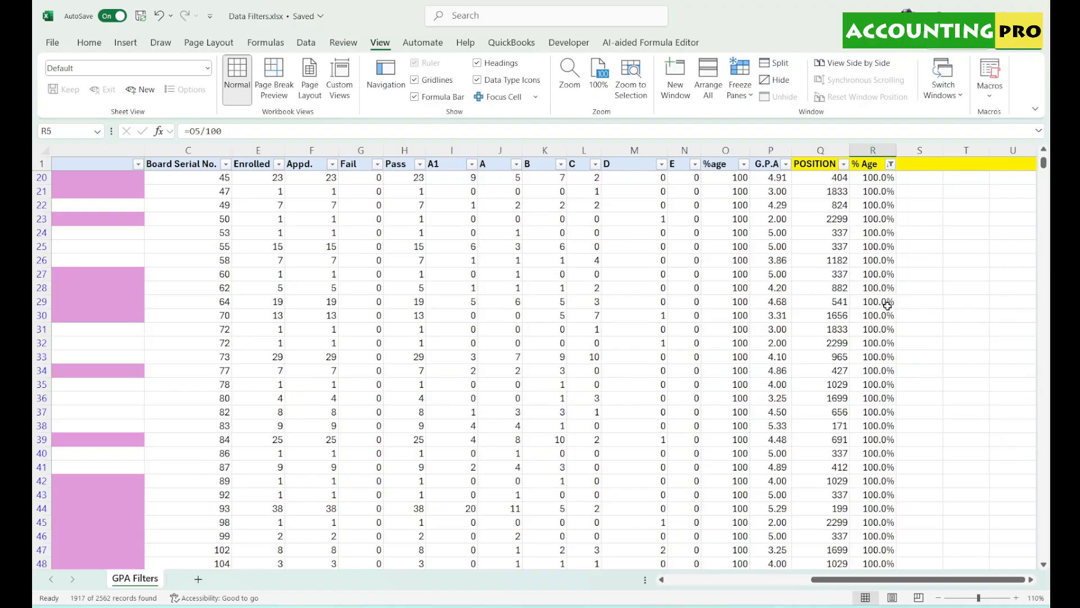
scroll(887, 306, down, 15)
drag(1045, 183, 1047, 153)
- Change the % Age filter to Equals 85.0, leaving just two schools
click(891, 164)
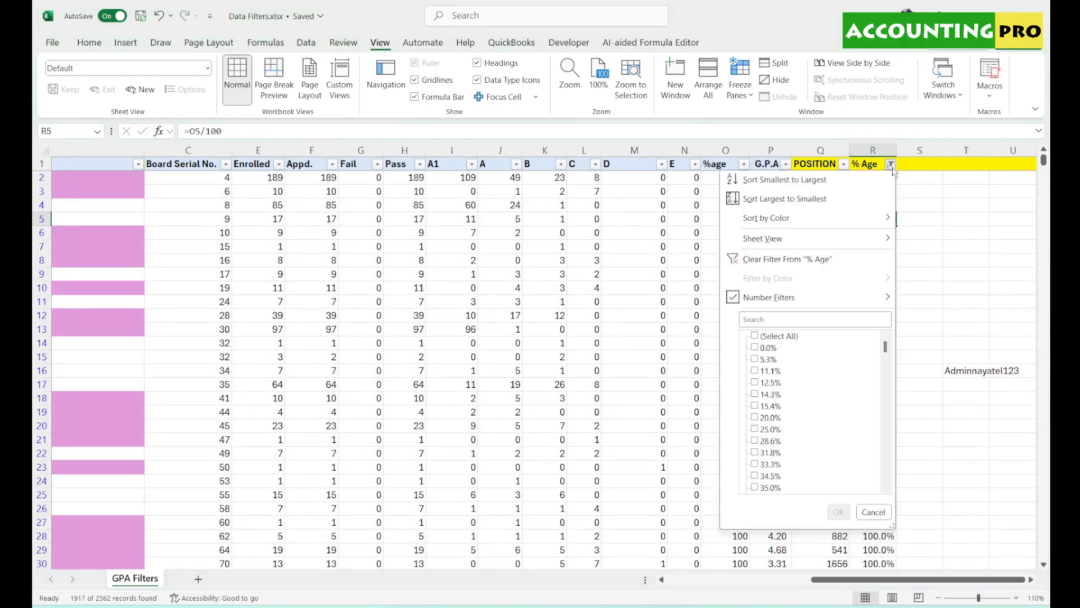
mouse_move(838, 303)
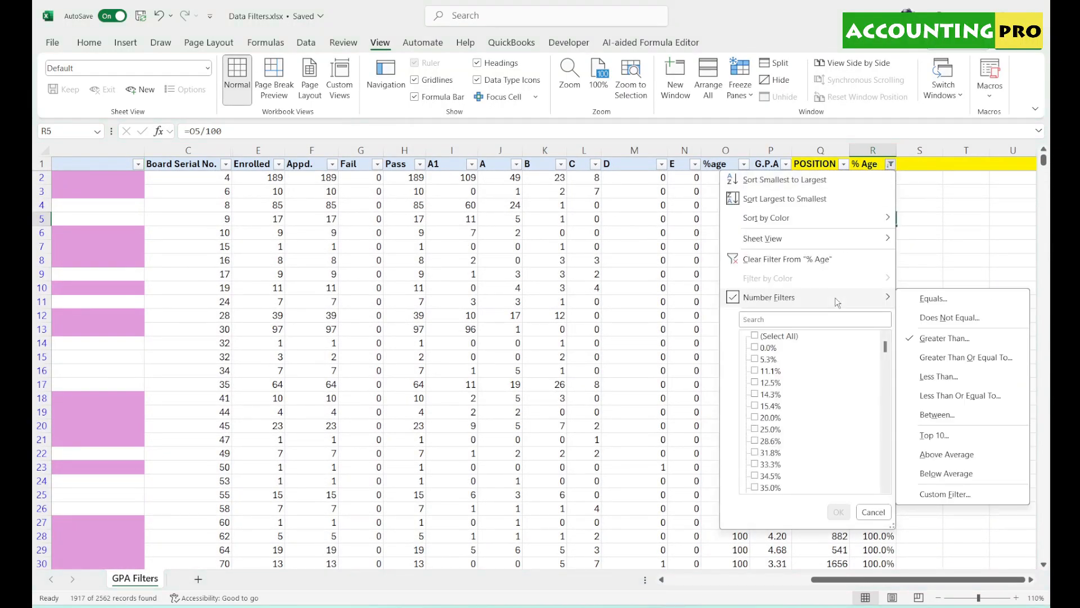
click(934, 299)
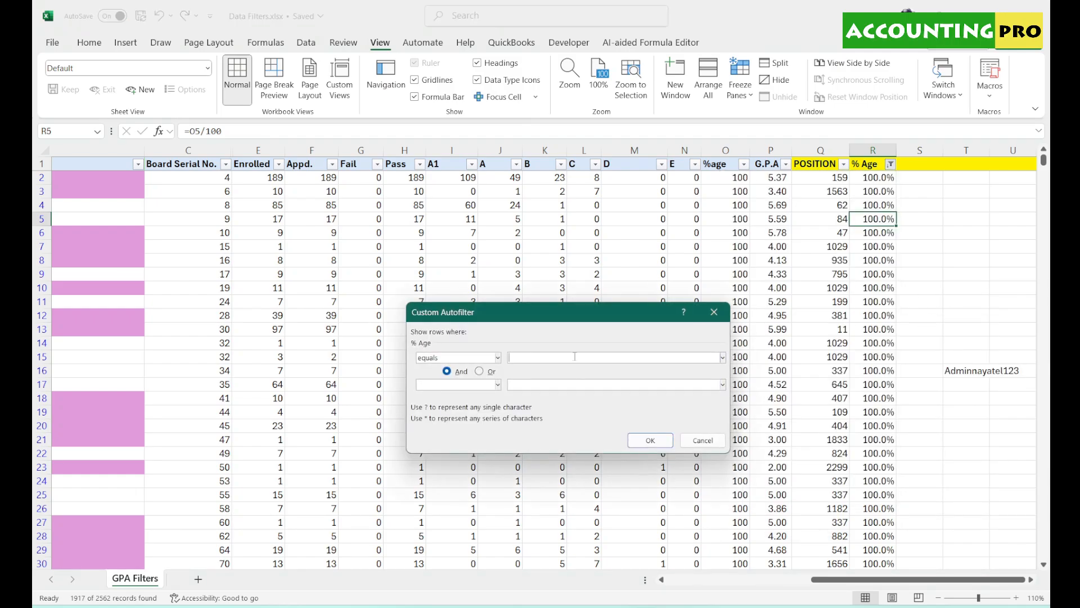
text(85.0)
key(Return)
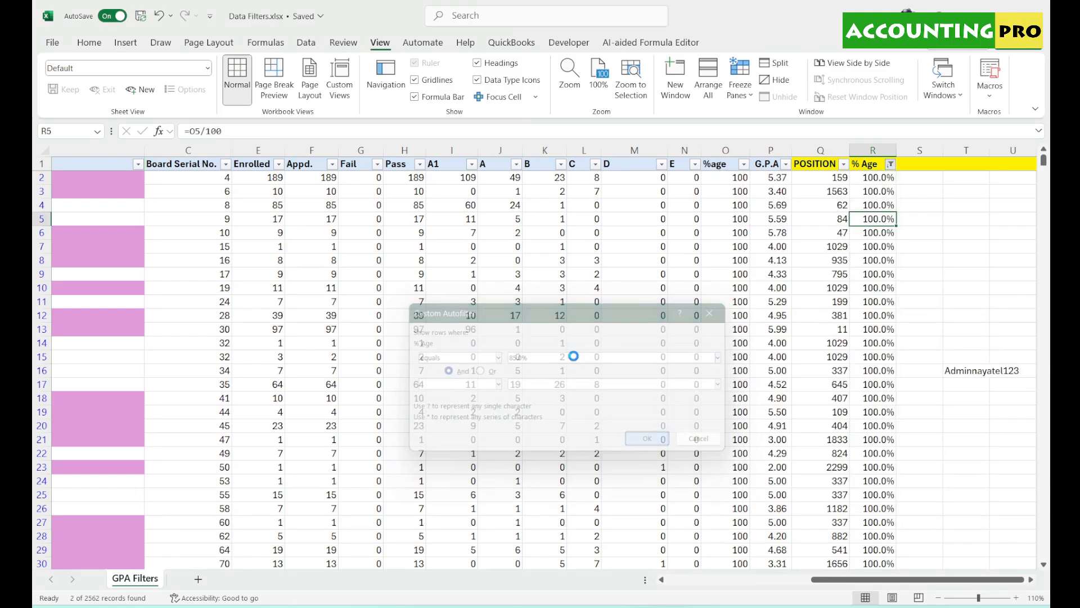
drag(889, 178, 888, 192)
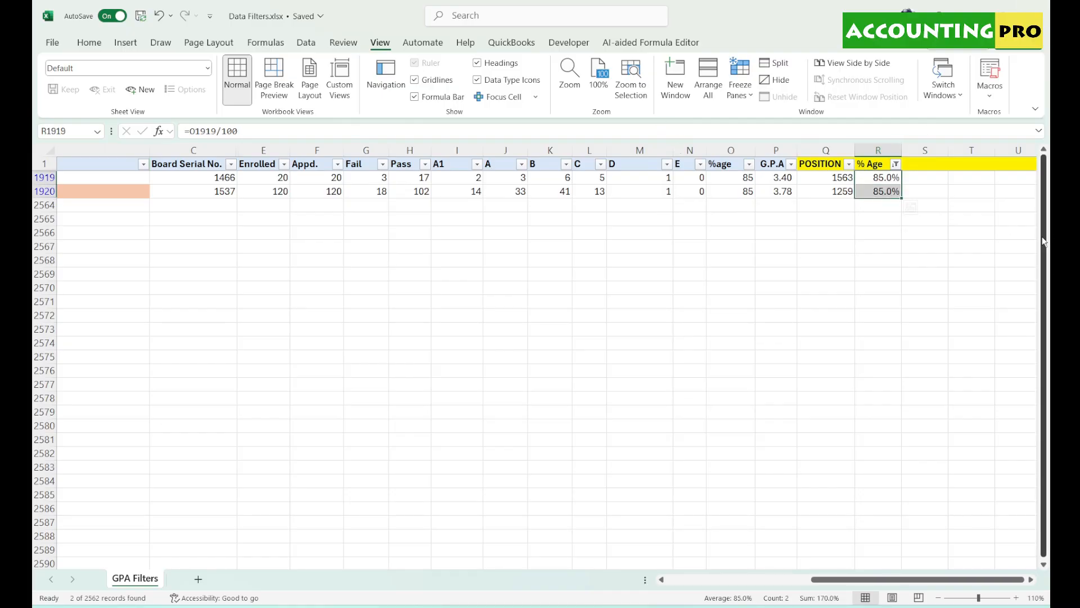
click(898, 164)
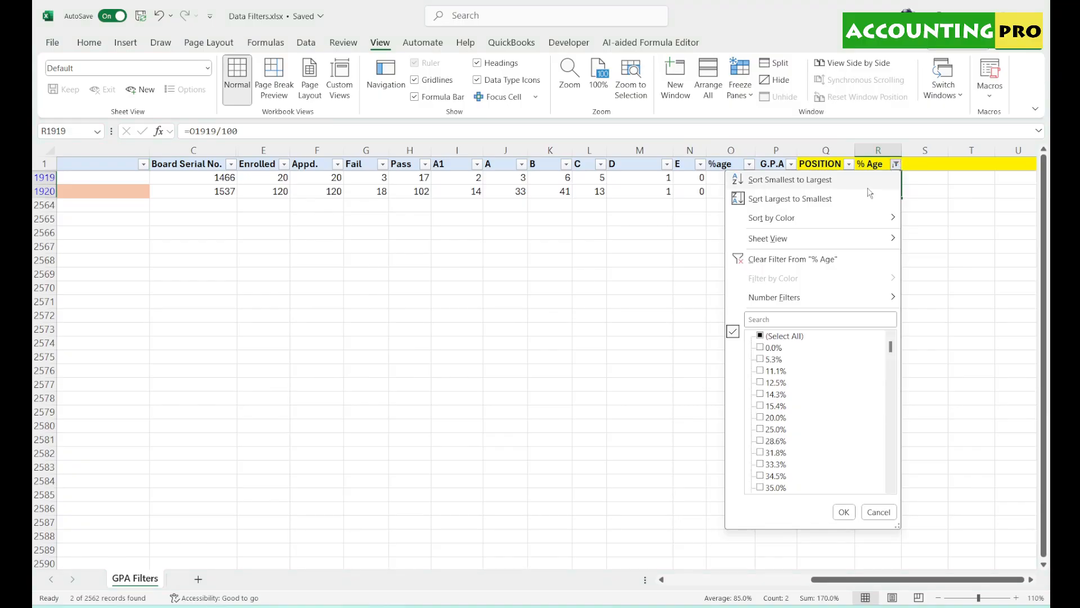
- Clear the % Age filter and replace it with Less Than 50.0%, showing 100 records
click(792, 259)
click(895, 164)
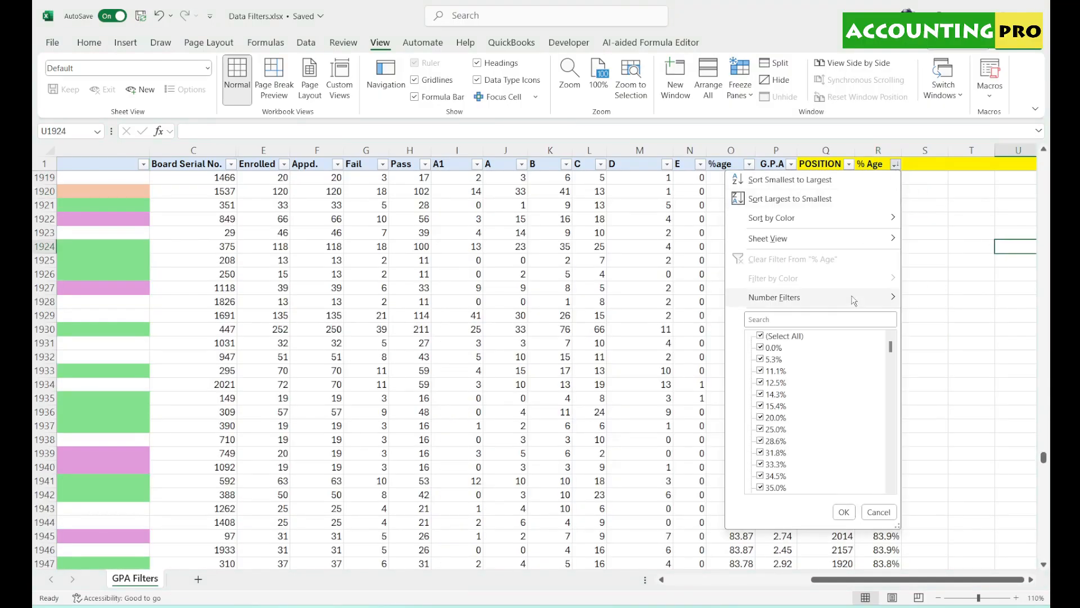
mouse_move(854, 299)
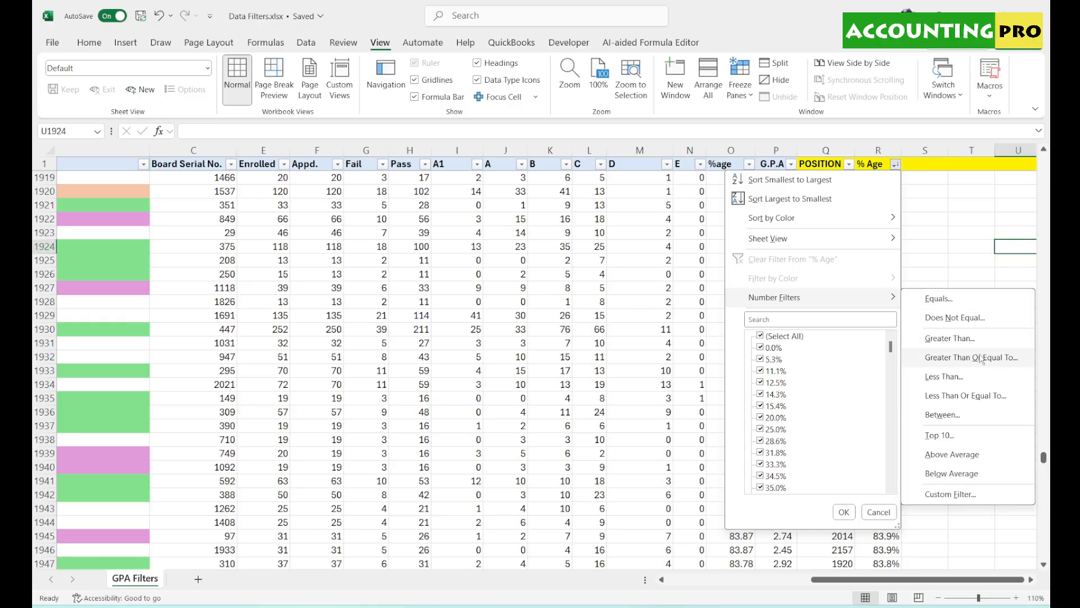
click(958, 385)
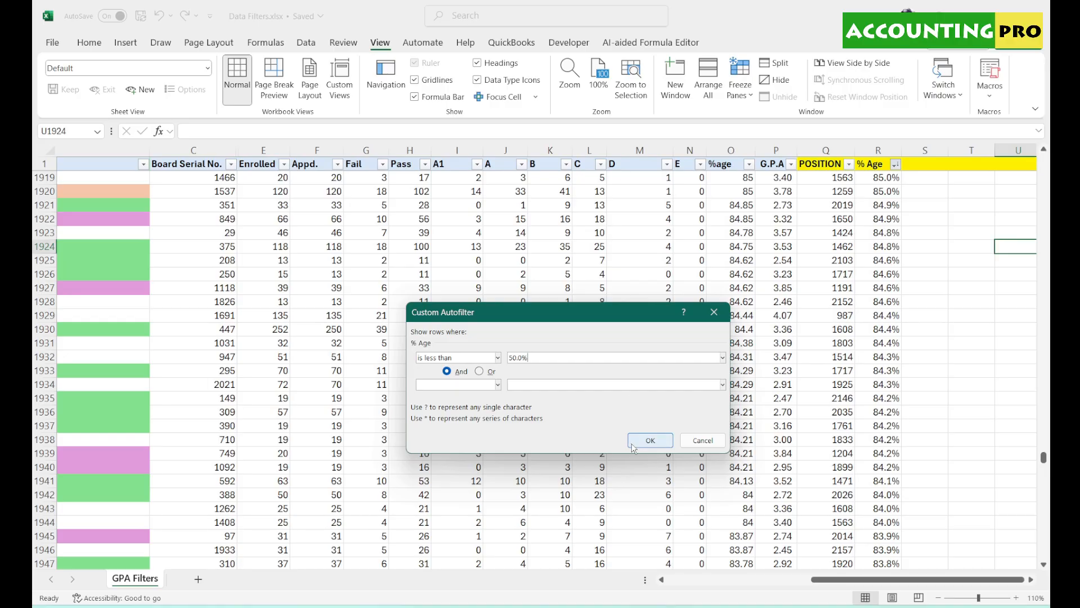
click(650, 441)
mouse_move(1044, 185)
mouse_down()
mouse_move(1050, 465)
mouse_move(1046, 186)
mouse_up()
click(896, 164)
mouse_move(870, 299)
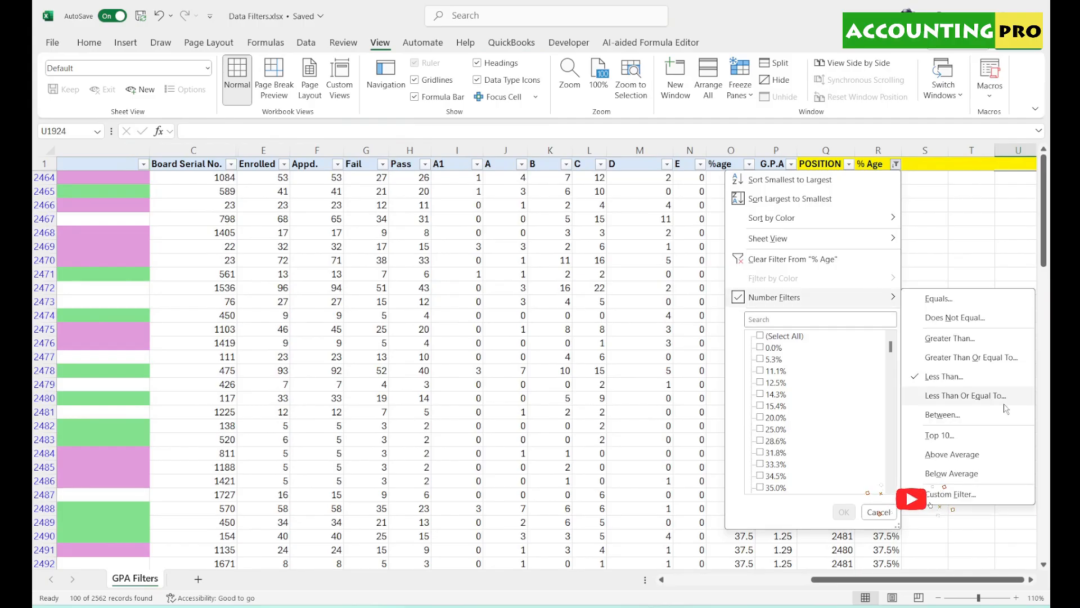
- Set a Between filter on % Age from 50 to 80, leaving 425 records
click(941, 416)
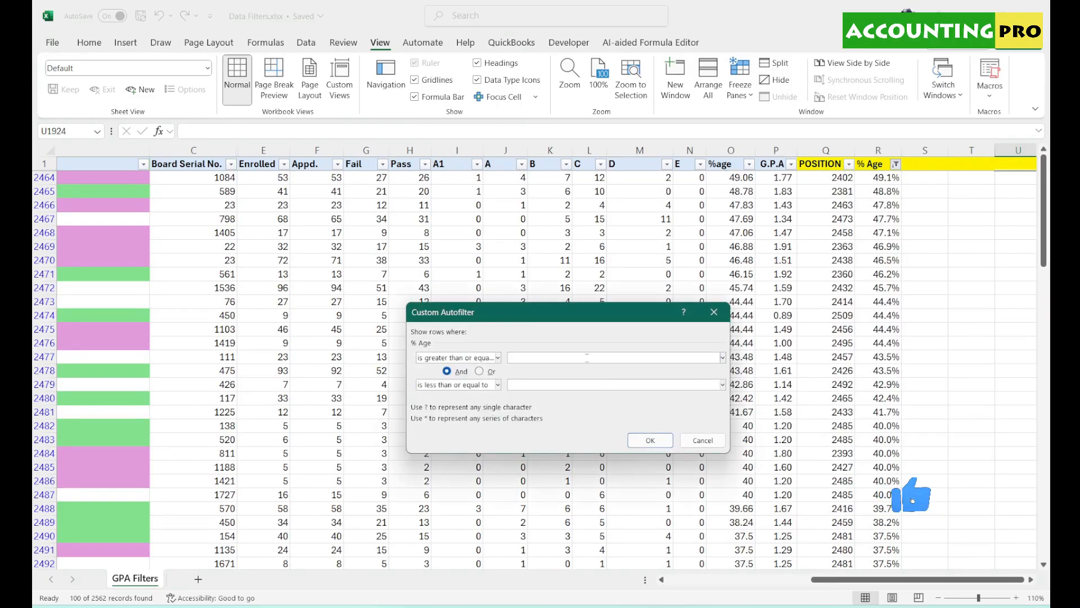
text(50)
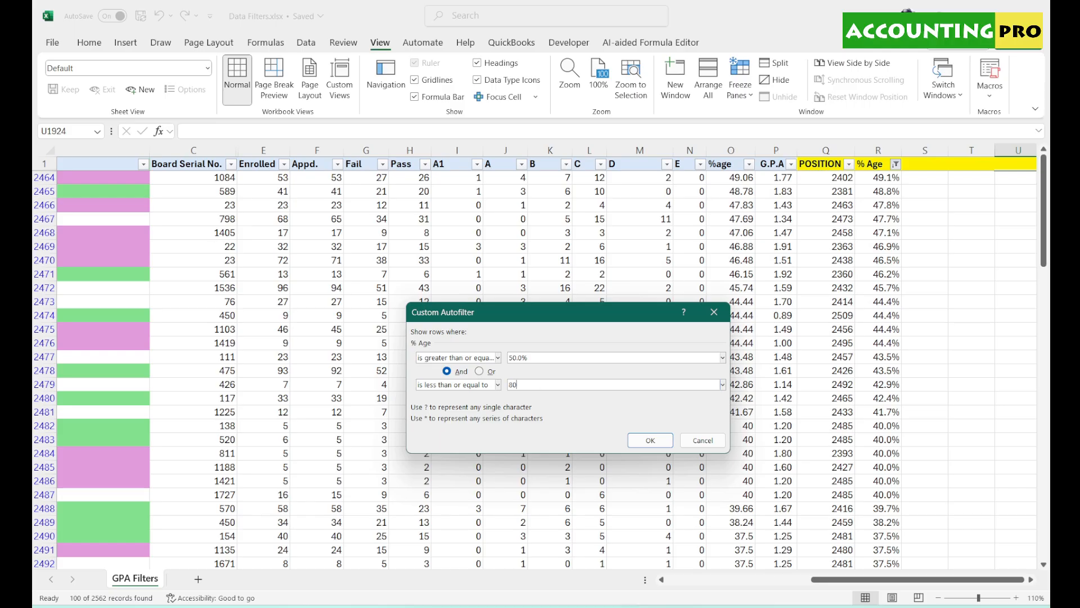
click(651, 440)
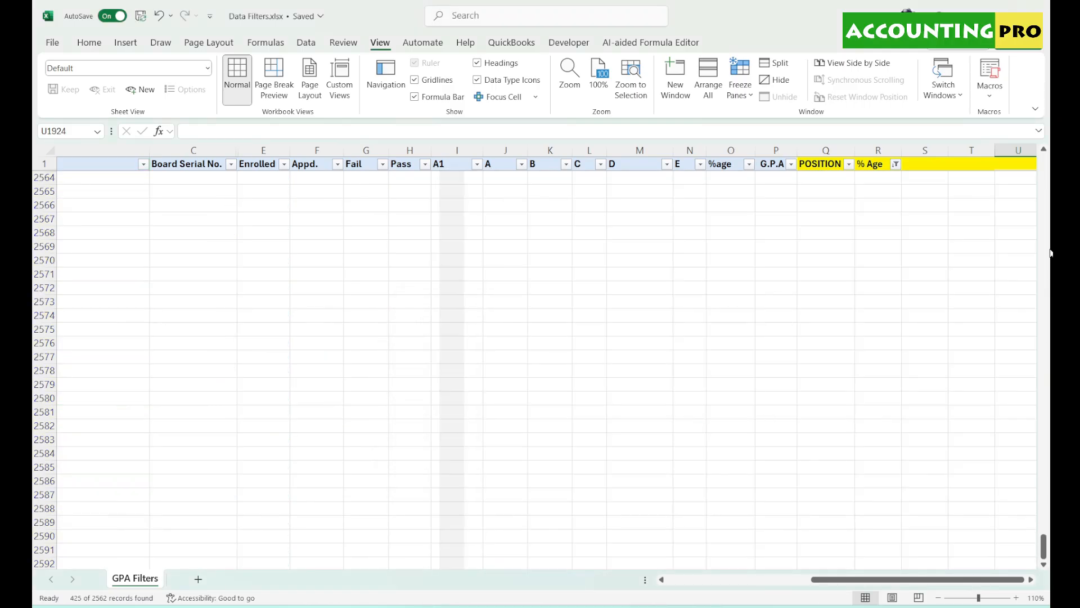
drag(1043, 544, 1051, 120)
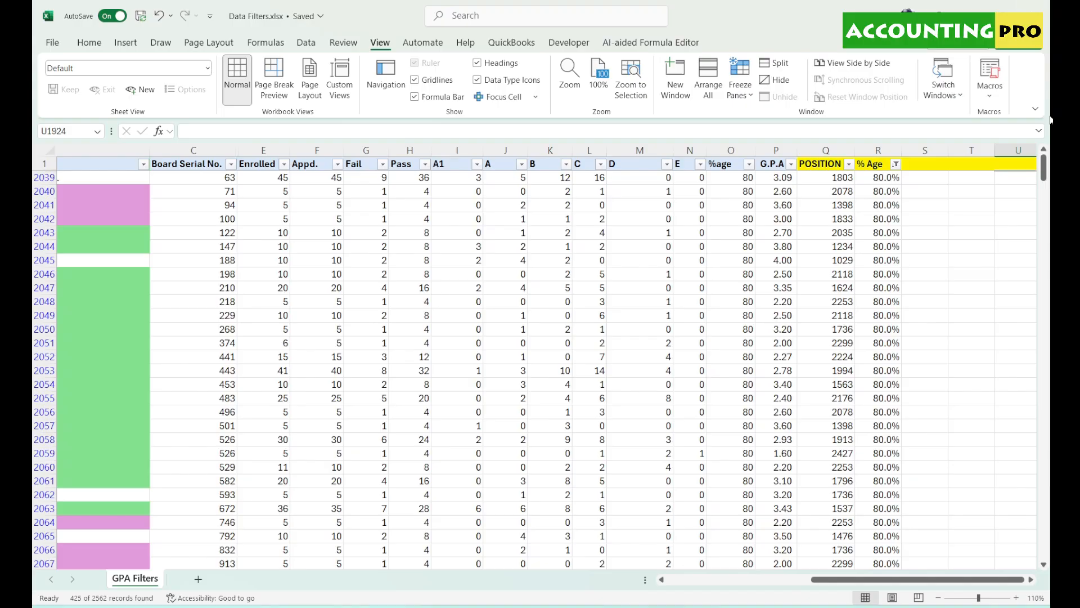
click(878, 274)
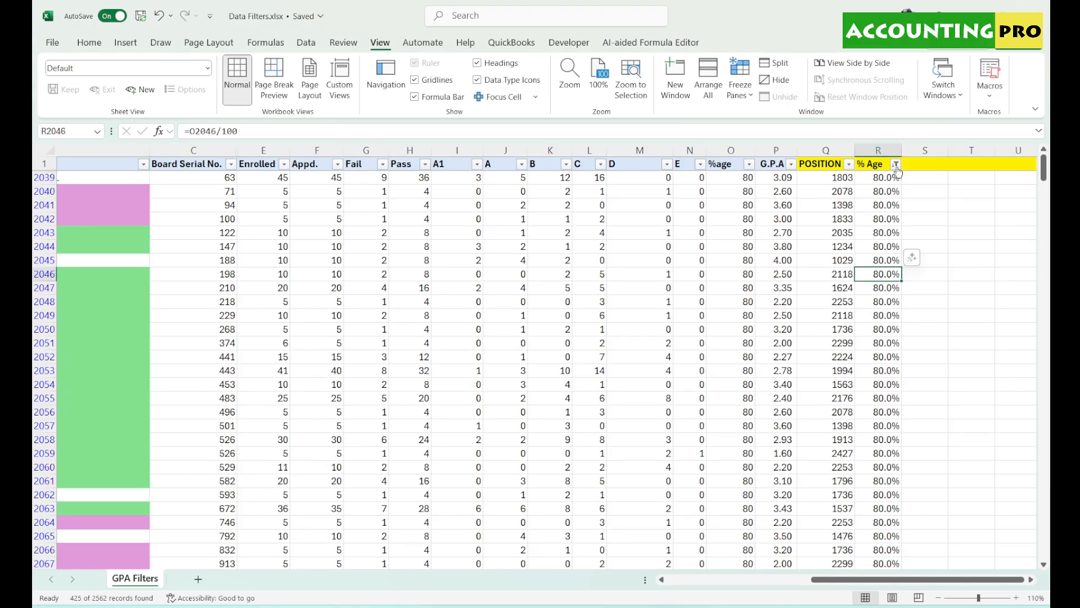
- Apply a Top 10 Percent filter on % Age, showing 1074 of 2562 records
click(896, 164)
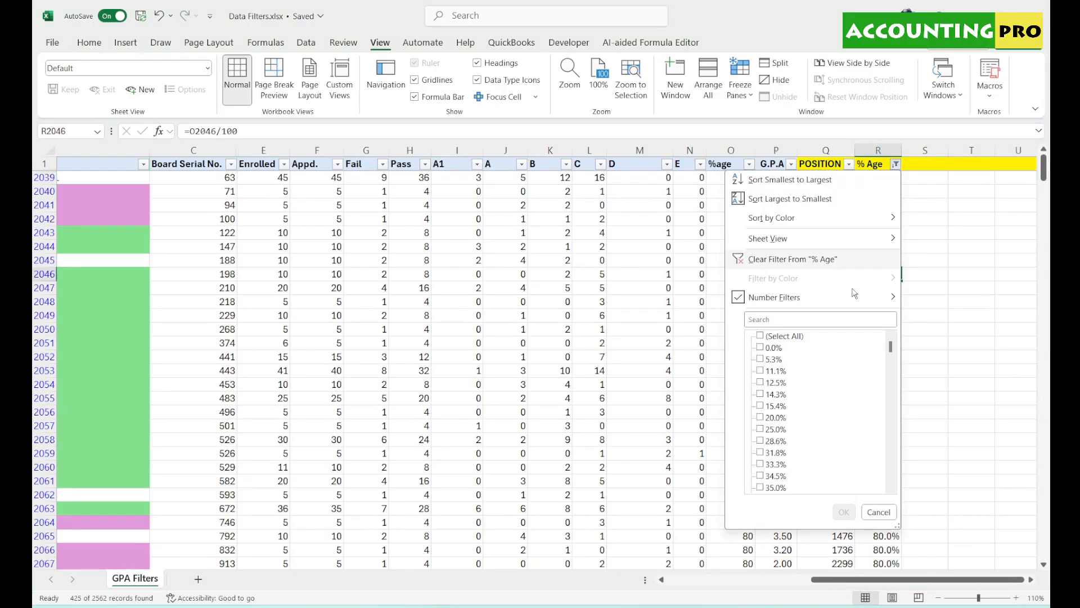
mouse_move(854, 301)
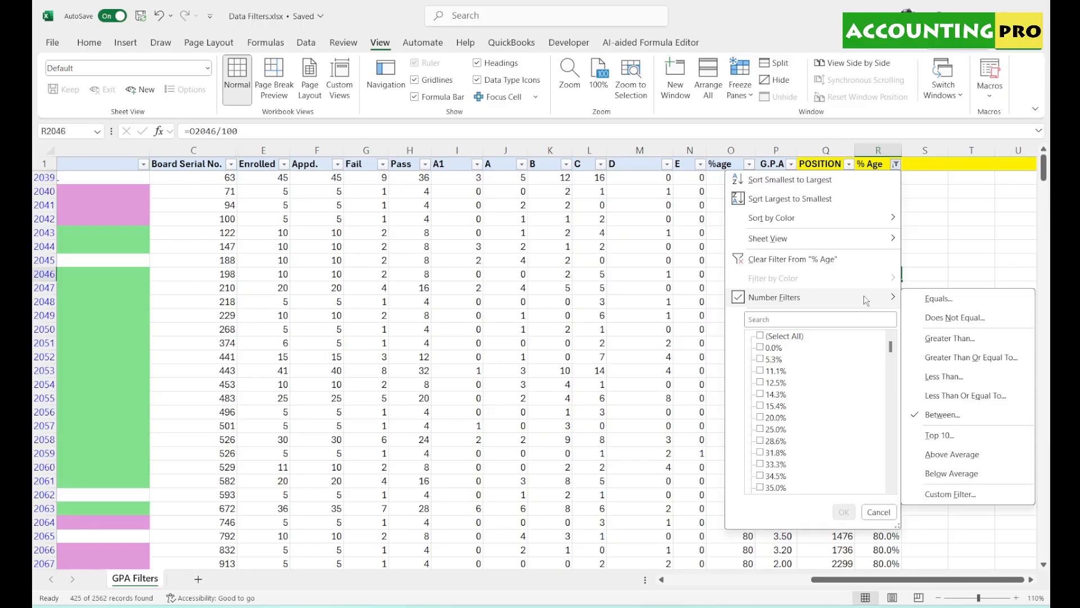
click(939, 436)
click(666, 357)
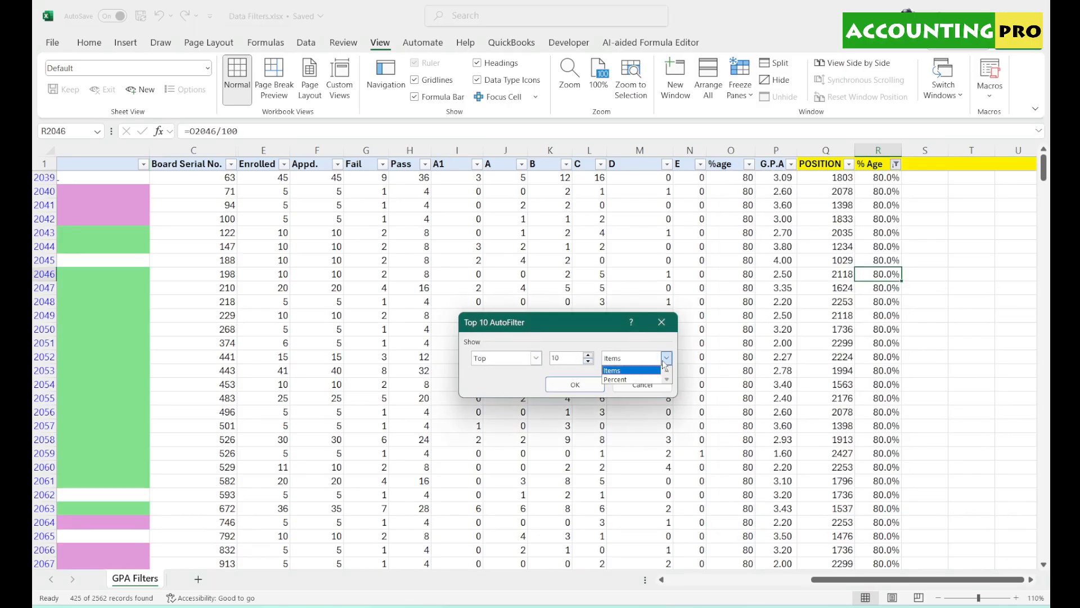
click(630, 378)
click(575, 384)
- Clear the filter from % Age so all school rows show again
drag(1043, 552, 1050, 148)
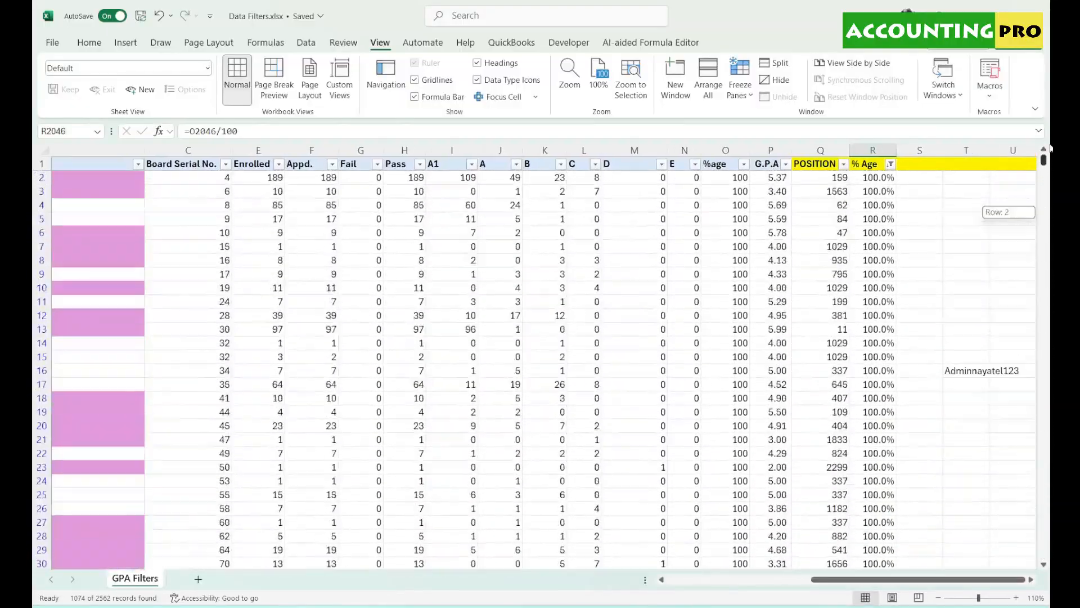
click(890, 163)
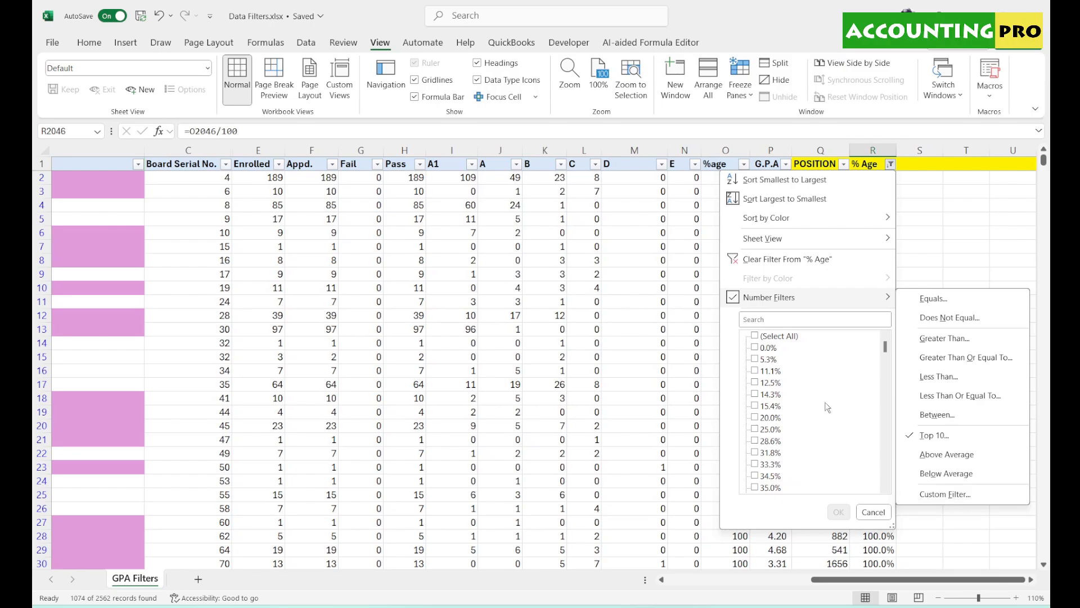
click(772, 262)
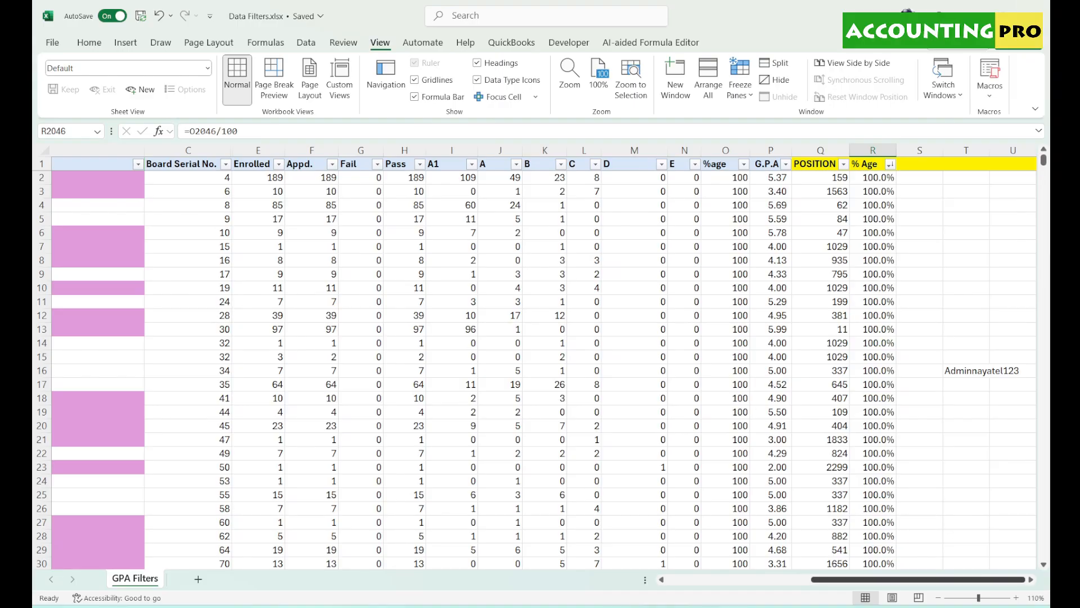
- Sort rows by Count smallest to largest, then select B1 and open its Institution / Group filter
drag(972, 583, 999, 583)
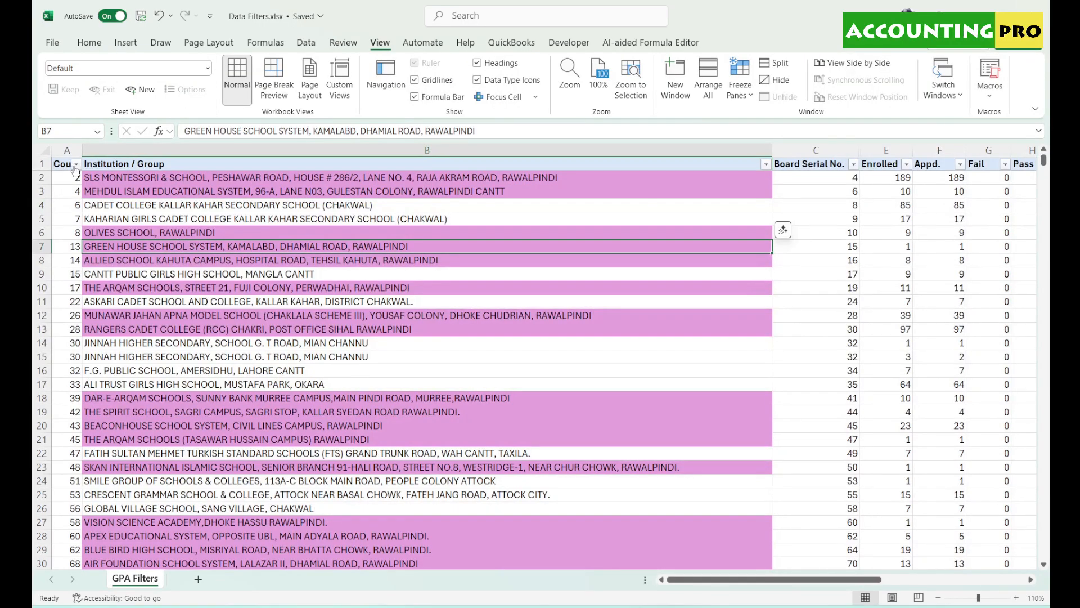
click(72, 164)
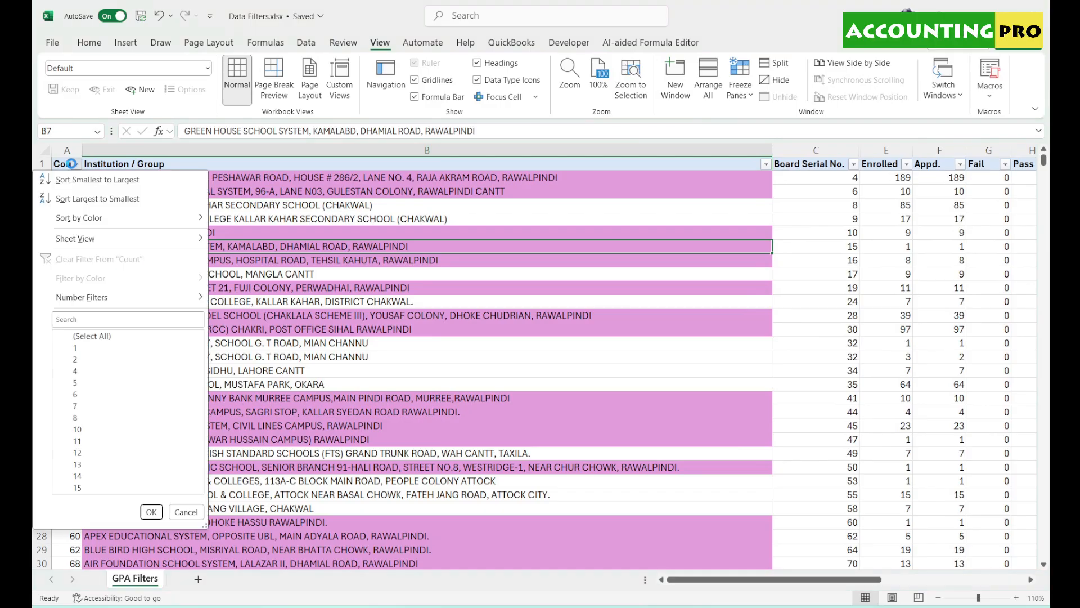
click(92, 180)
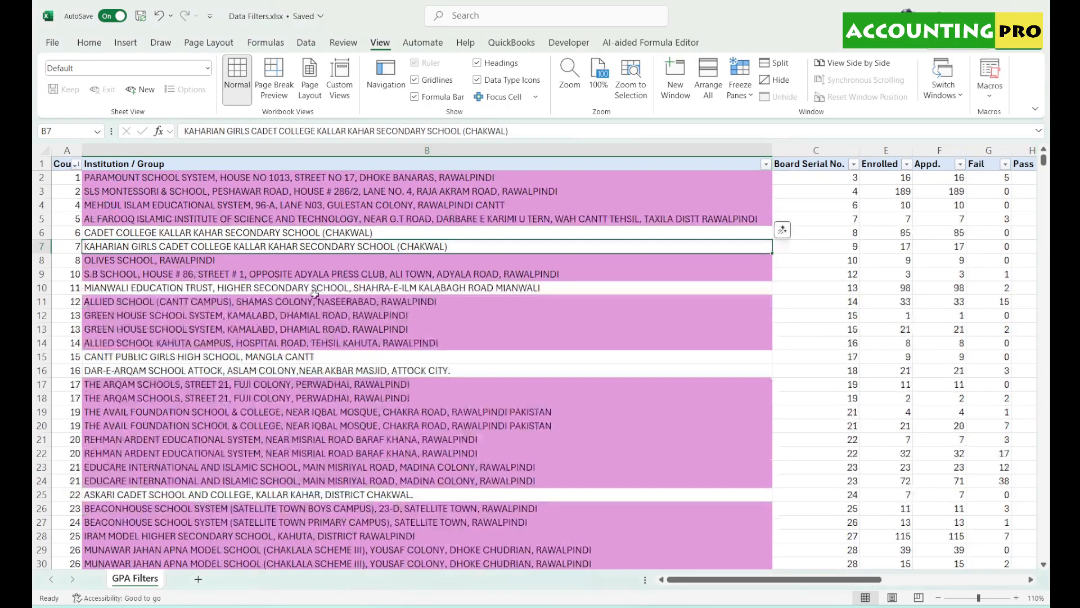
drag(835, 579, 726, 568)
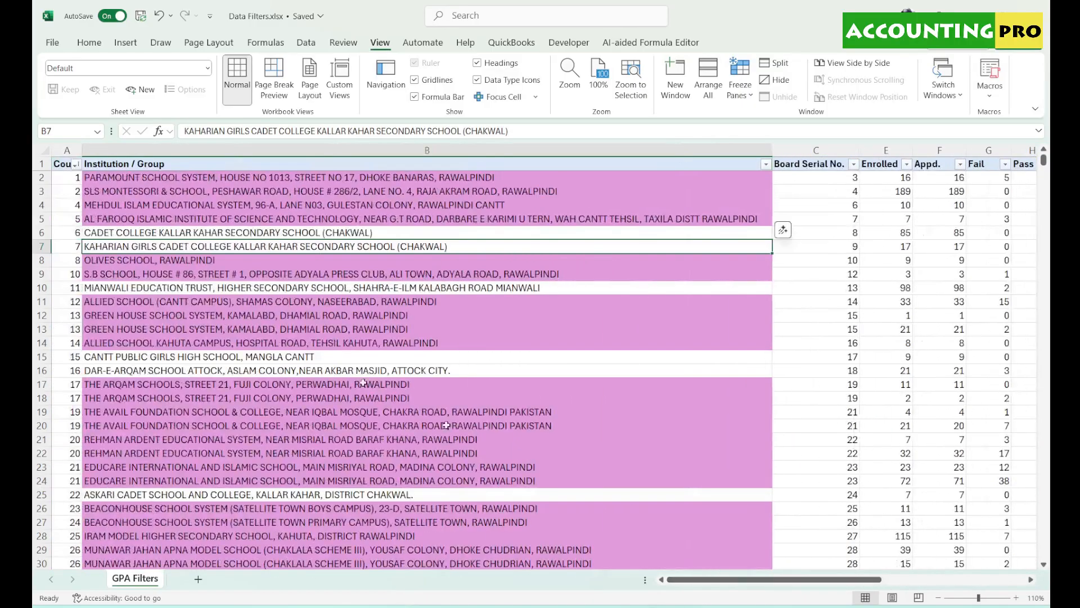
click(284, 168)
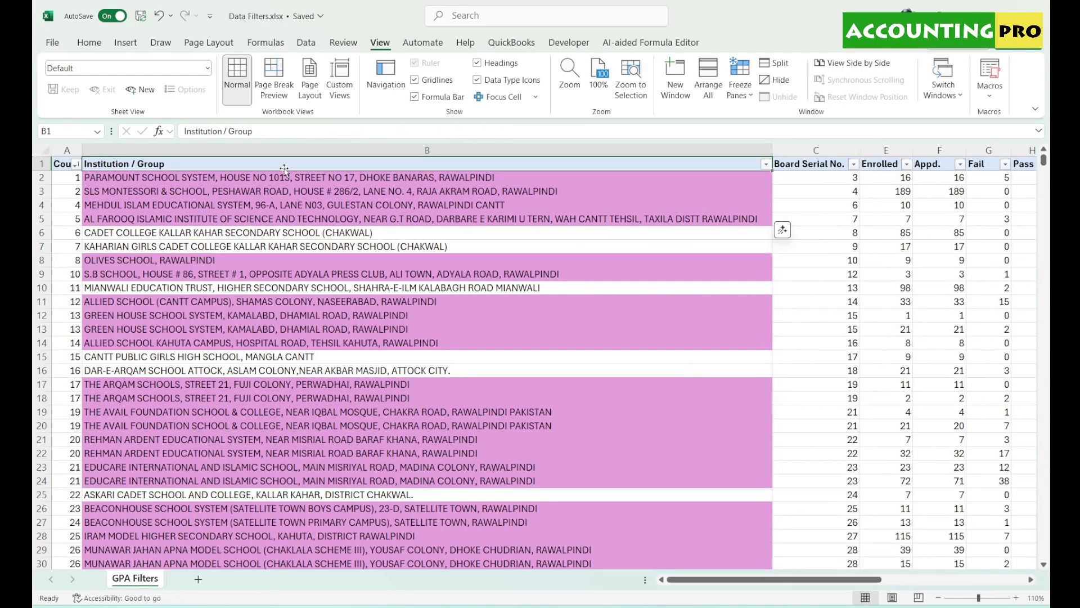
click(766, 165)
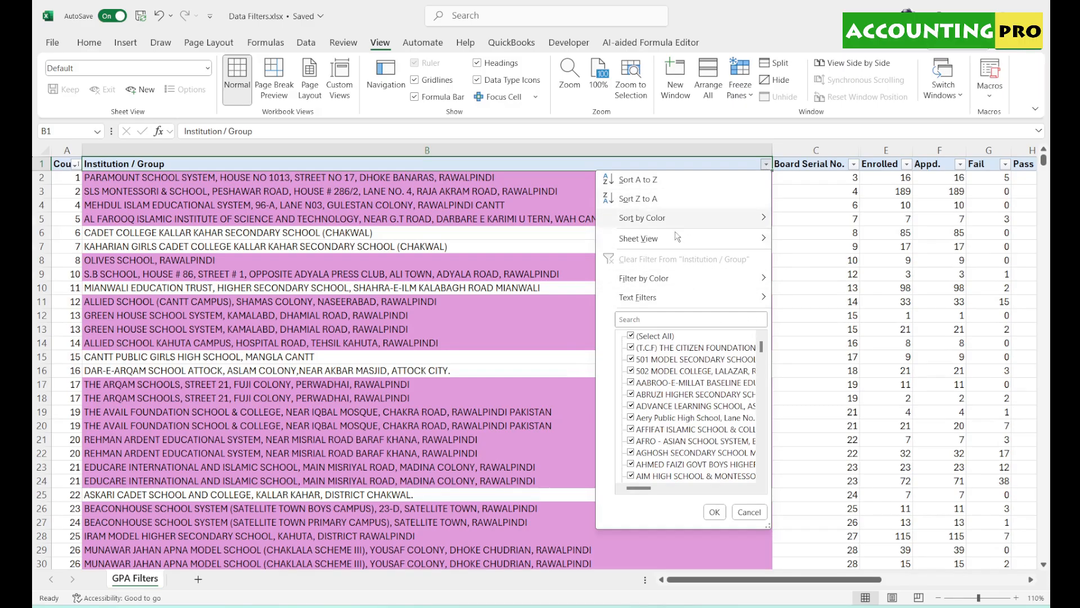
- Abandon the institution text filter and clear all filters with Home > Sort & Filter > Clear
mouse_move(674, 303)
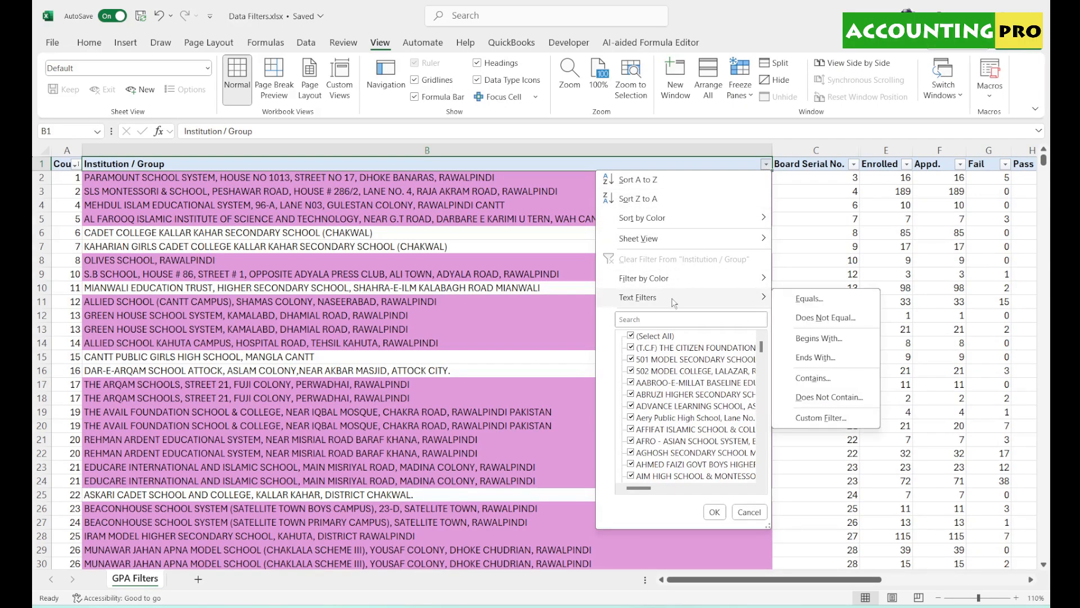
click(826, 419)
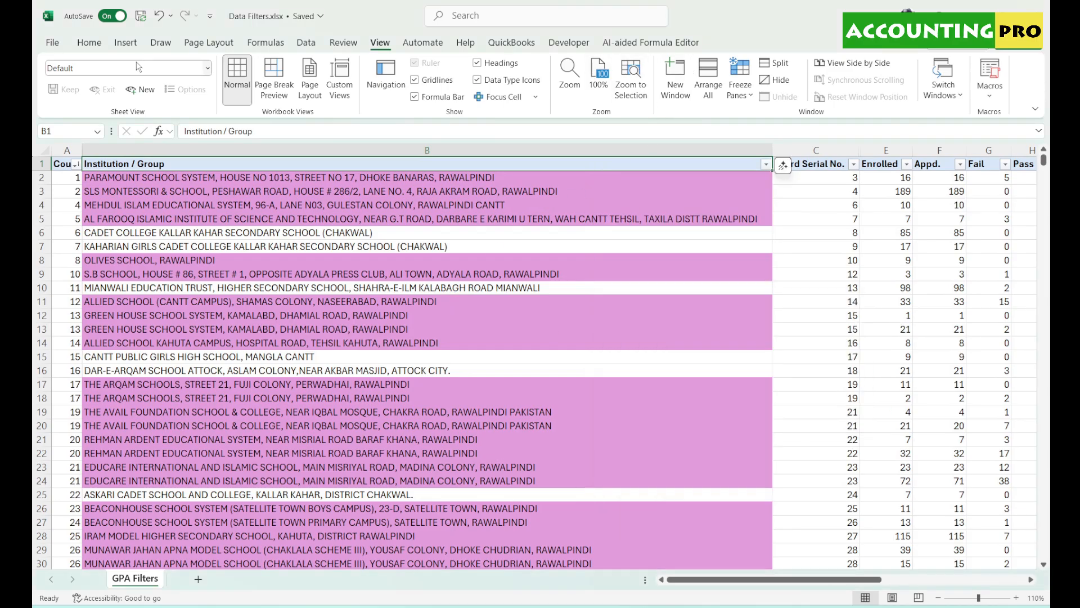
click(91, 43)
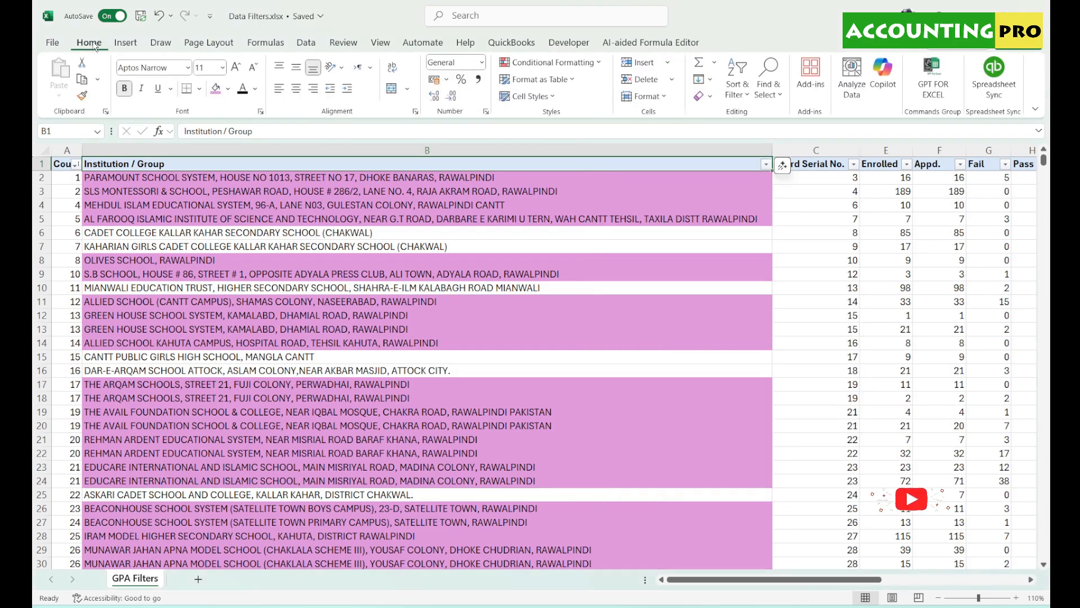
click(737, 93)
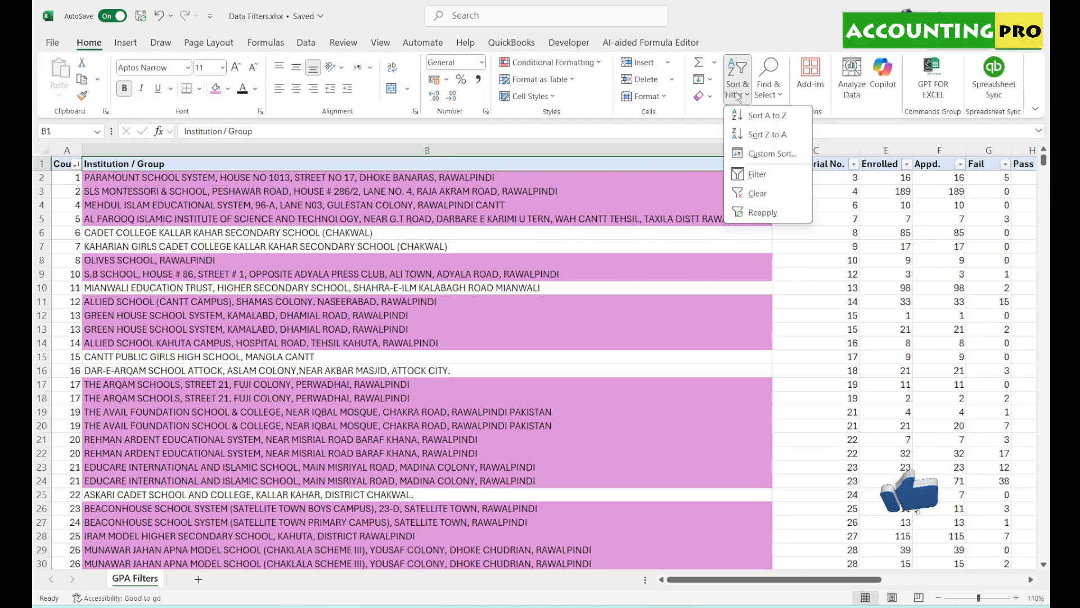
click(757, 193)
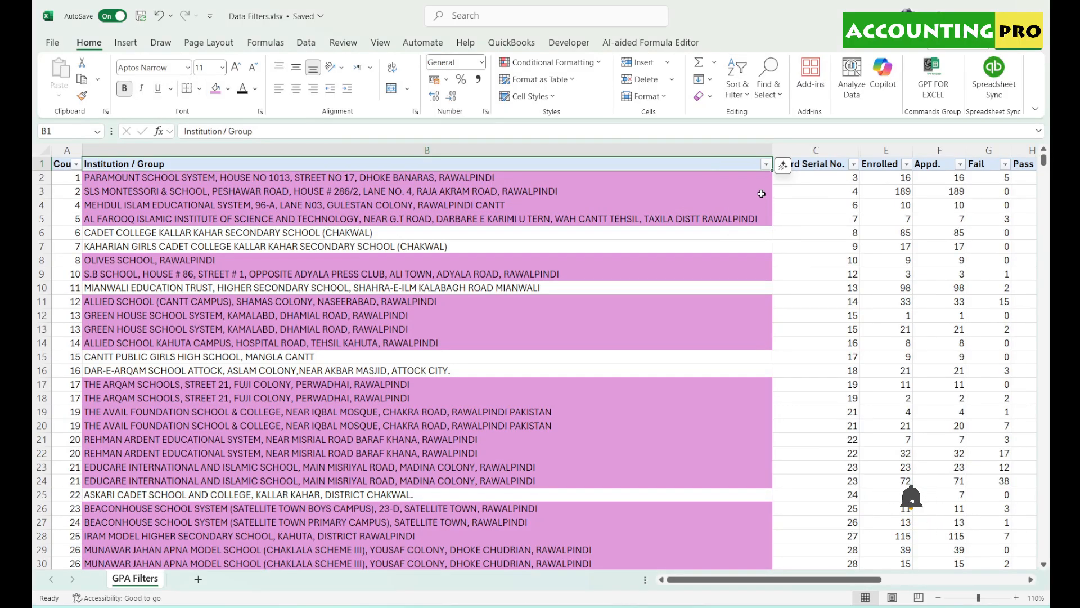
- Open the Custom Sort dialog, move it aside, and cancel without sorting
click(747, 94)
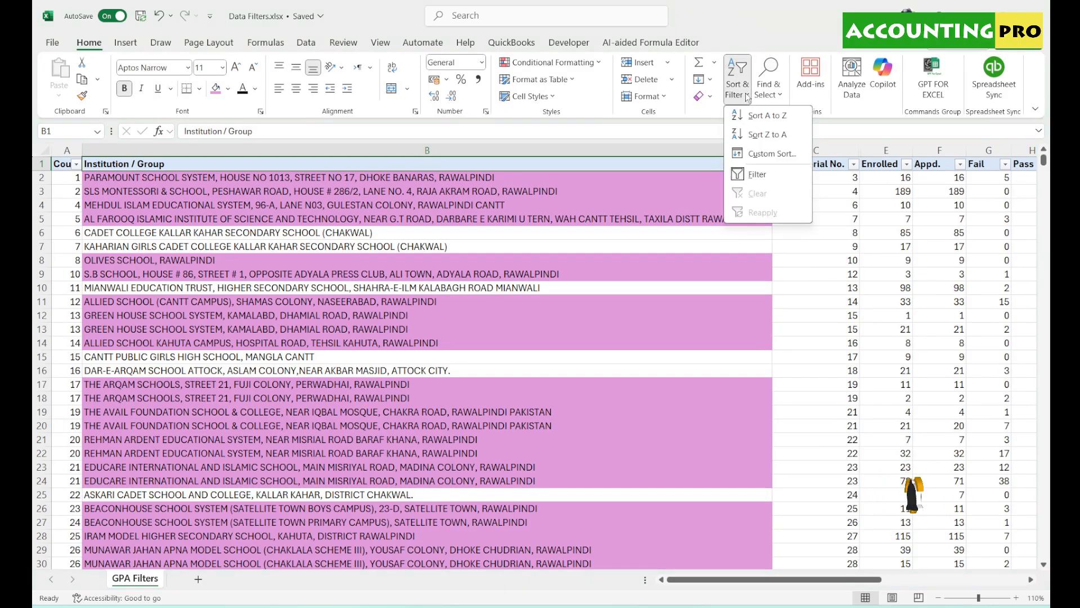
click(775, 159)
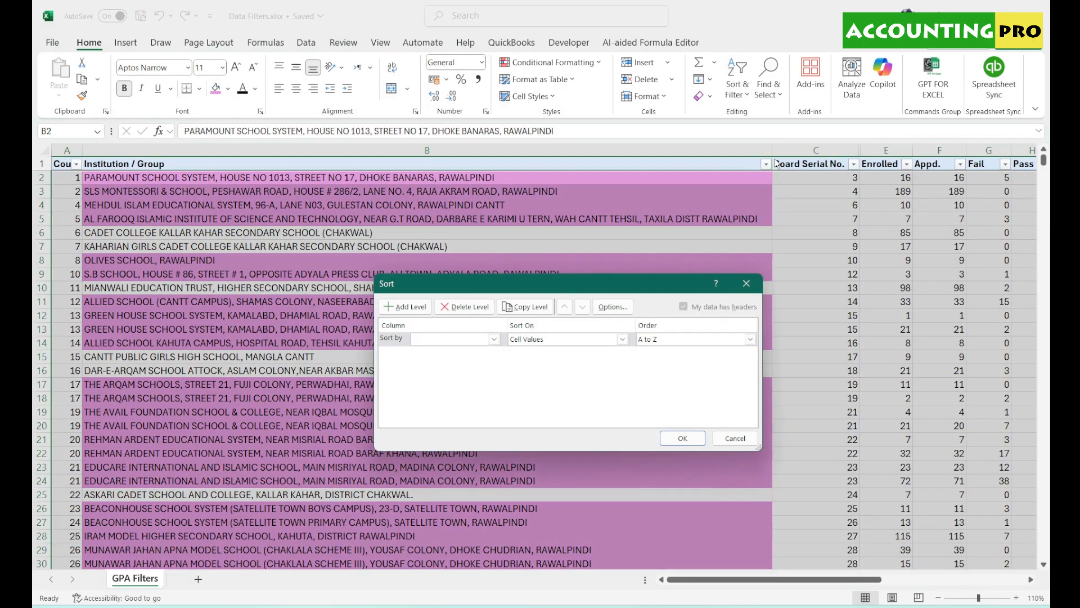
drag(581, 277, 532, 218)
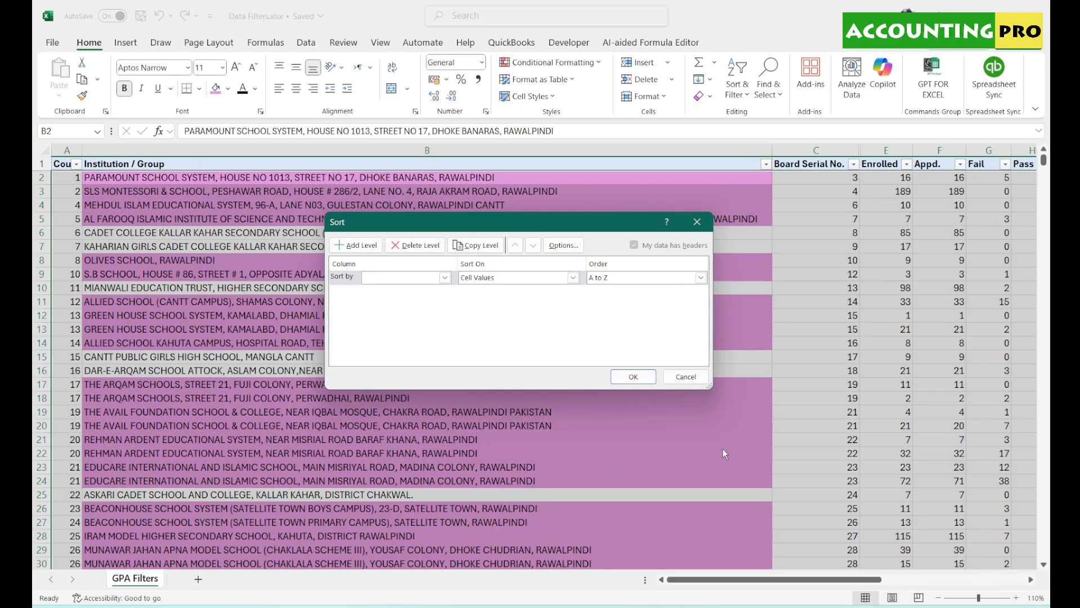
click(692, 384)
- Filter Institution / Group to entries matching 'karachi'
click(766, 163)
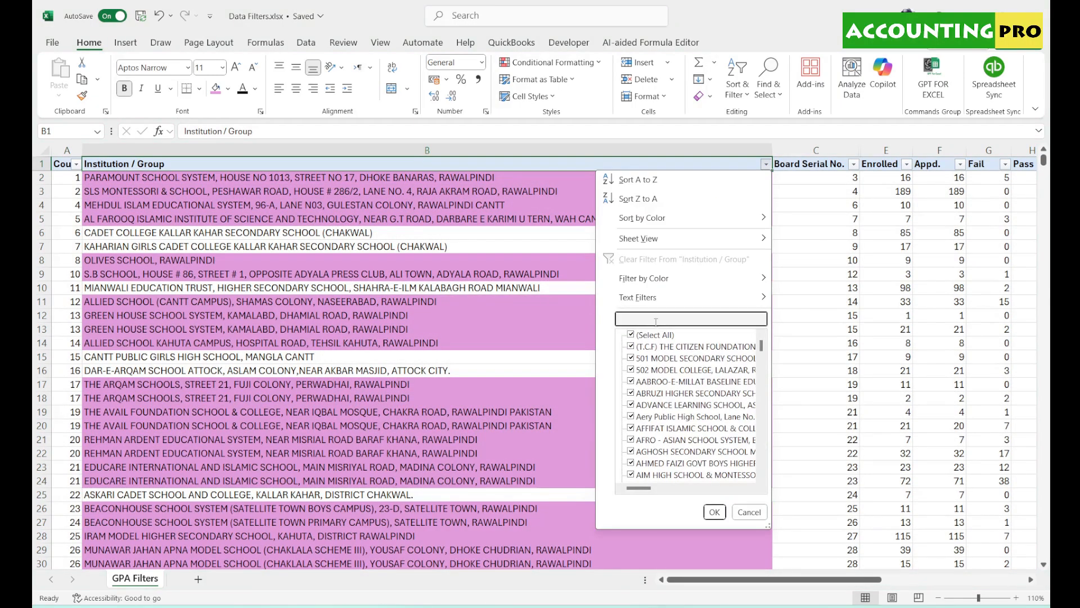
text(karachi)
click(716, 513)
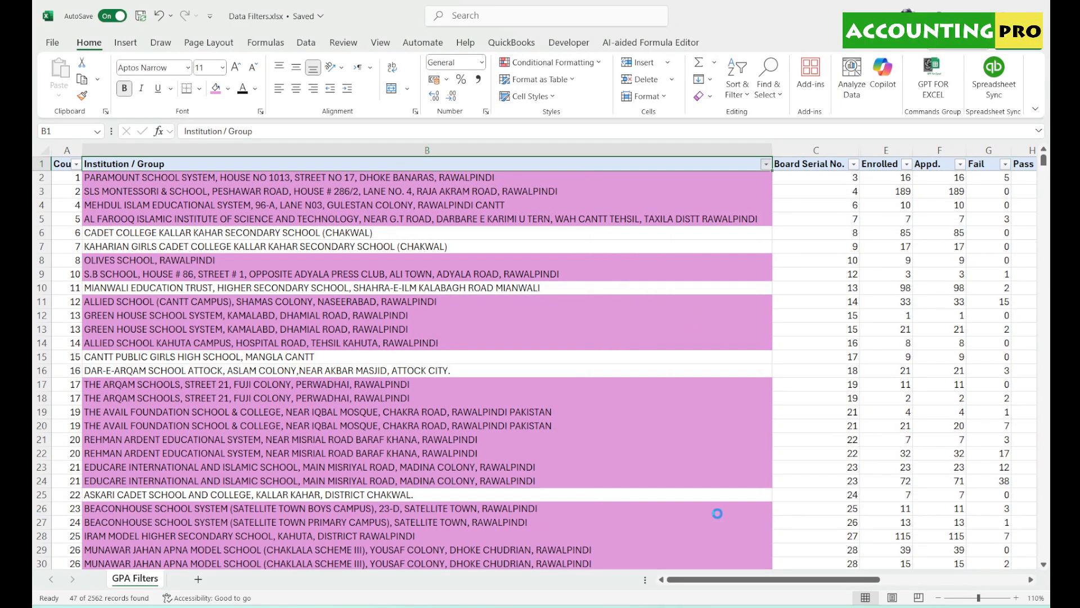
scroll(1050, 477, down, 1)
scroll(1050, 477, up, 1)
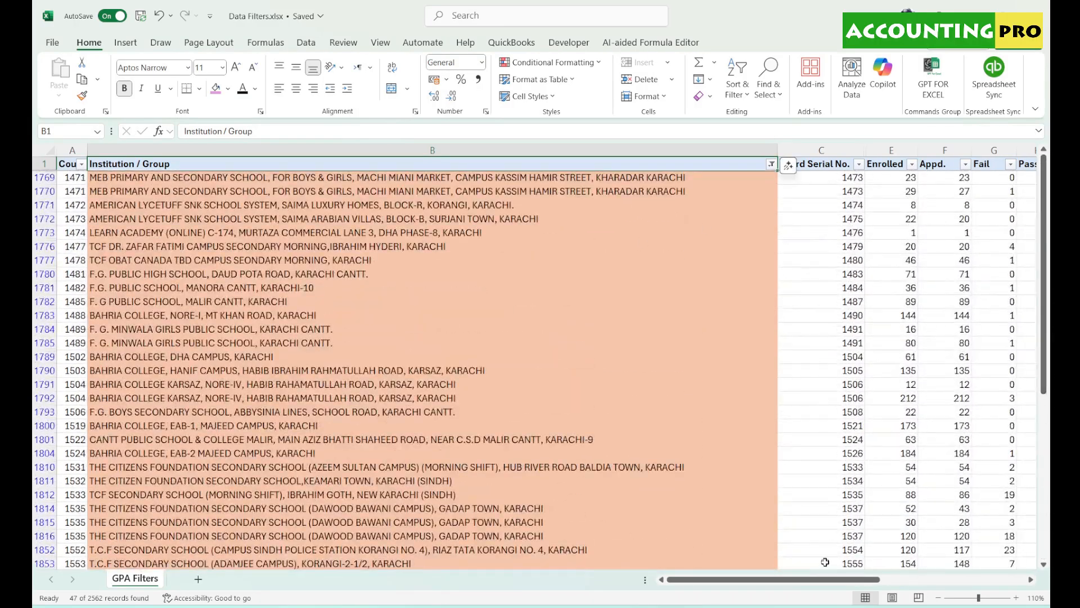
mouse_move(825, 579)
mouse_down()
mouse_move(967, 556)
mouse_move(831, 563)
mouse_up()
- In Custom Sort, order by Institution / Group on cell values, then Enrolled largest to smallest
click(741, 105)
click(787, 159)
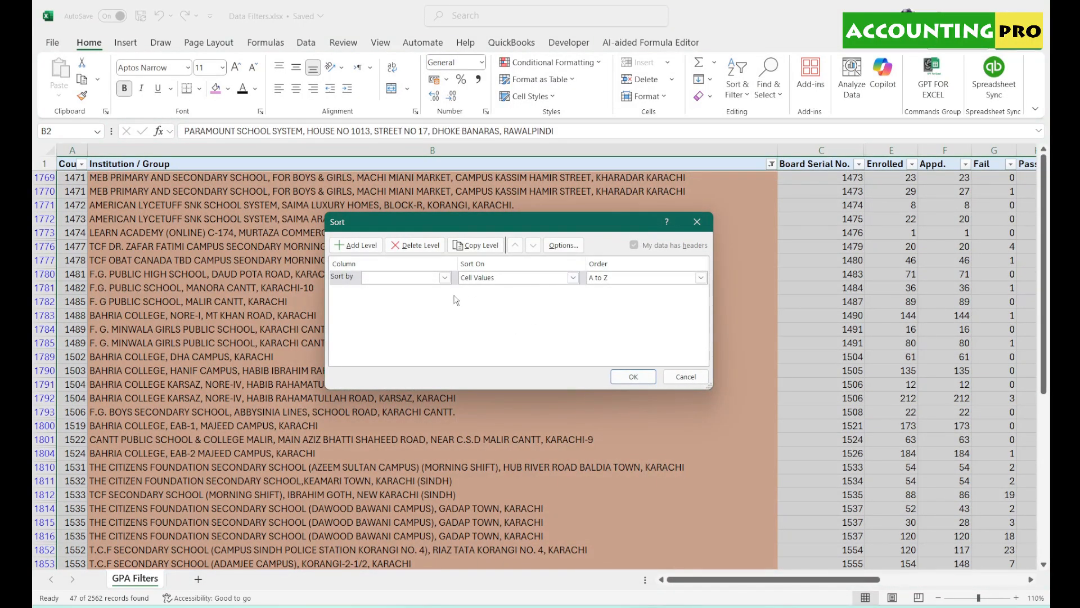
click(445, 278)
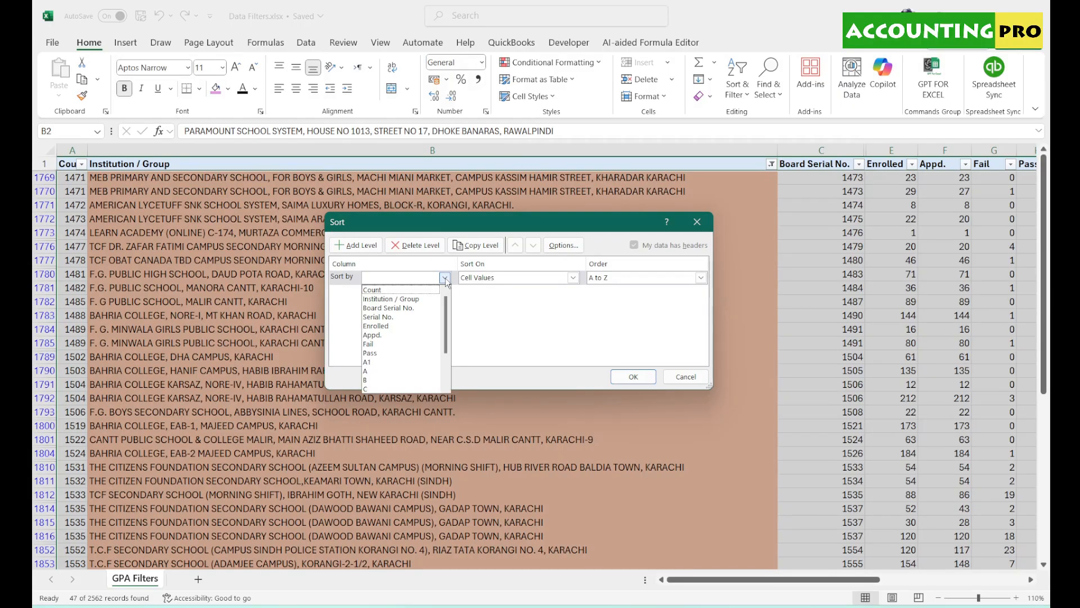
click(386, 298)
click(574, 278)
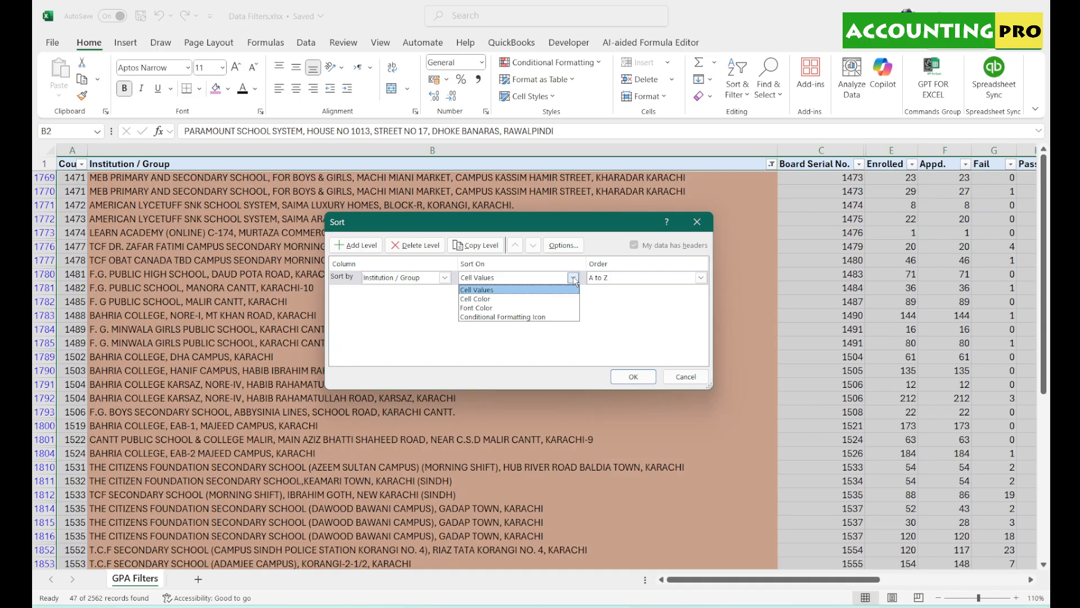
click(574, 282)
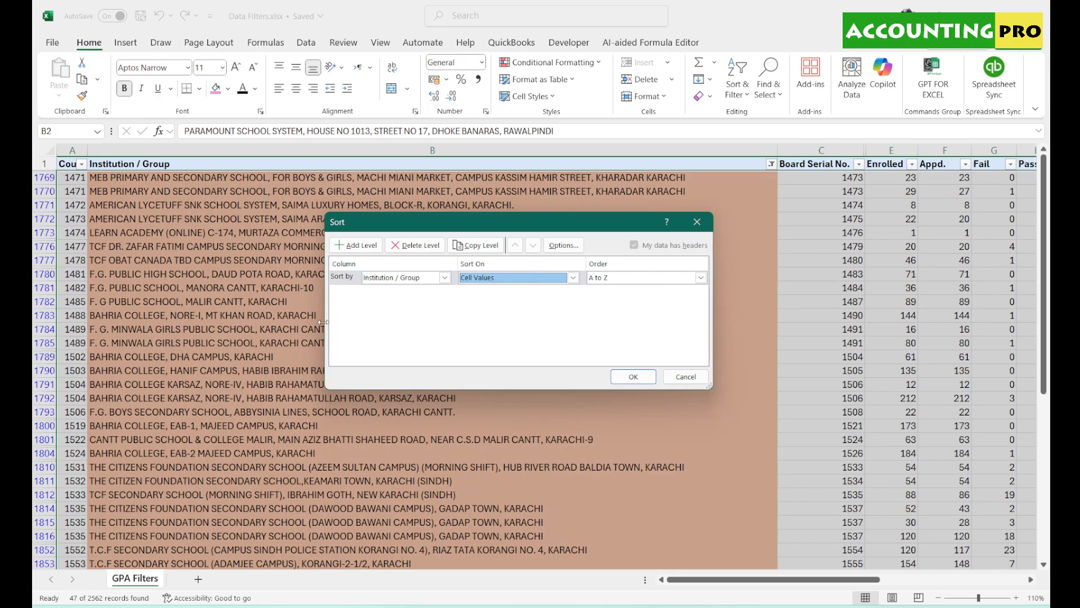
click(369, 248)
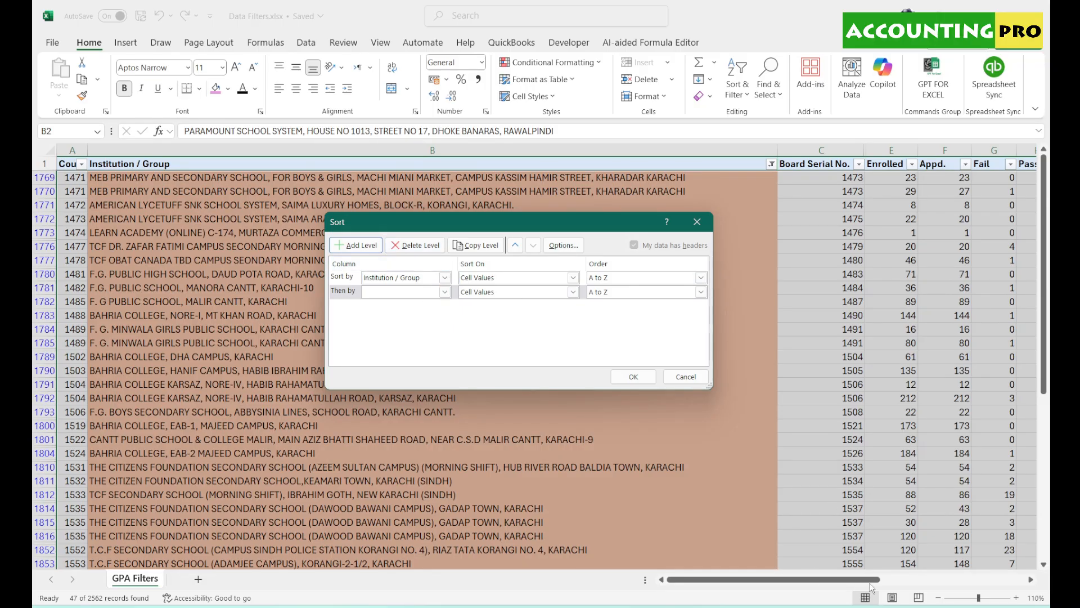
click(445, 293)
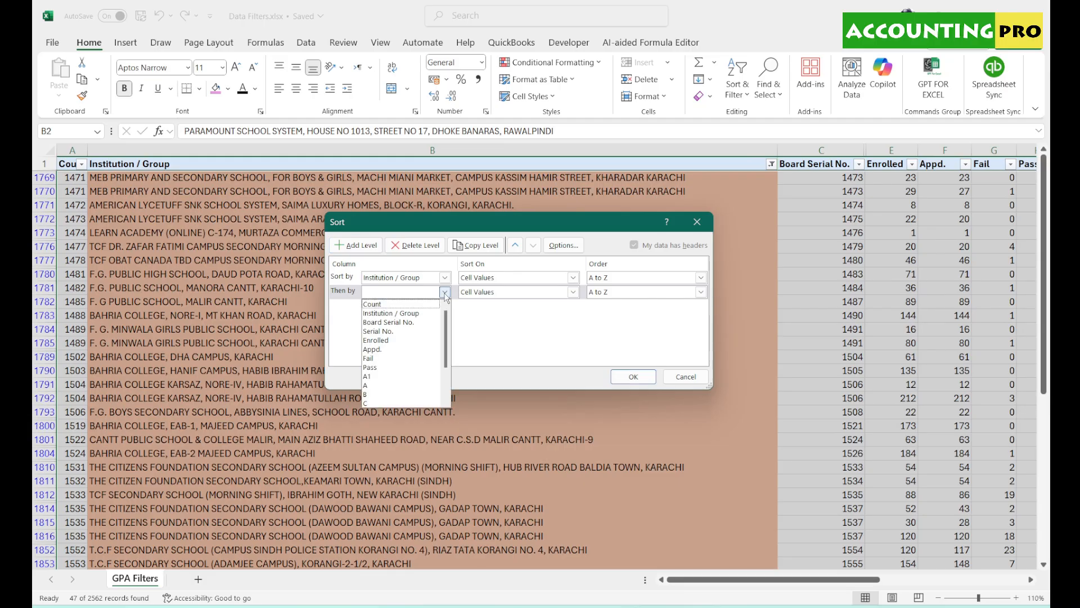
click(400, 341)
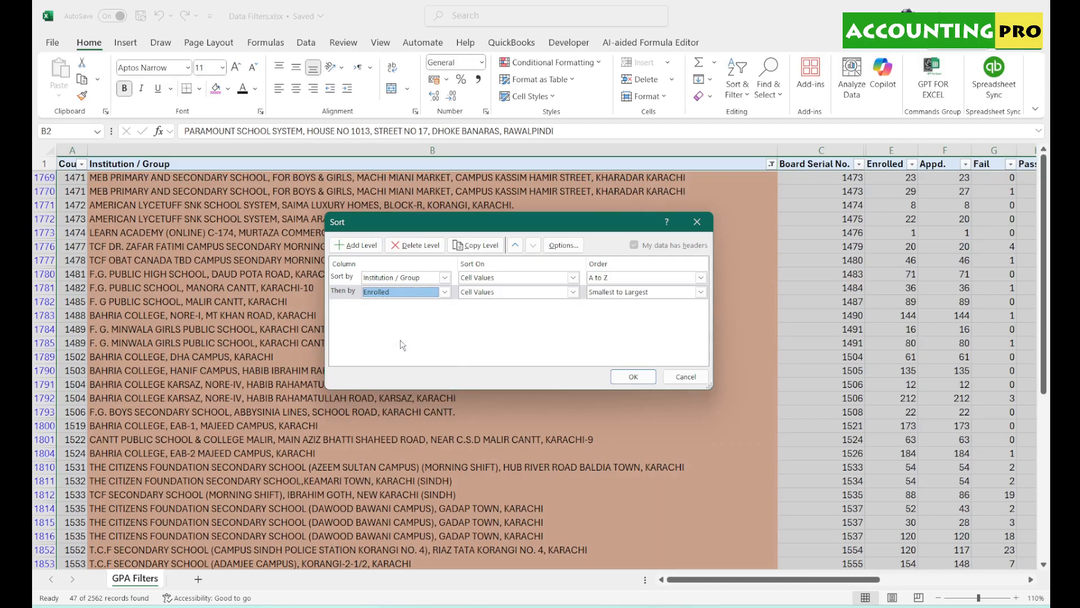
click(701, 292)
click(638, 311)
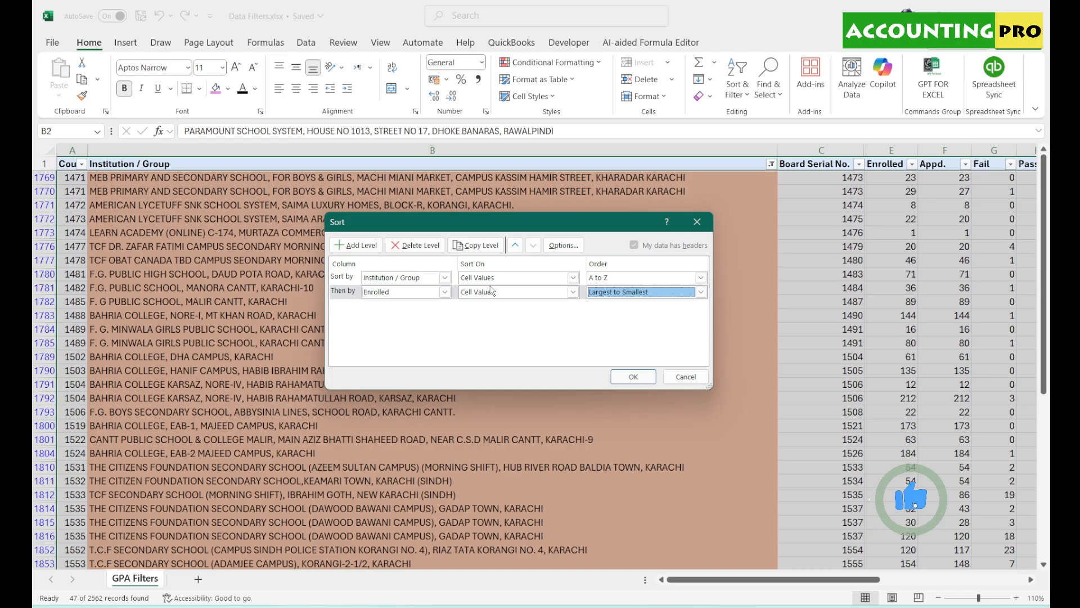
- Add a third level sorting %age largest to smallest and apply the sort
click(362, 246)
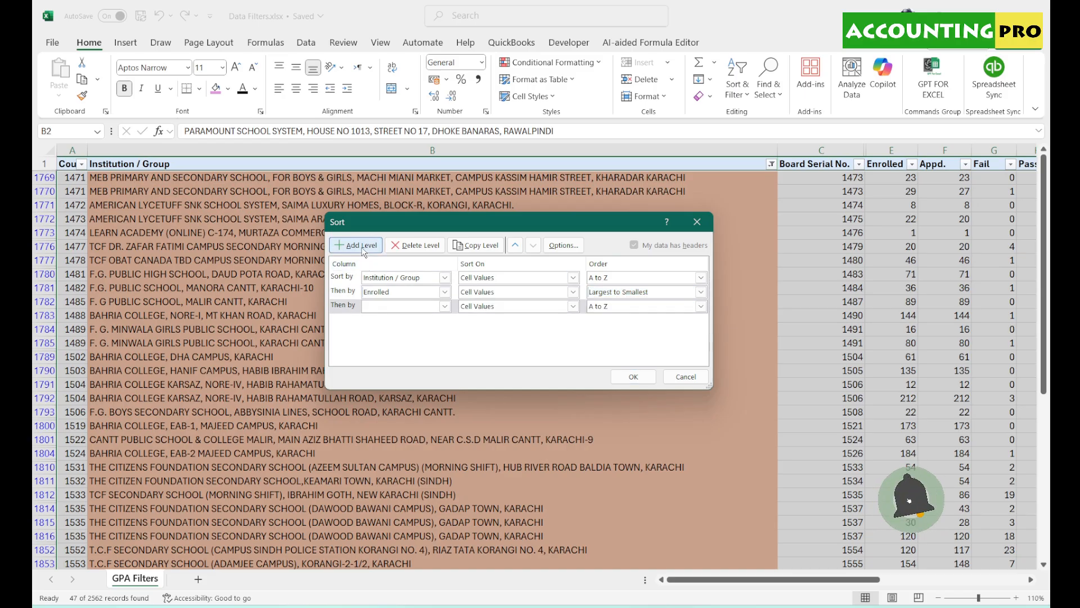
click(447, 309)
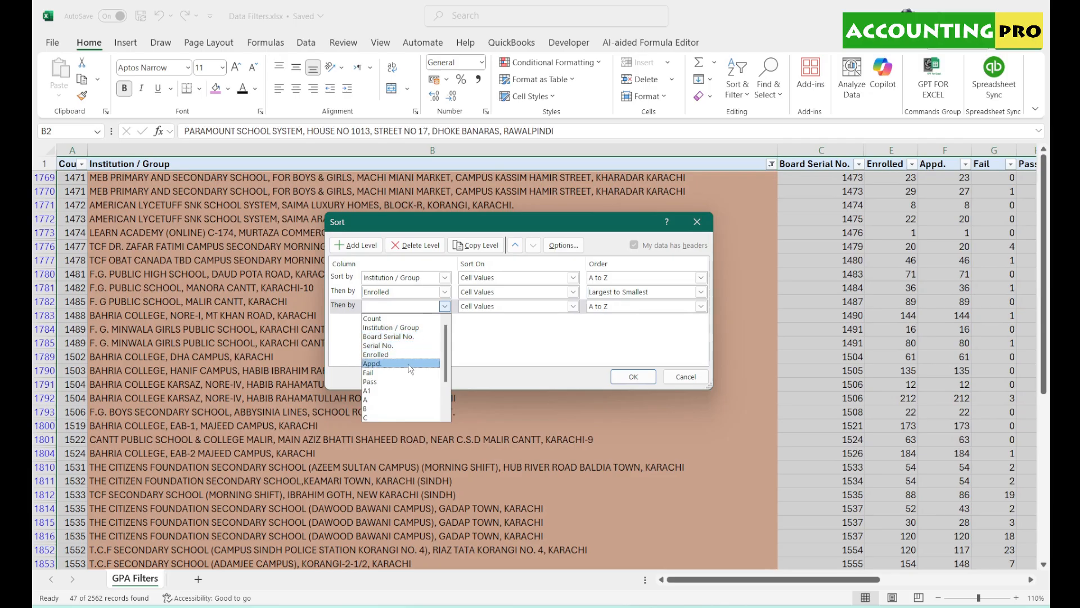
scroll(444, 345, down, 5)
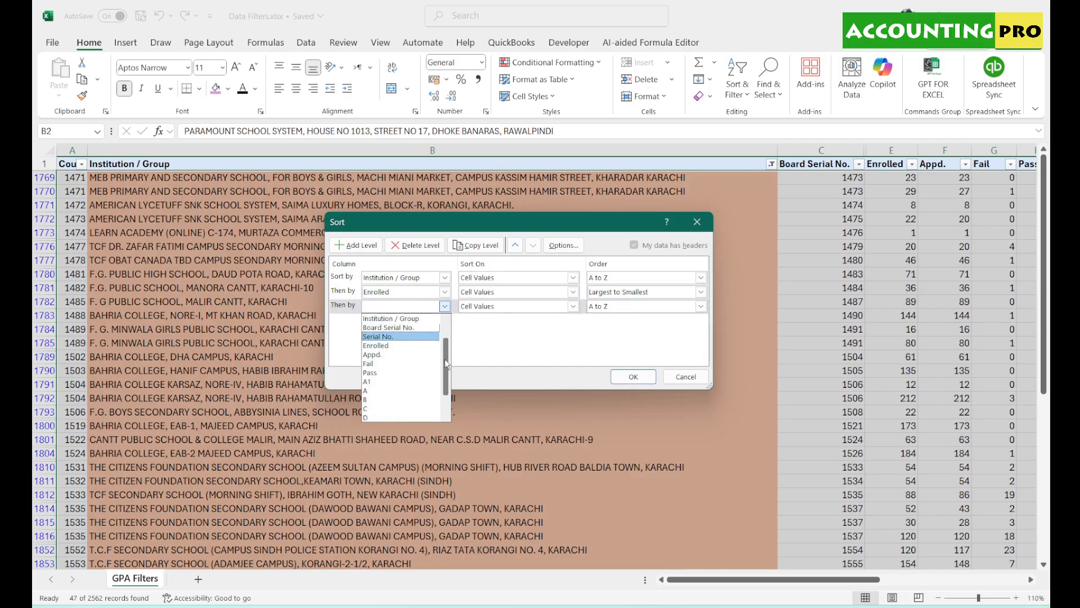
click(367, 395)
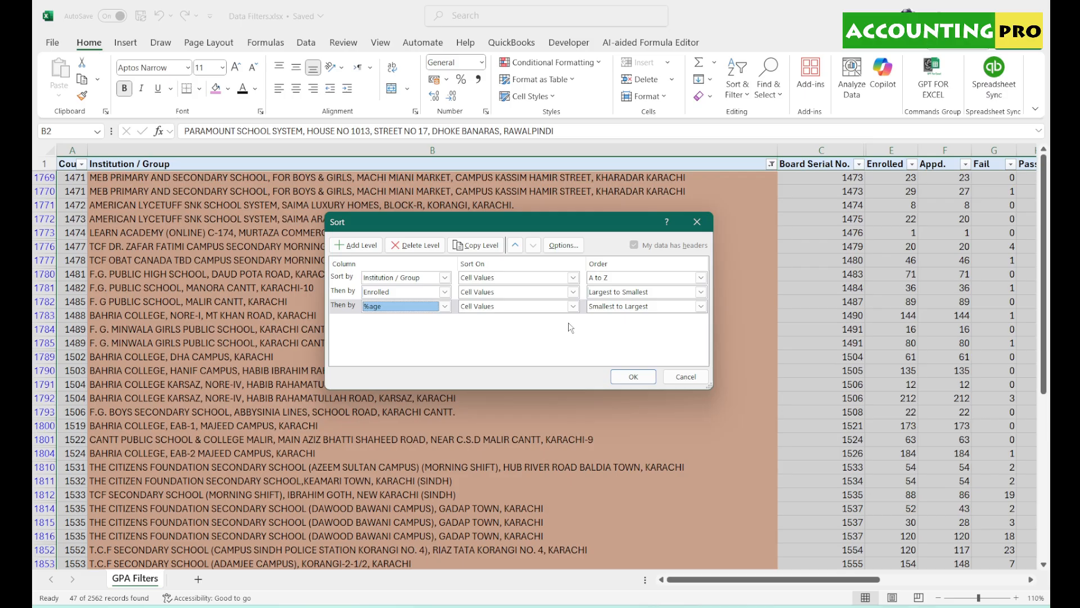
click(701, 306)
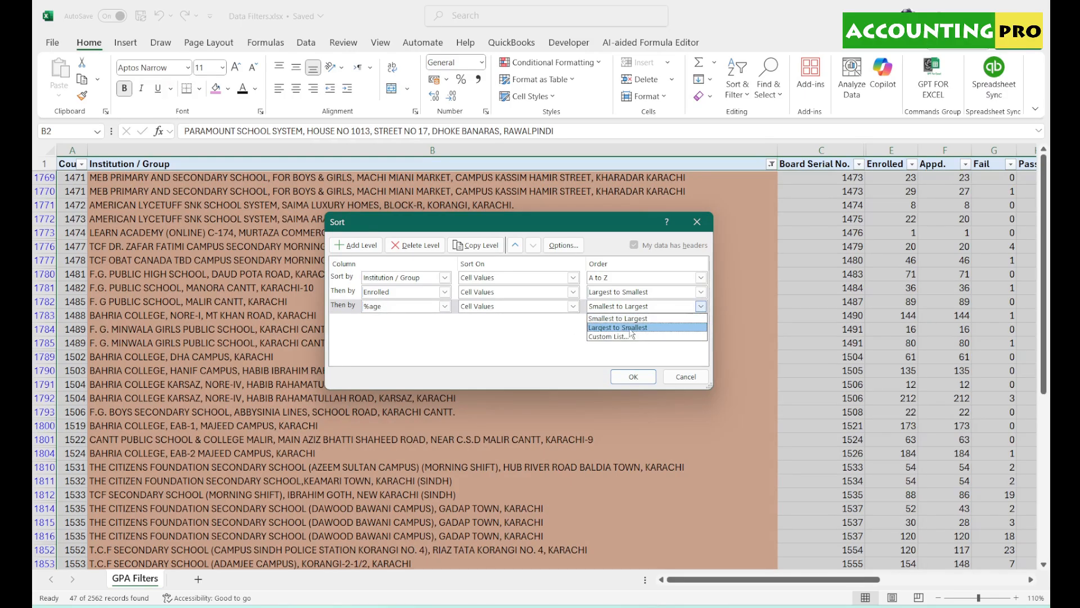
click(647, 328)
click(652, 375)
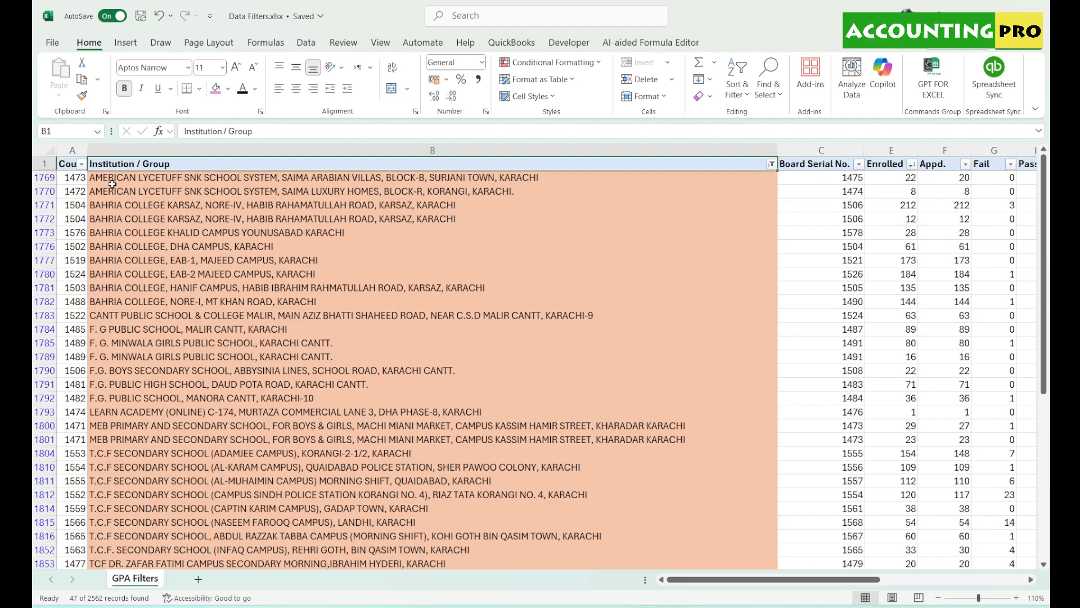
drag(112, 184, 209, 444)
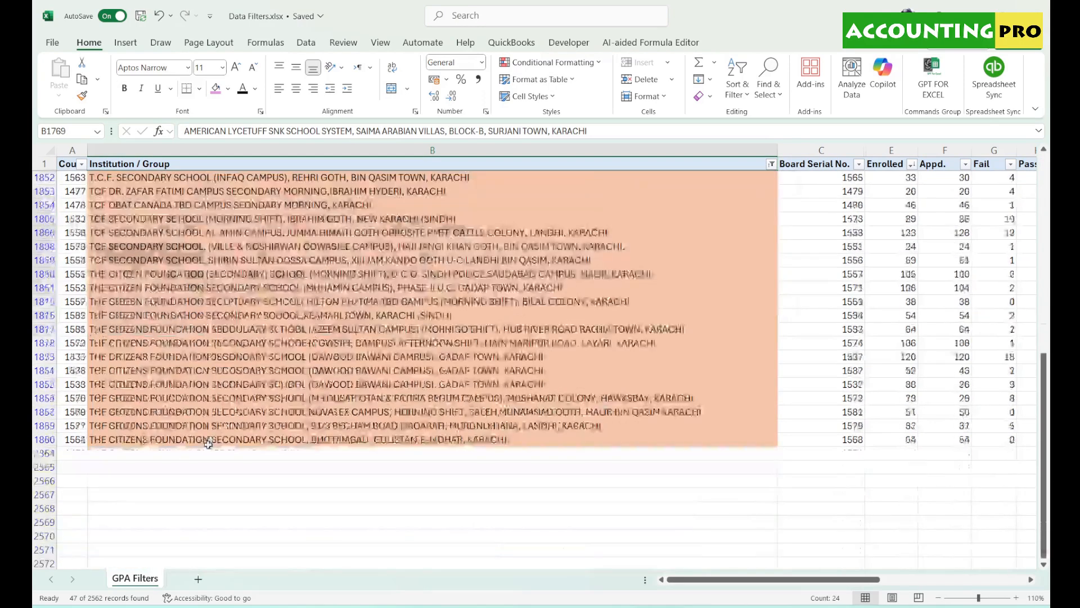
scroll(208, 444, up, 9)
drag(831, 580, 861, 581)
click(756, 178)
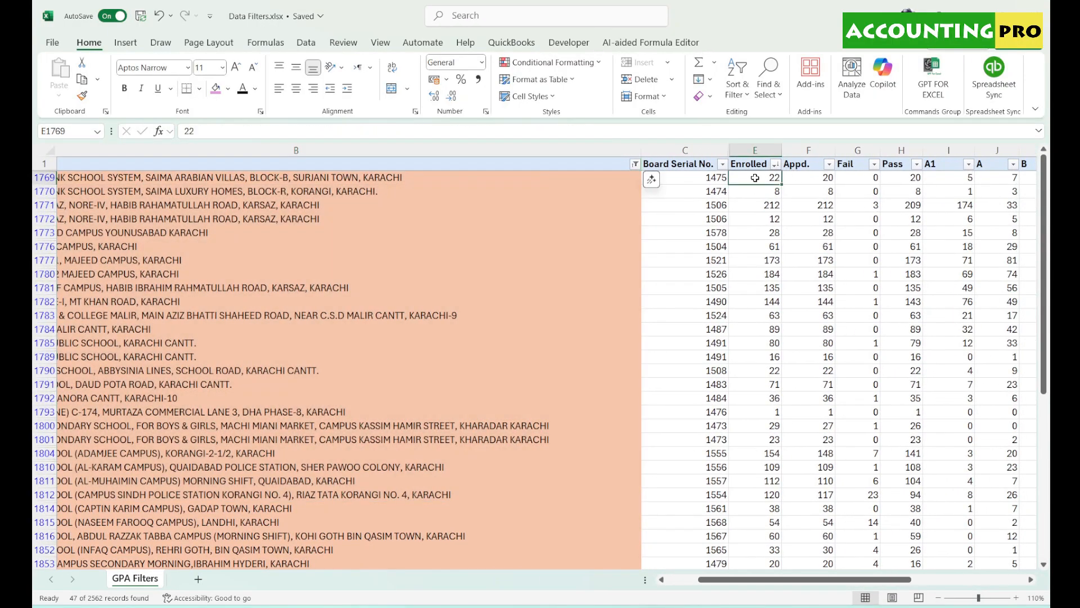
drag(755, 177, 760, 231)
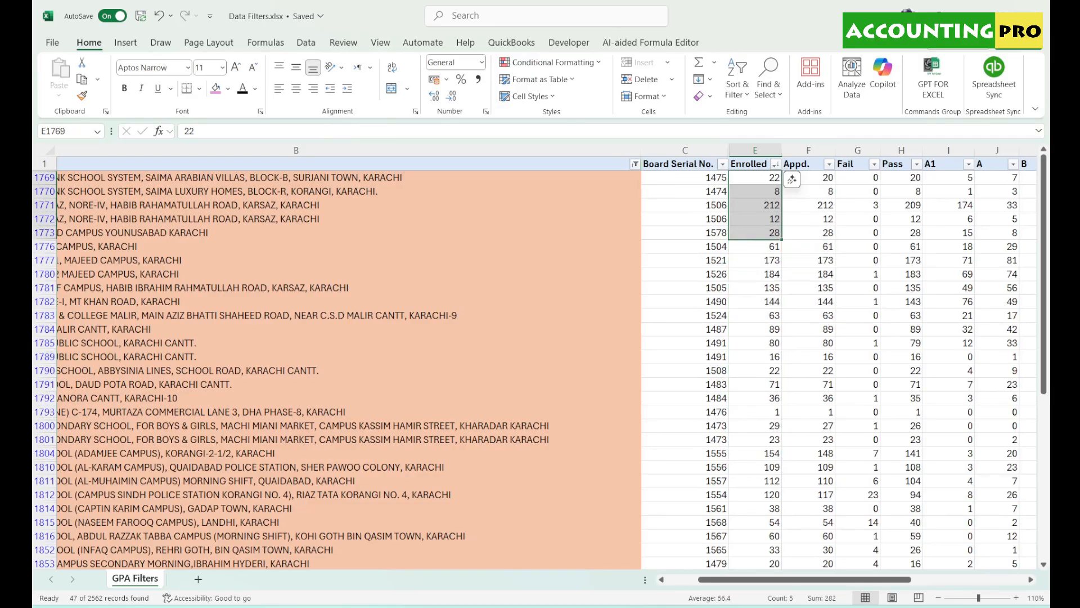
drag(837, 581, 802, 581)
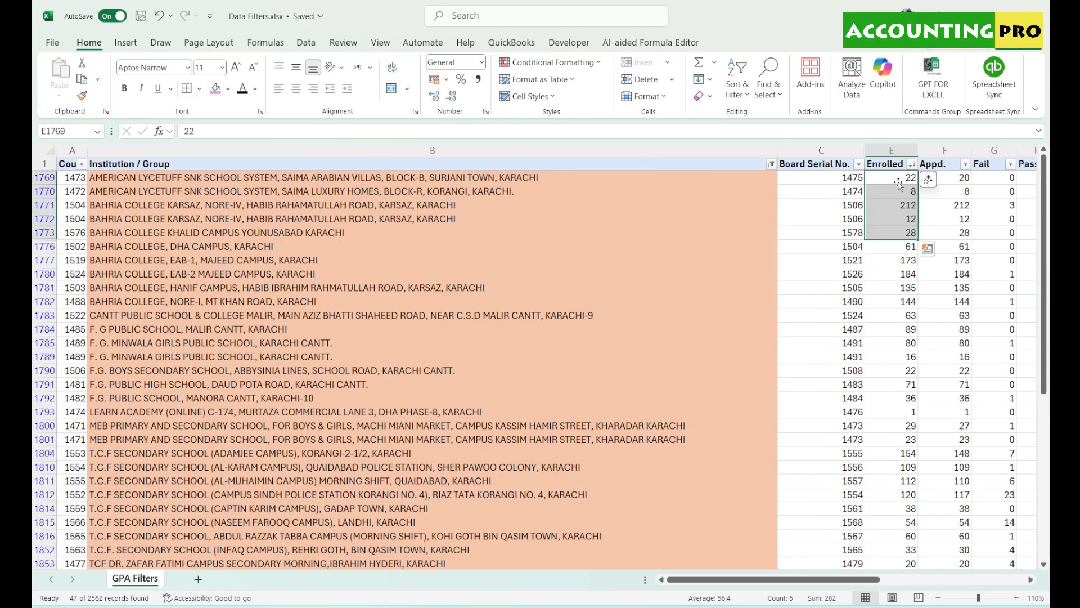
drag(904, 181, 904, 209)
drag(105, 184, 110, 197)
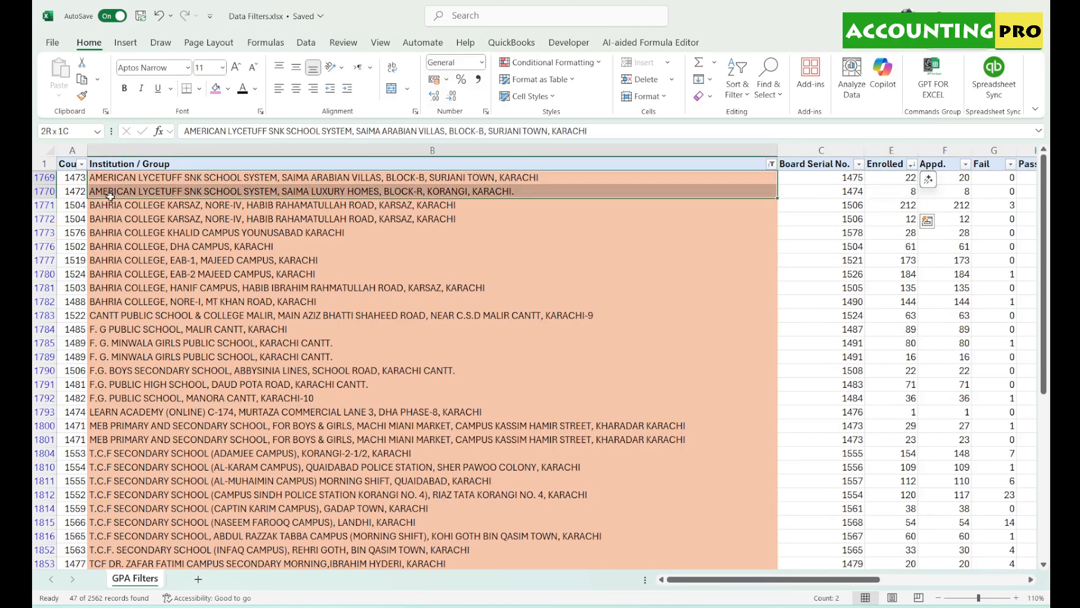
drag(618, 190, 906, 191)
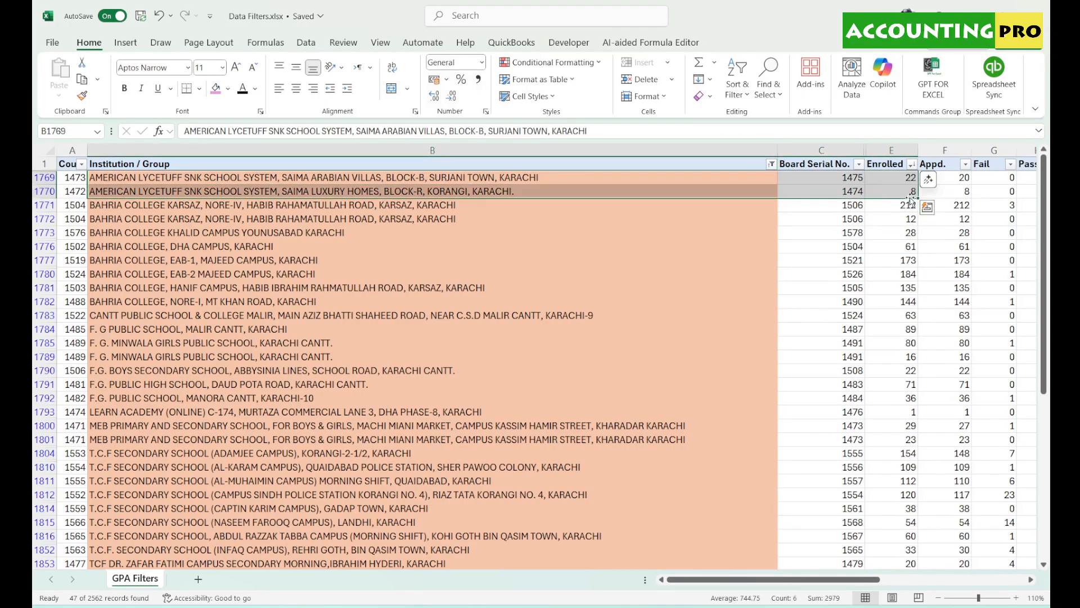
drag(113, 209, 917, 313)
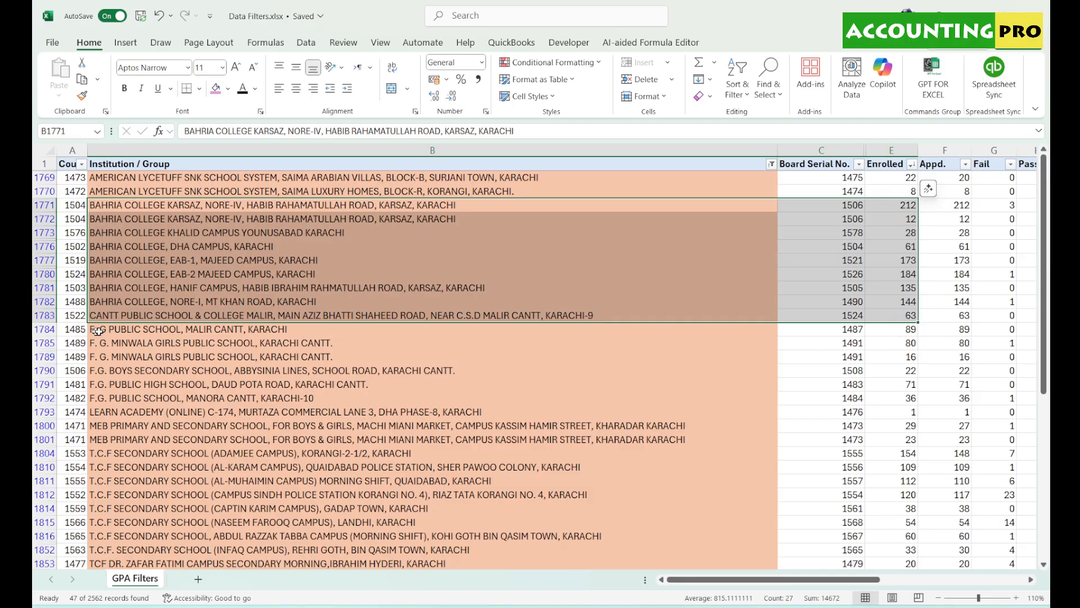
drag(98, 332, 887, 398)
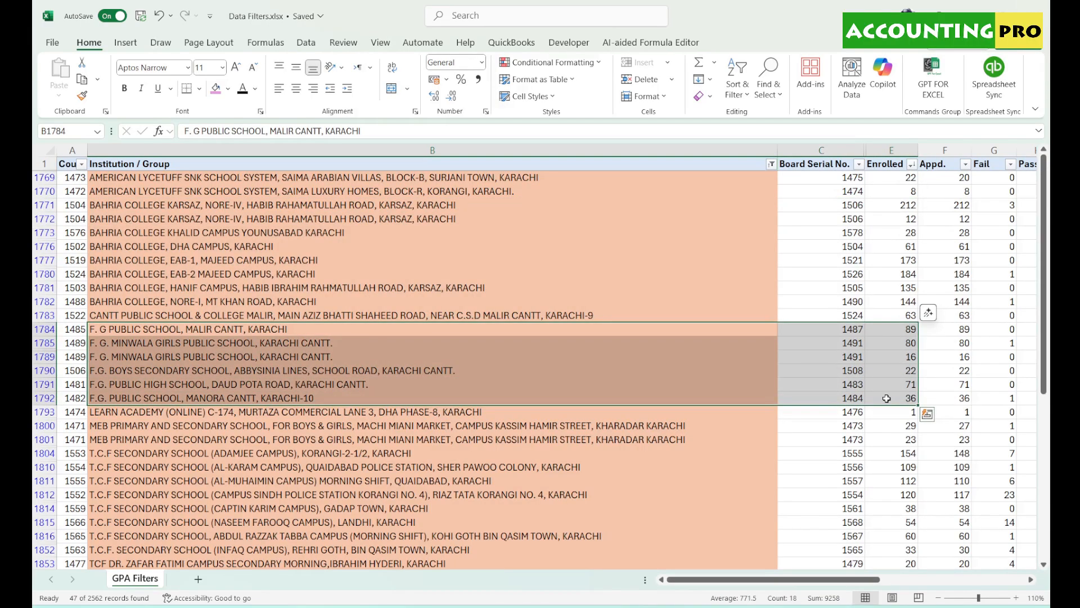
drag(842, 580, 987, 587)
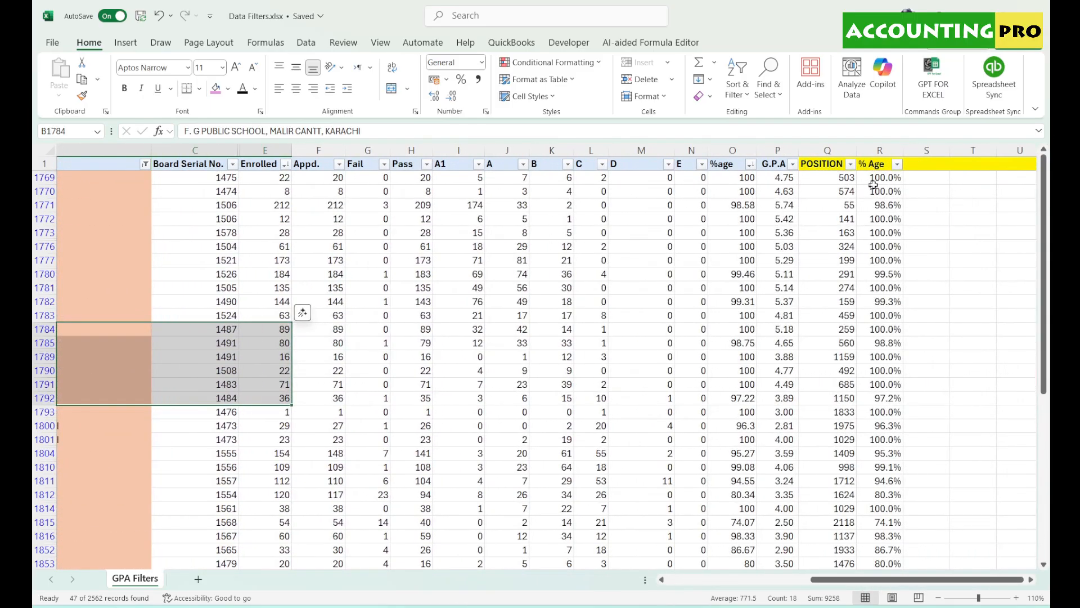
drag(876, 178, 887, 350)
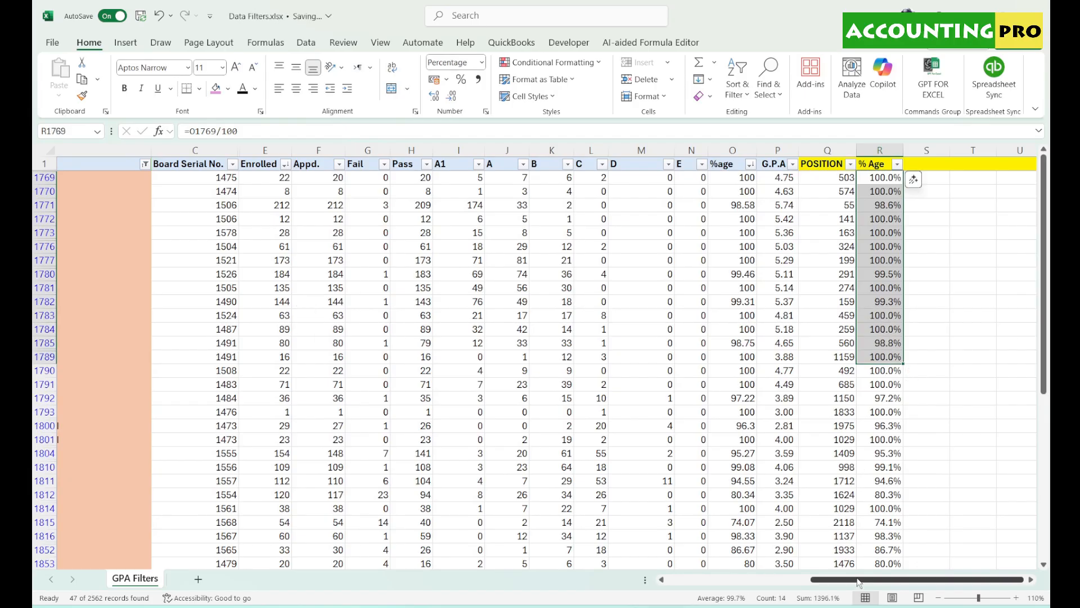
click(736, 90)
click(788, 135)
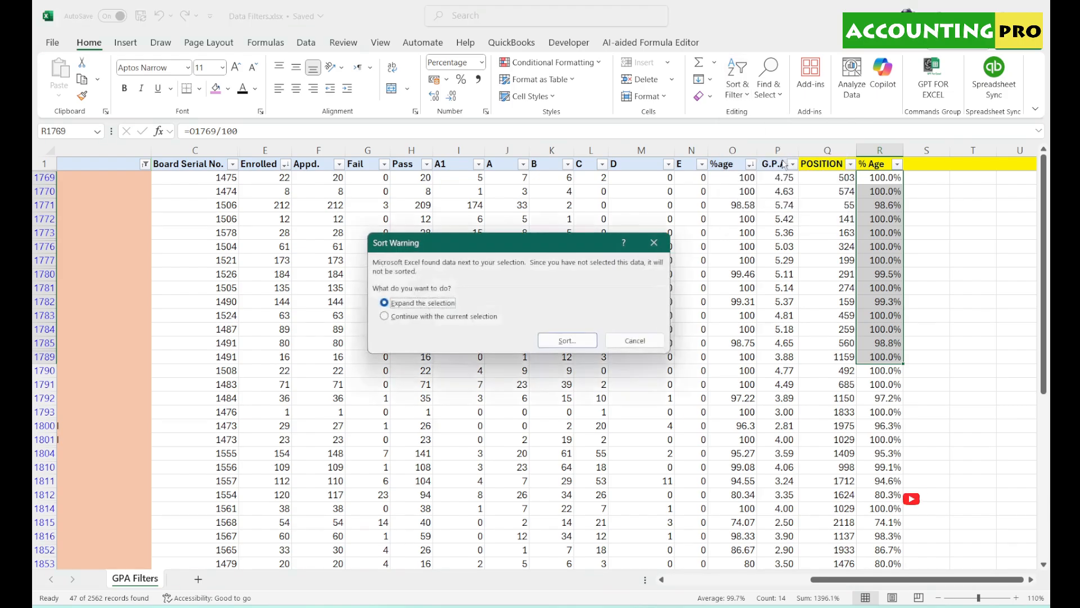
click(634, 340)
scroll(749, 550, left, 10)
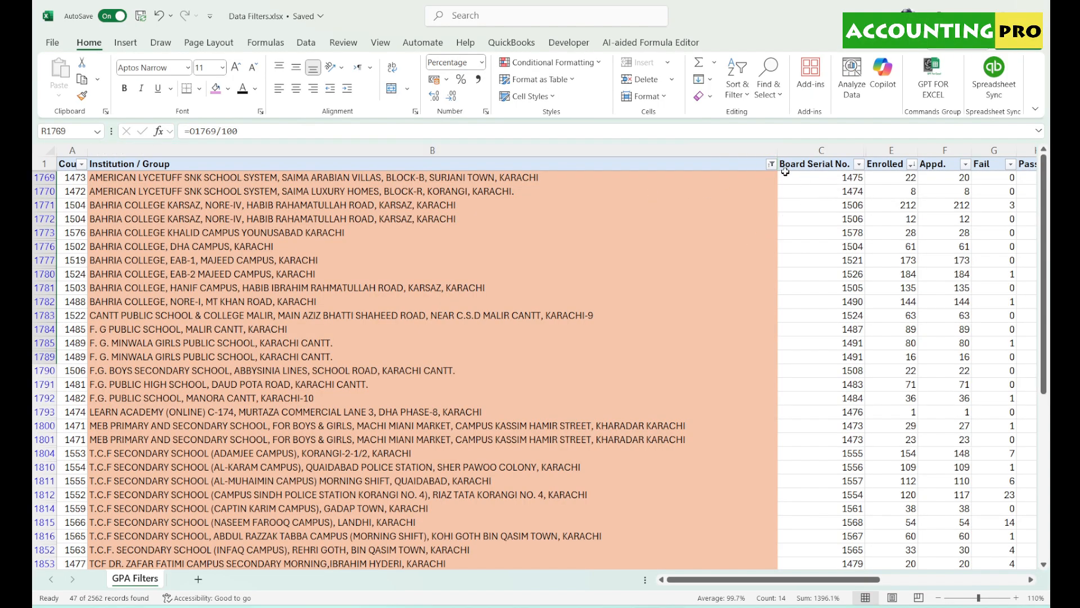
drag(787, 579, 992, 601)
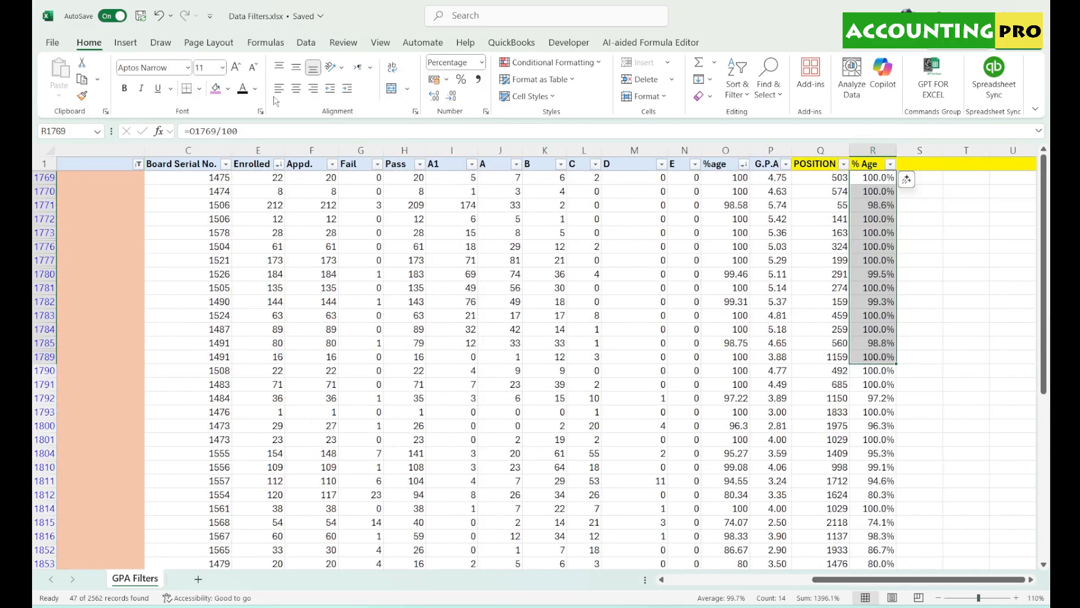
click(737, 91)
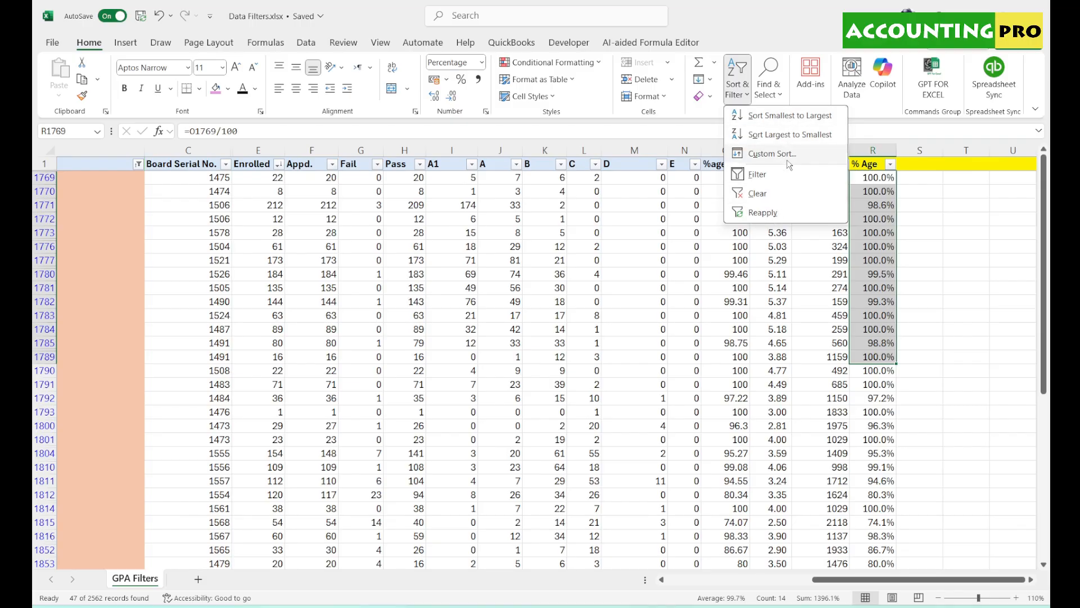
click(731, 353)
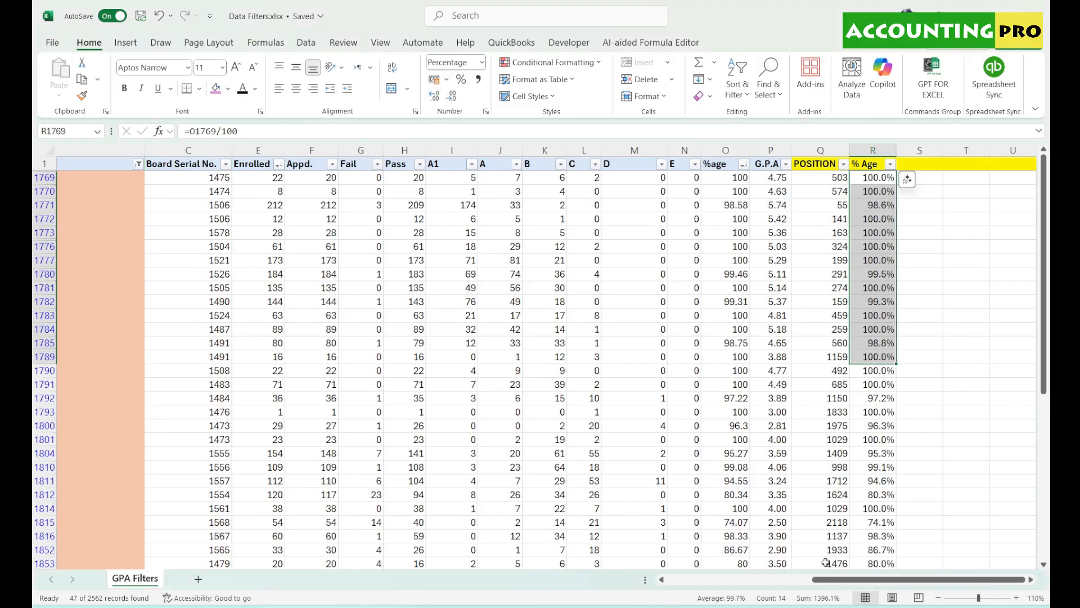
drag(850, 579, 703, 580)
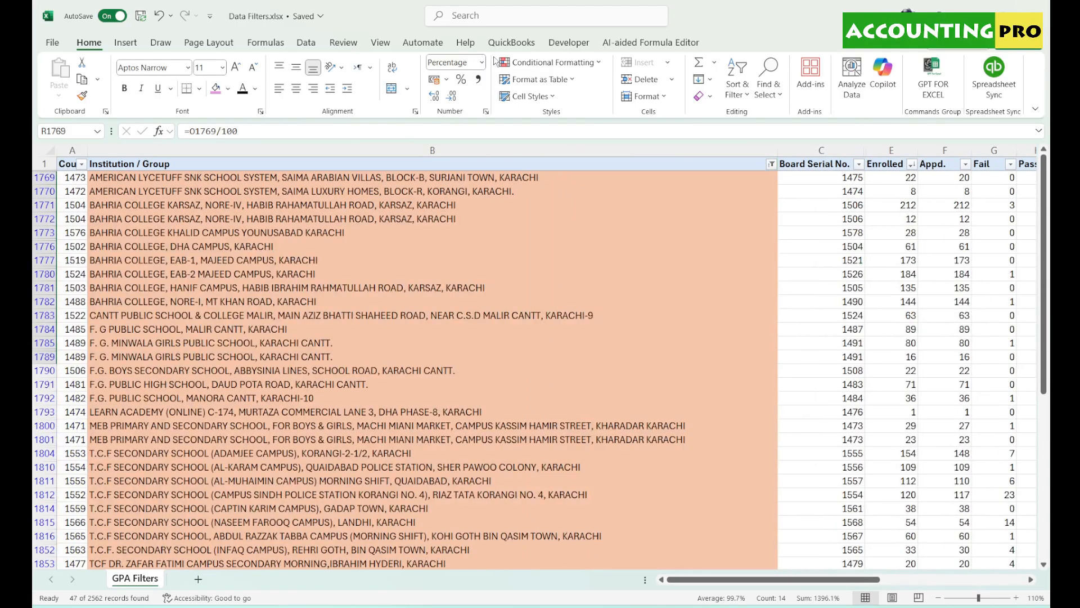
- Select the header row, clear the filter, and return to the top of the sheet
click(36, 164)
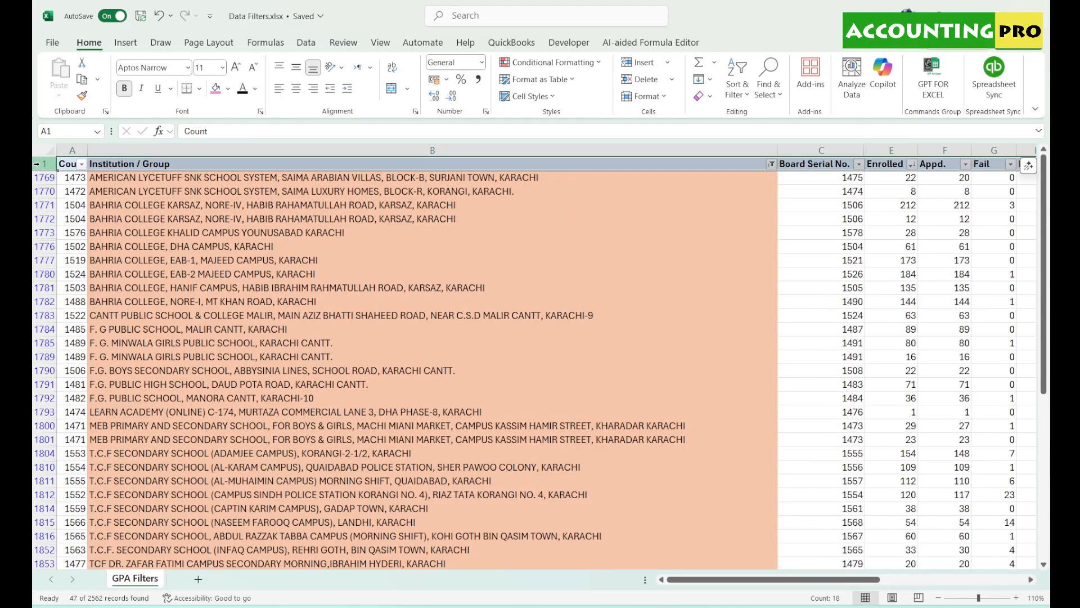
click(738, 73)
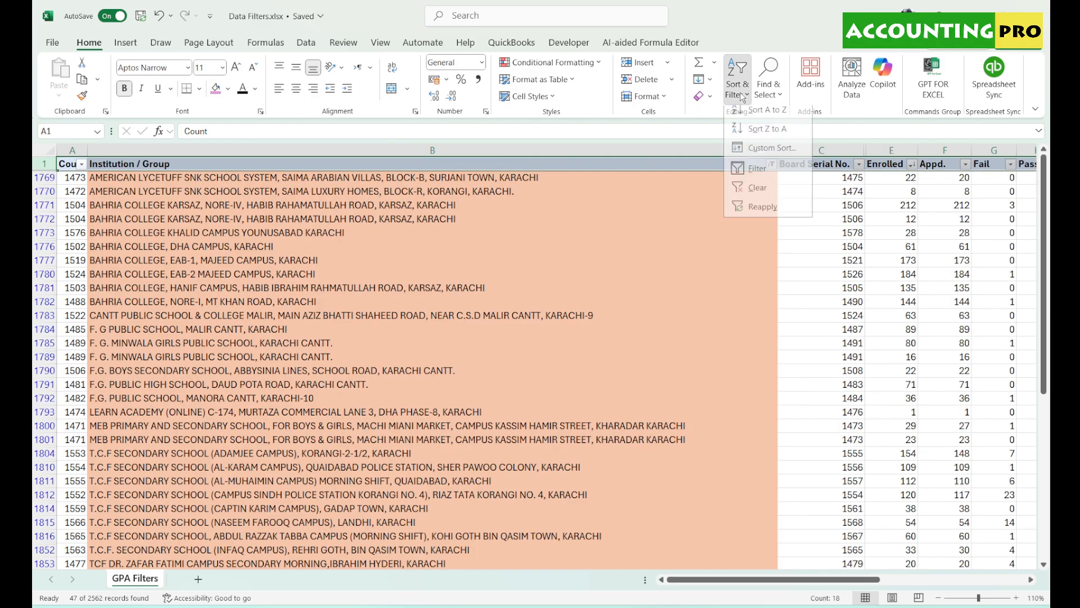
click(757, 193)
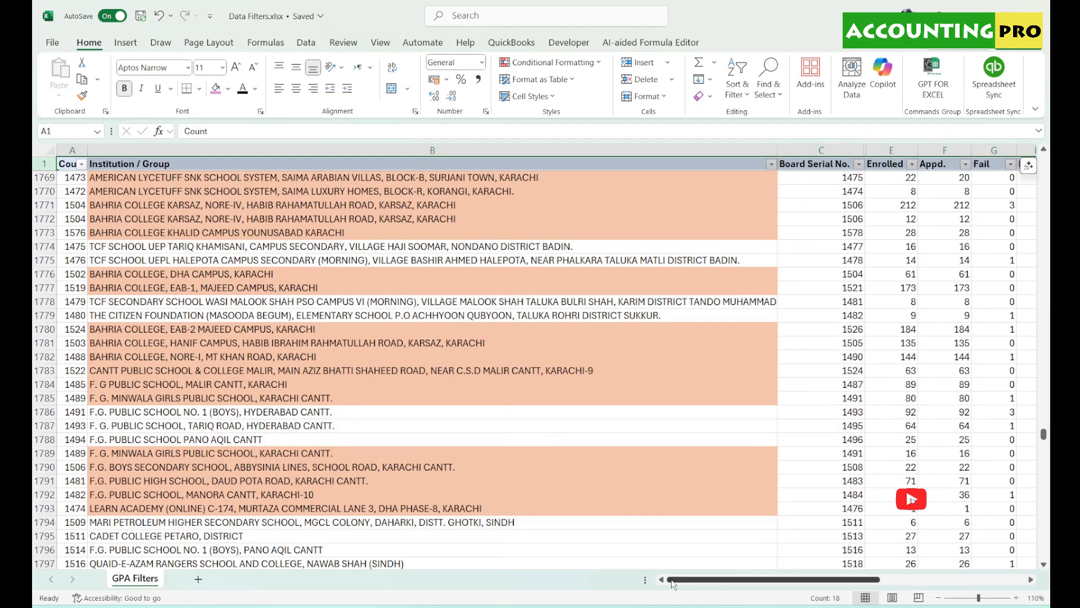
scroll(161, 406, up, 18)
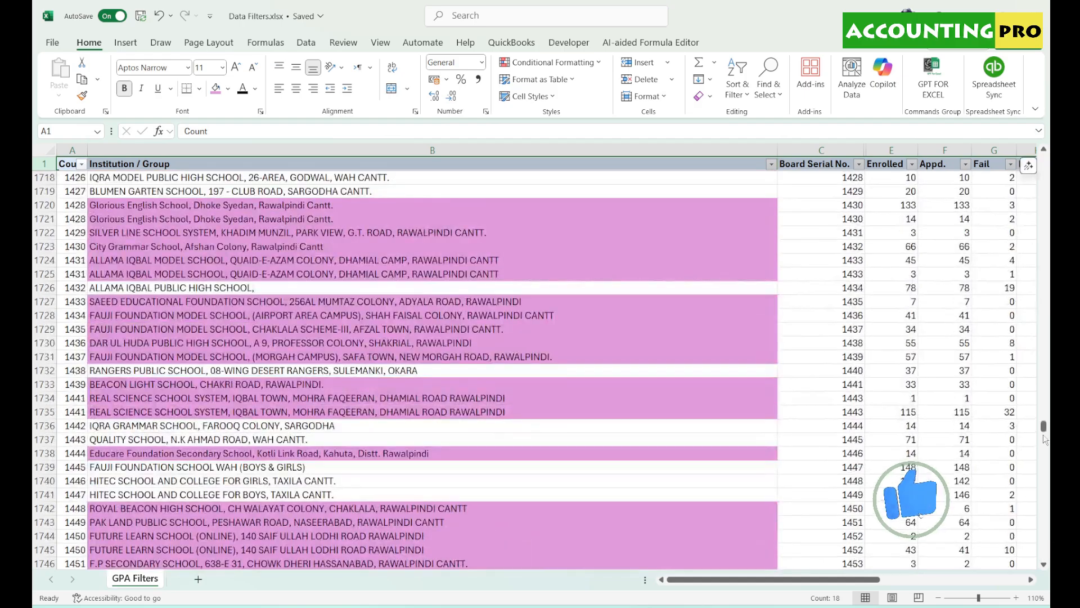
drag(1044, 426, 1045, 161)
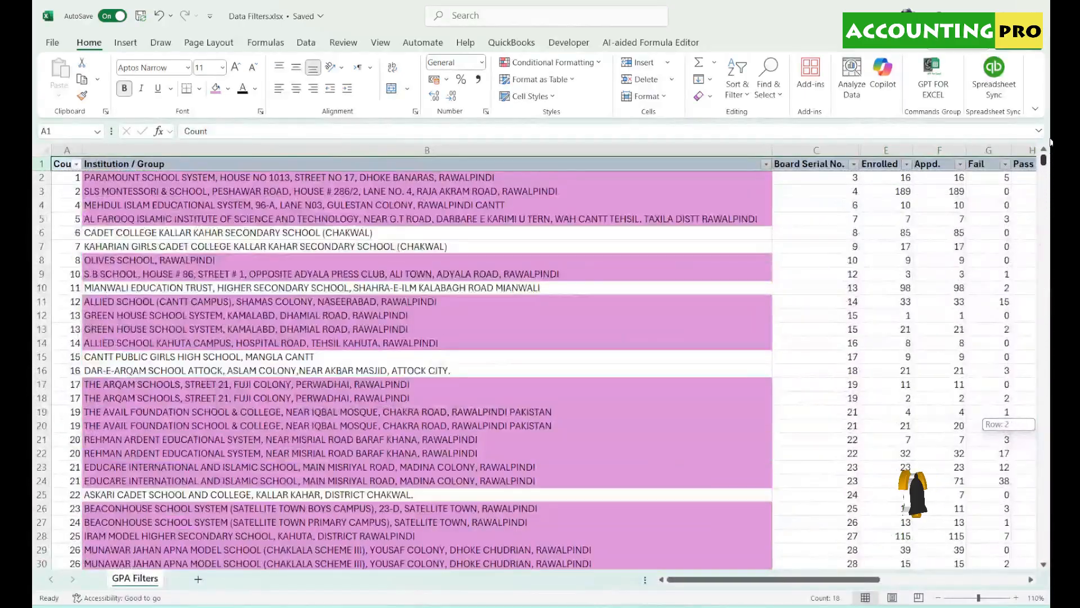
- Select the first Count values, the OLIVES SCHOOL, RAWALPINDI entry, then the Count and Institution / Group headers
drag(65, 179, 53, 442)
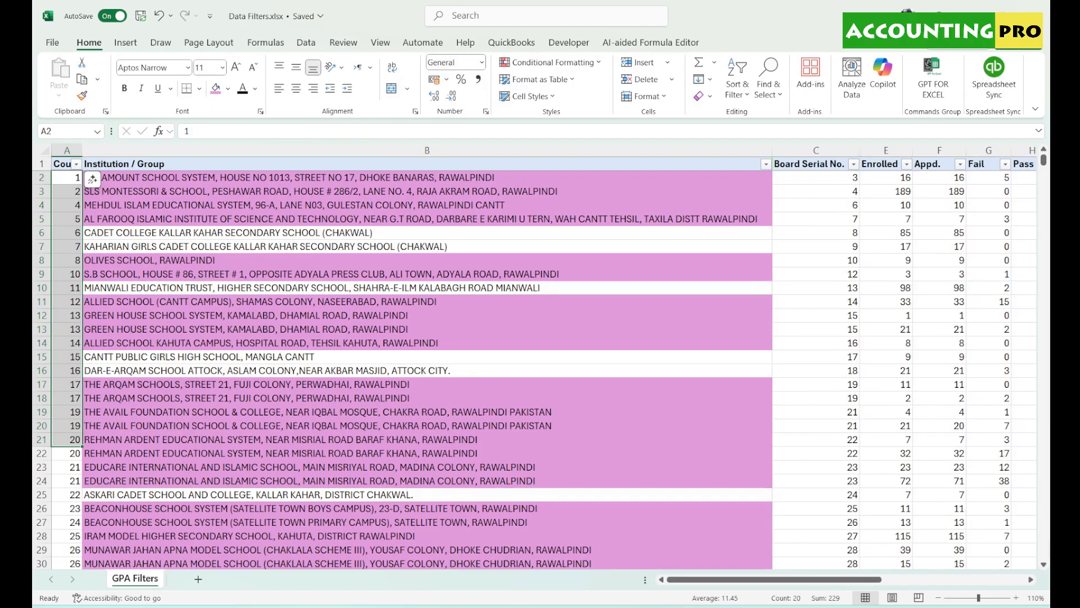
drag(859, 580, 1044, 569)
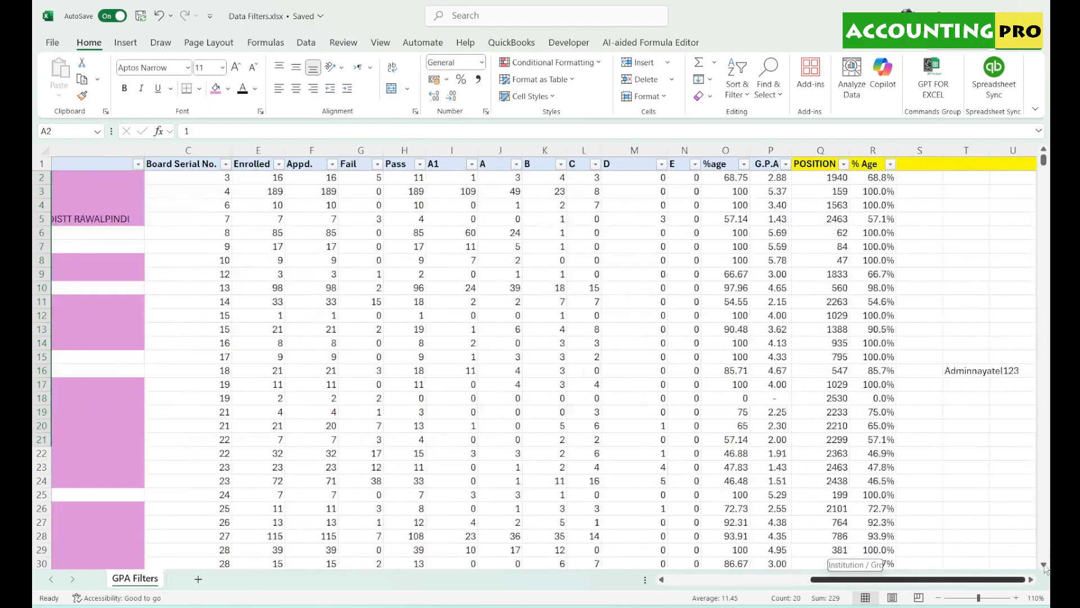
drag(875, 577, 800, 590)
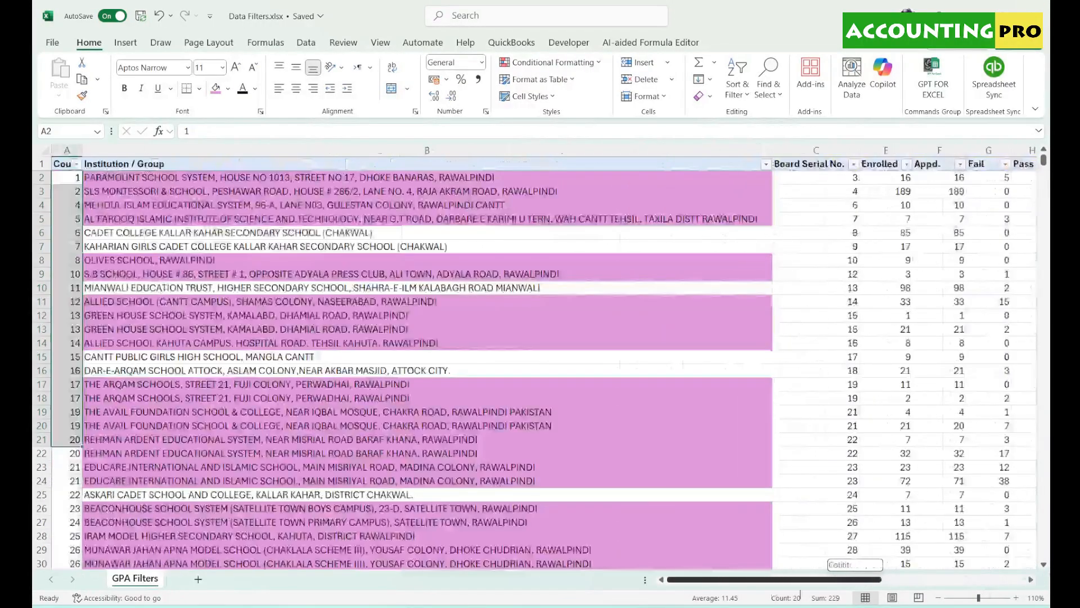
click(336, 264)
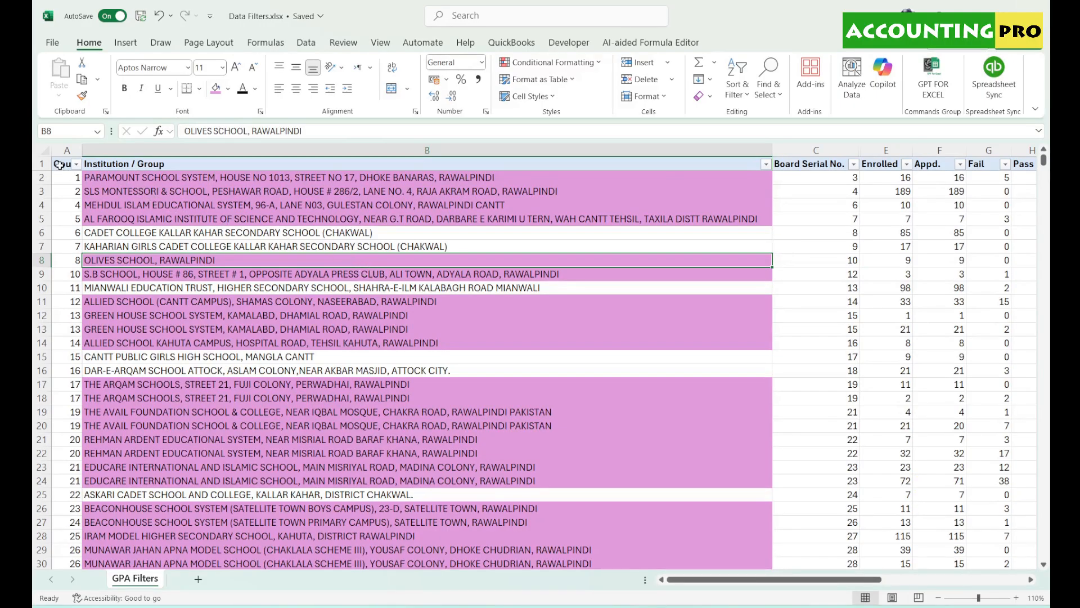
drag(60, 165, 779, 165)
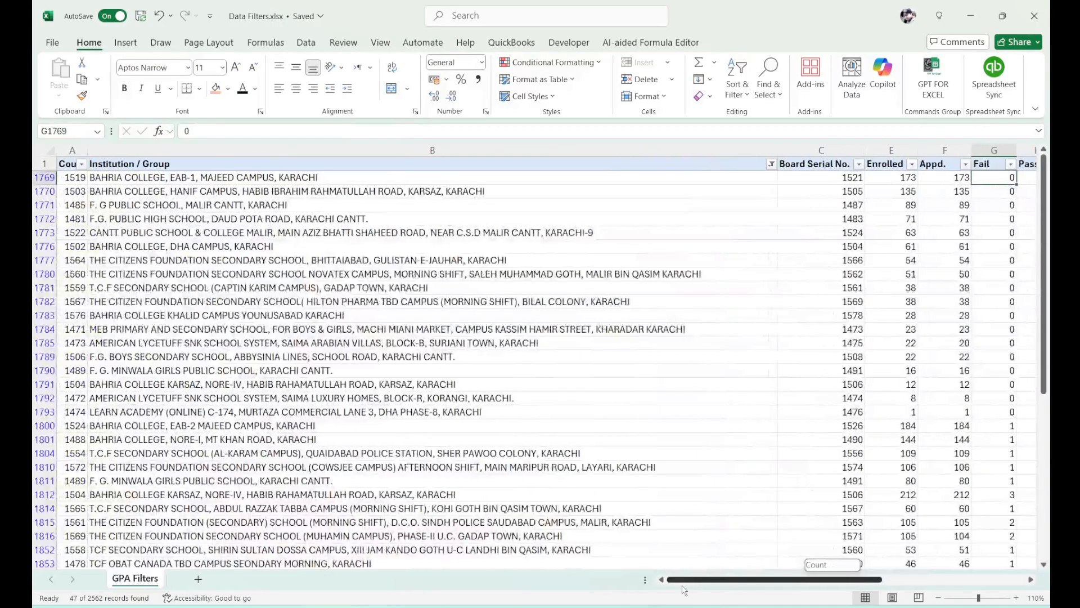
- Check the %age values of the top rows, then select the D grade column
drag(687, 584, 837, 576)
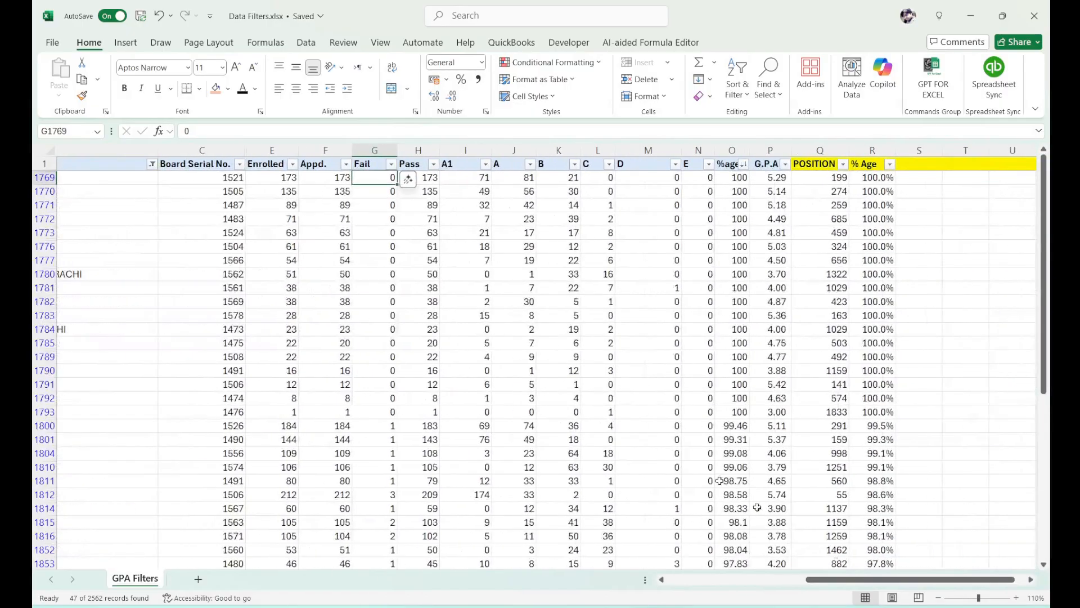
drag(744, 173, 728, 405)
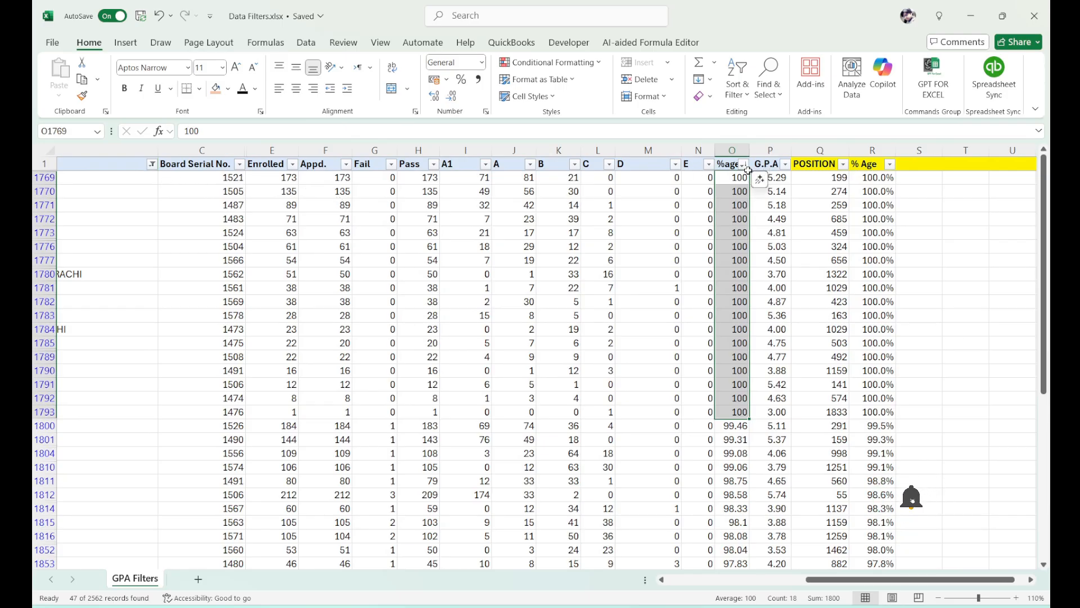
click(663, 151)
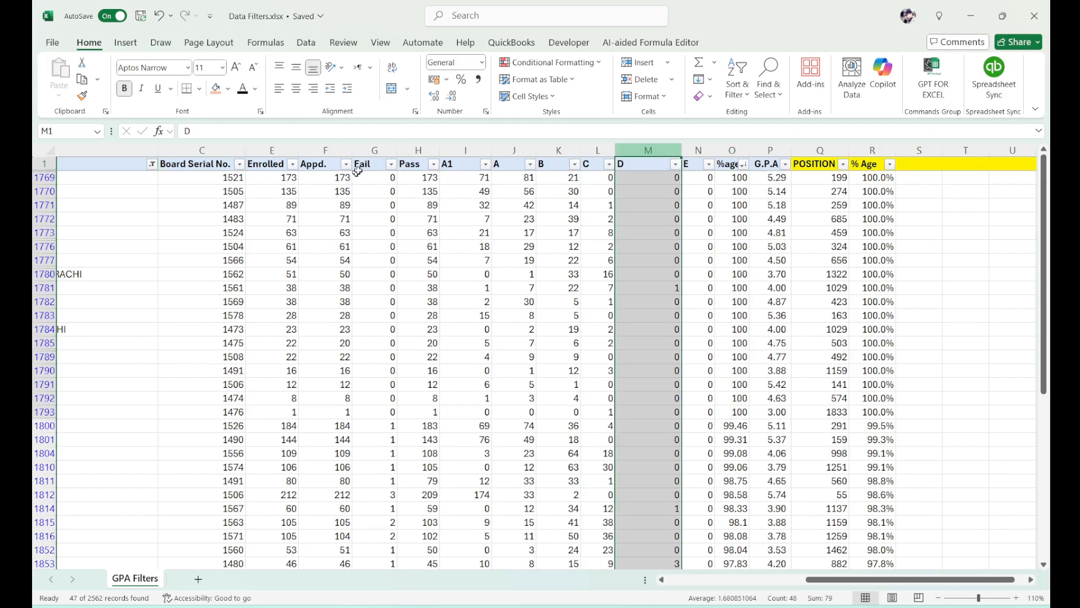